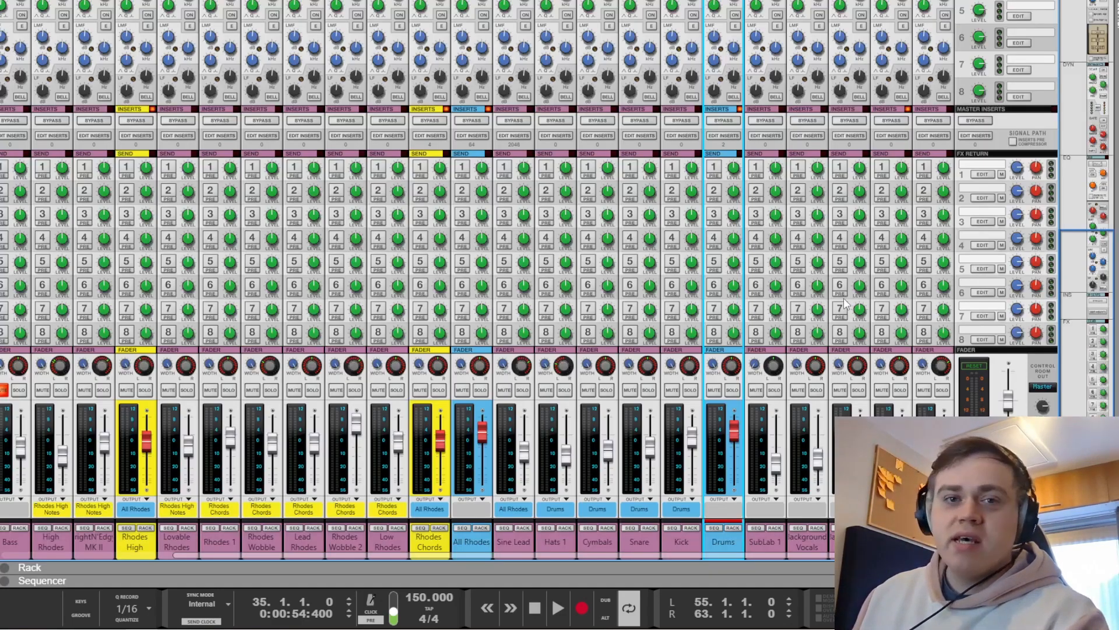
Show the sequencer, look through the arrangement's tracks and play the song from bar 35 through the loop's end at bar 63
key("F7")
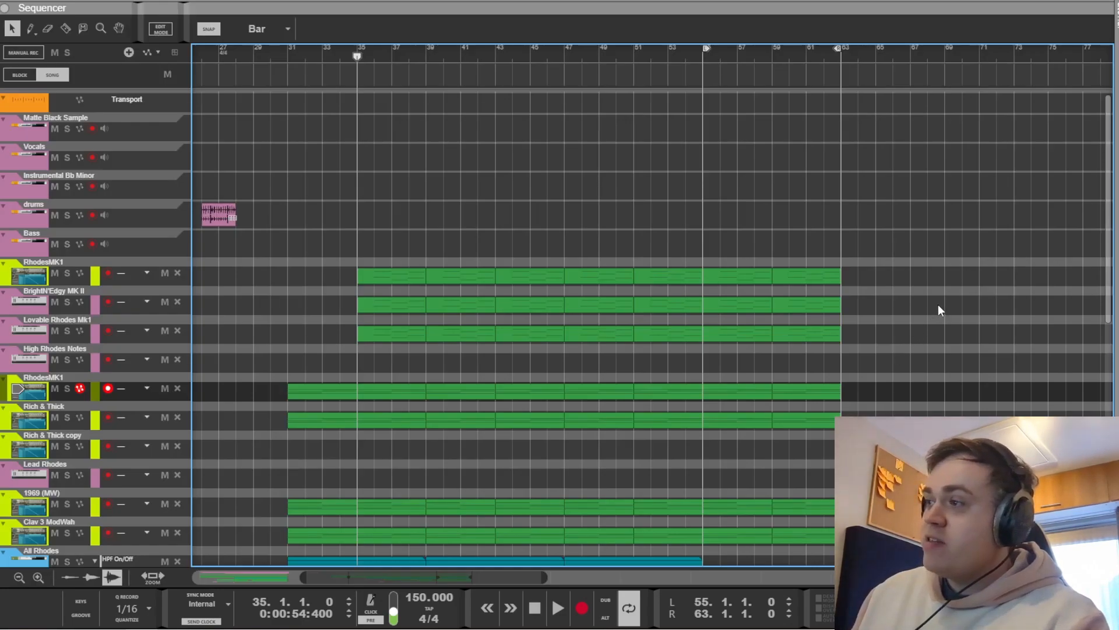
scroll(938, 304, "down", 5)
scroll(939, 302, "up", 5)
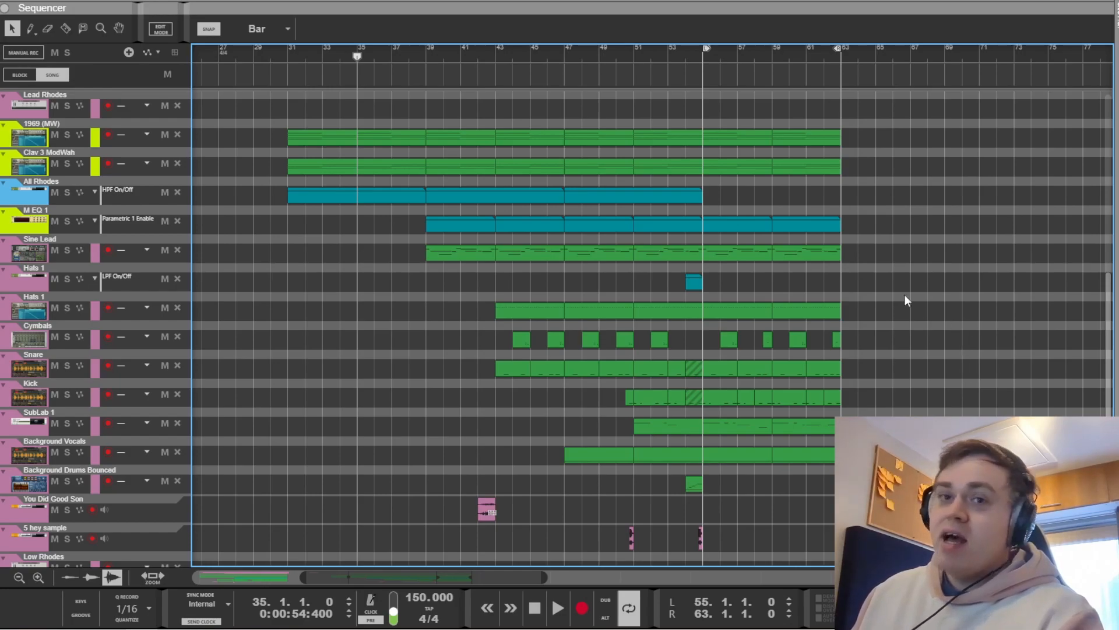
key("space")
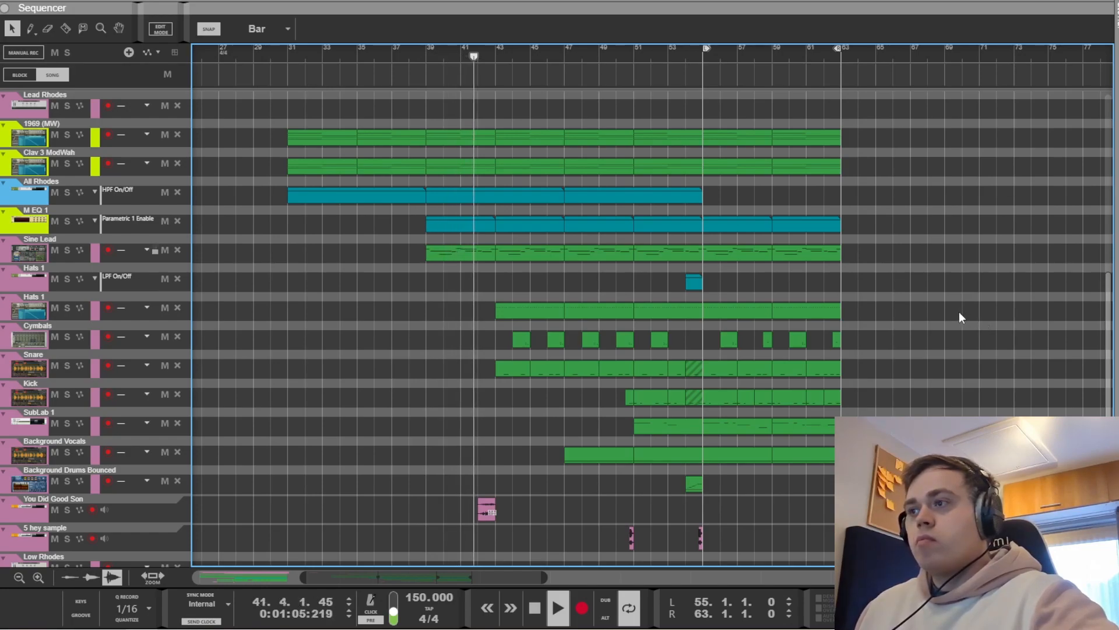
scroll(960, 311, "up", 3)
scroll(959, 317, "up", 3)
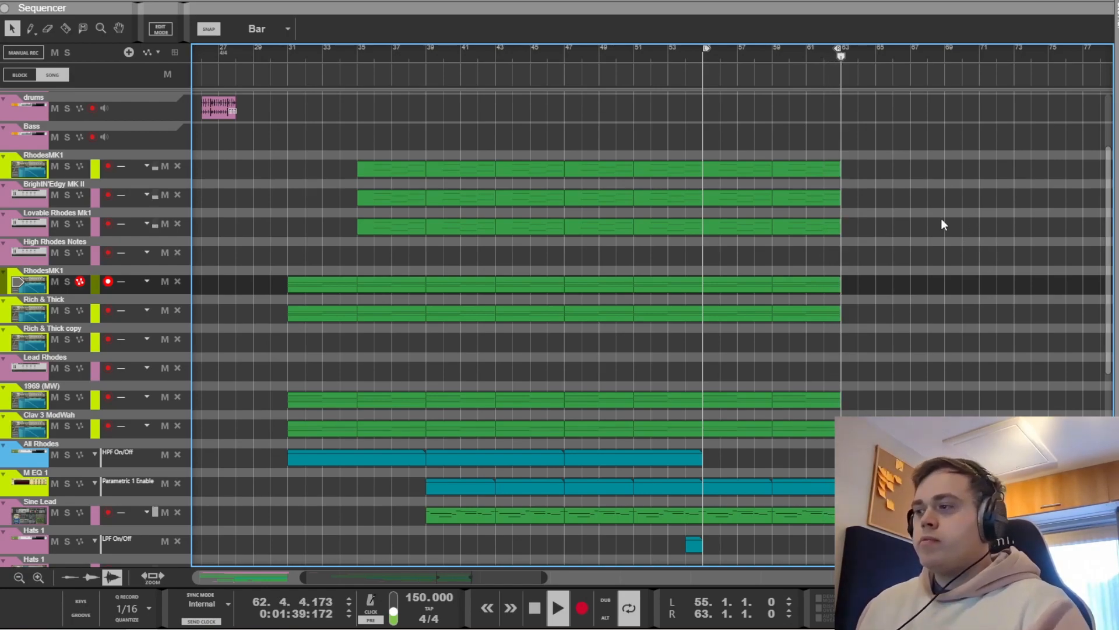
key("space")
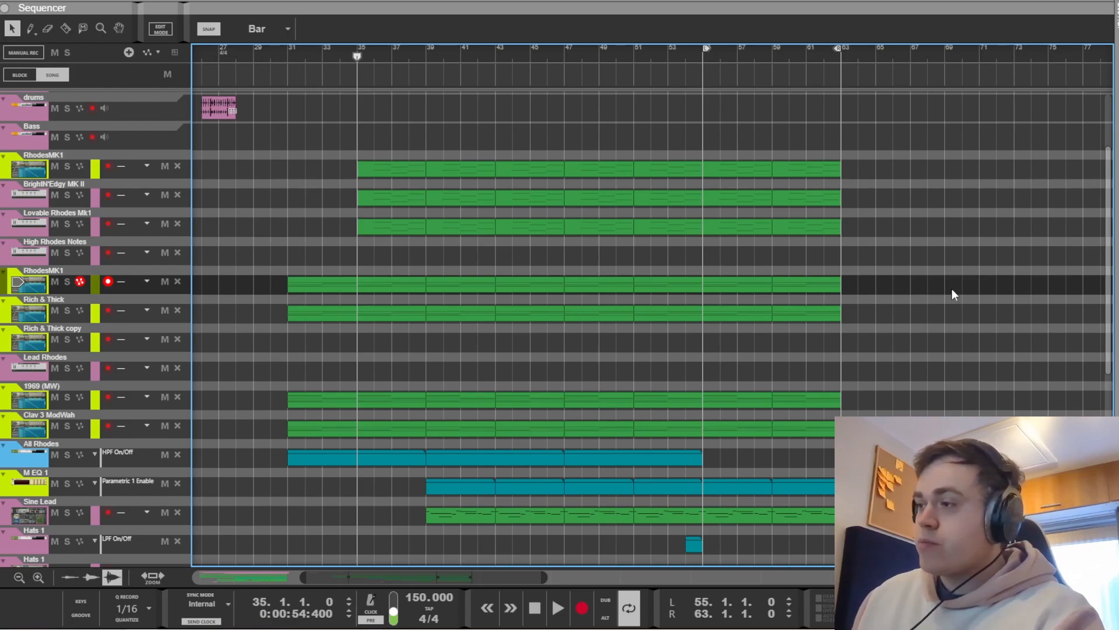
Move the song position to bar 55 and enlarge the arrangement around the loop from bar 55 to bar 63
key("F5")
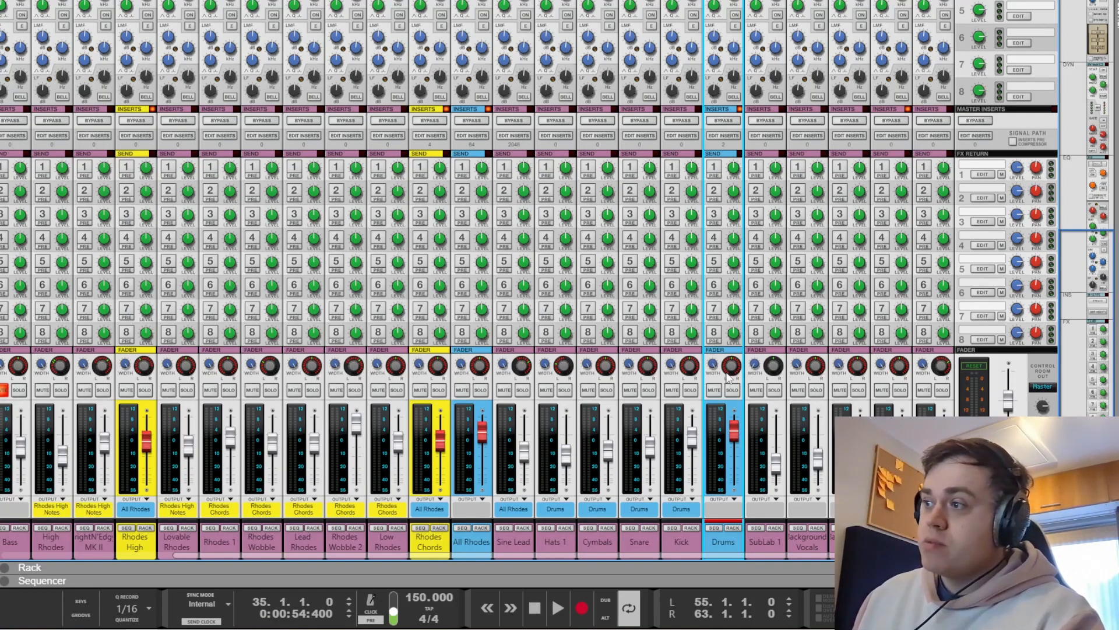
key("F7")
left_click(702, 59)
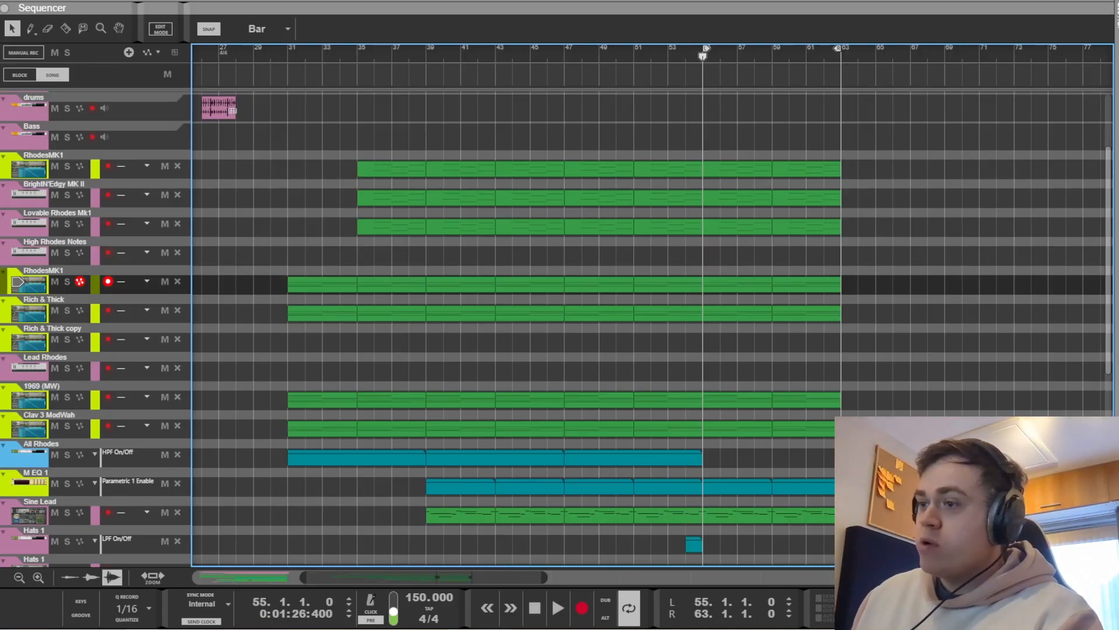
left_click_drag(417, 577, 457, 577)
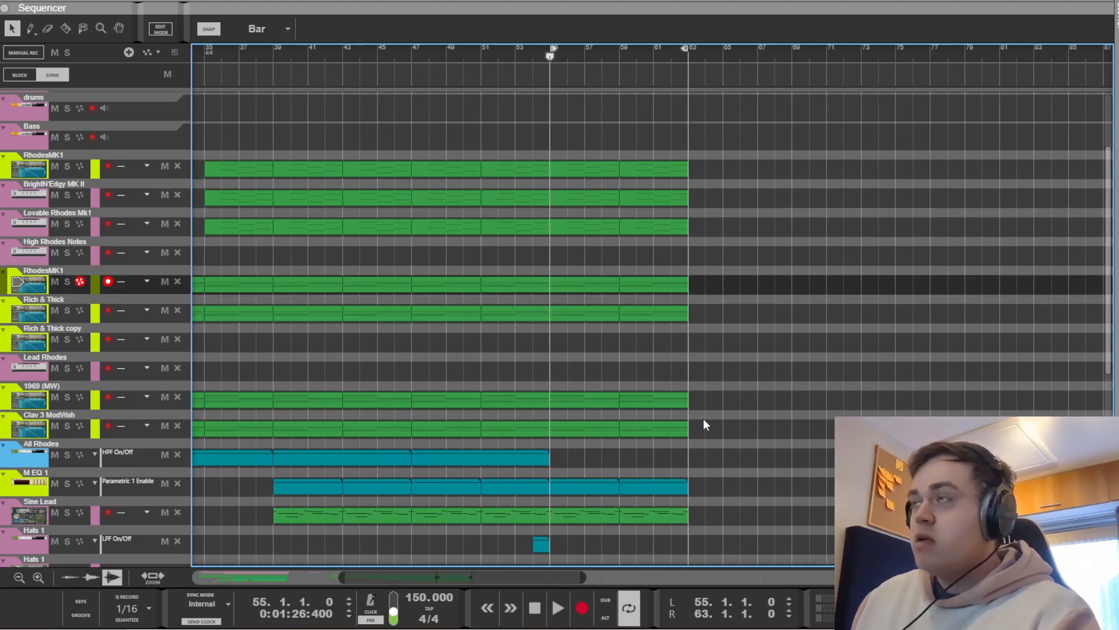
key("h")
key("h")
key("h")
key("h")
key("h")
key("h")
key("h")
key("h")
left_click_drag(451, 576, 463, 576)
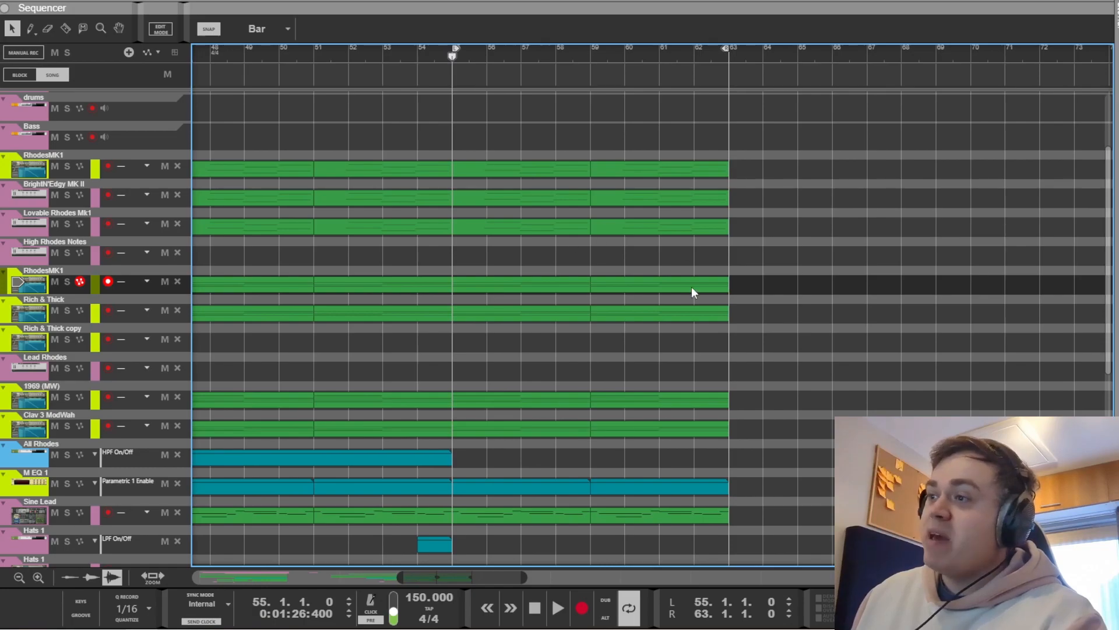
Play the drums from bar 55 while reviewing their arrangement clips and the corresponding rack devices
scroll(656, 302, "down", 6)
scroll(656, 303, "up", 4)
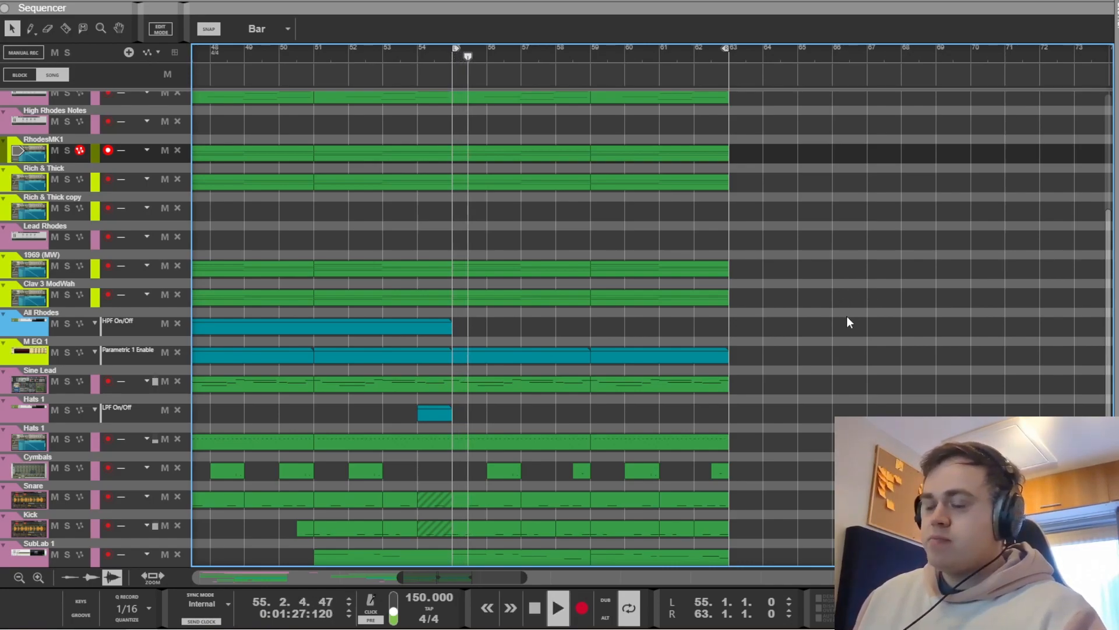
key("F6")
scroll(834, 303, "down", 6)
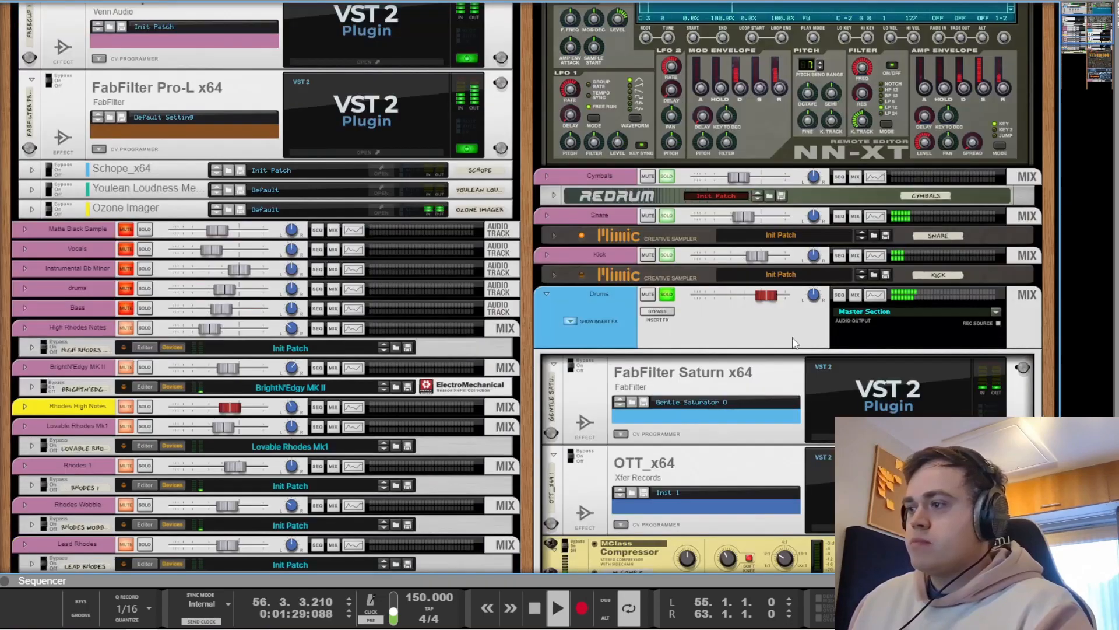
scroll(775, 328, "up", 6)
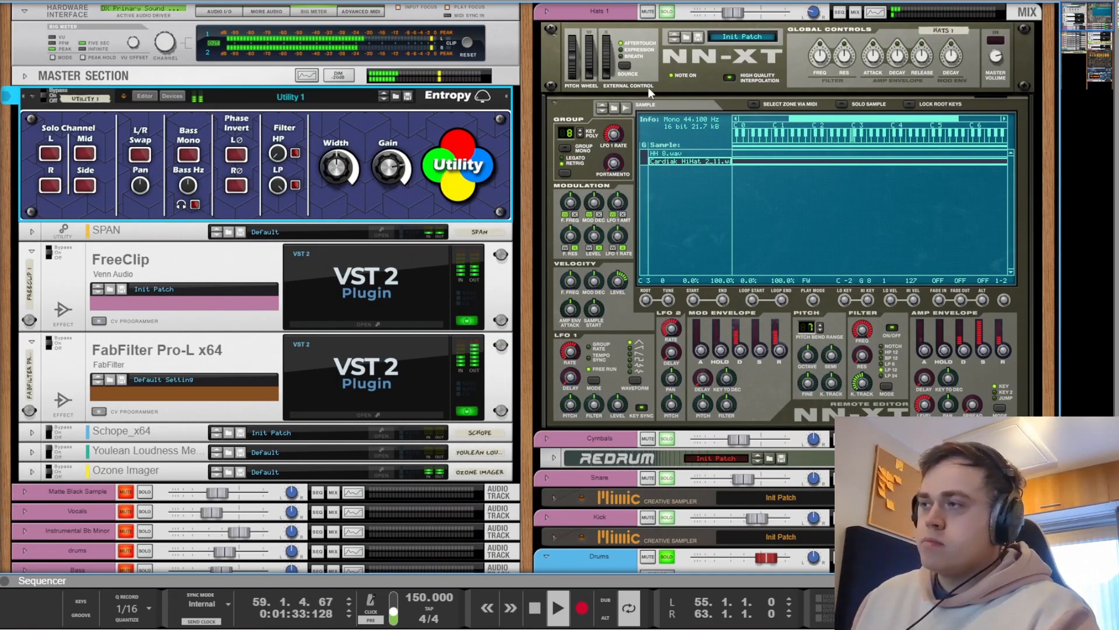
key("space")
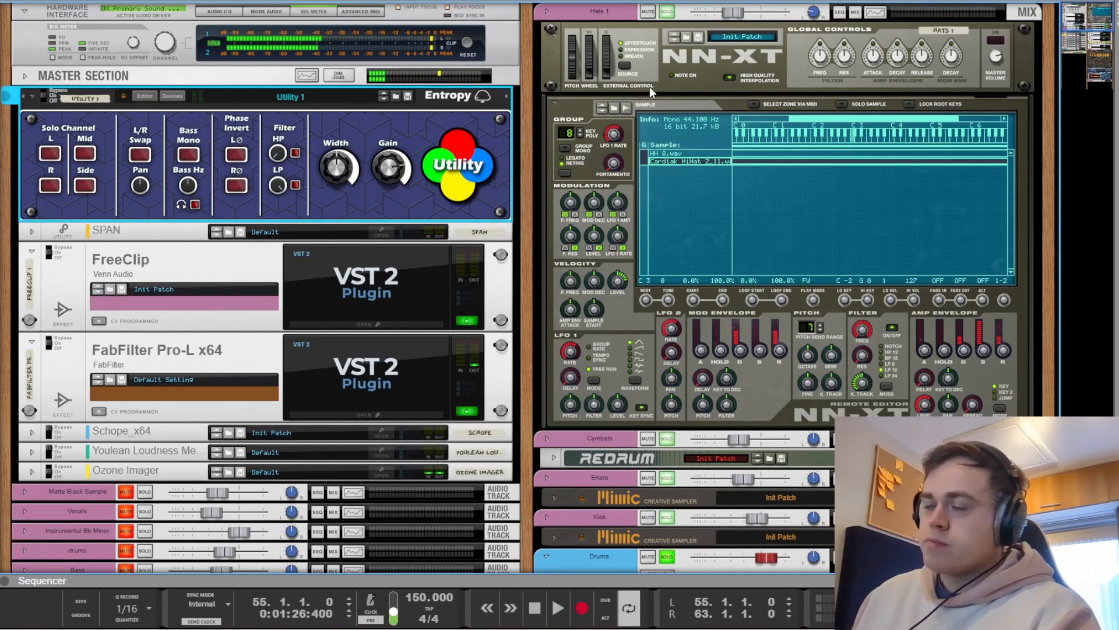
Solo Hats 1 and audition it while inspecting both hi-hat samples in its NN-XT, and fold the sampler away
left_click(668, 13)
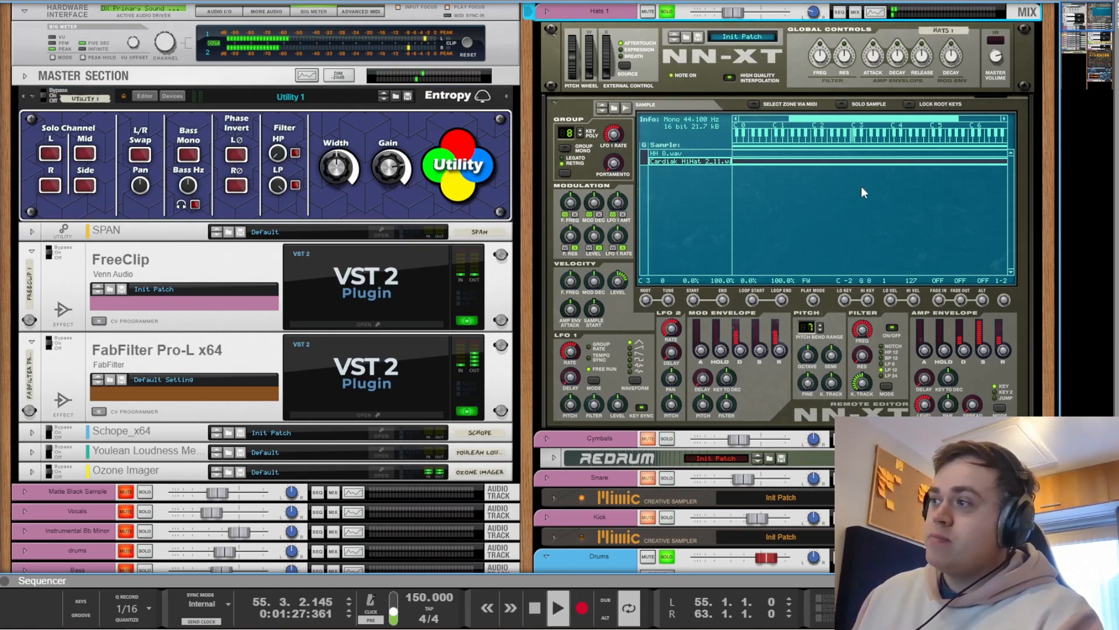
key("space")
left_click(790, 152)
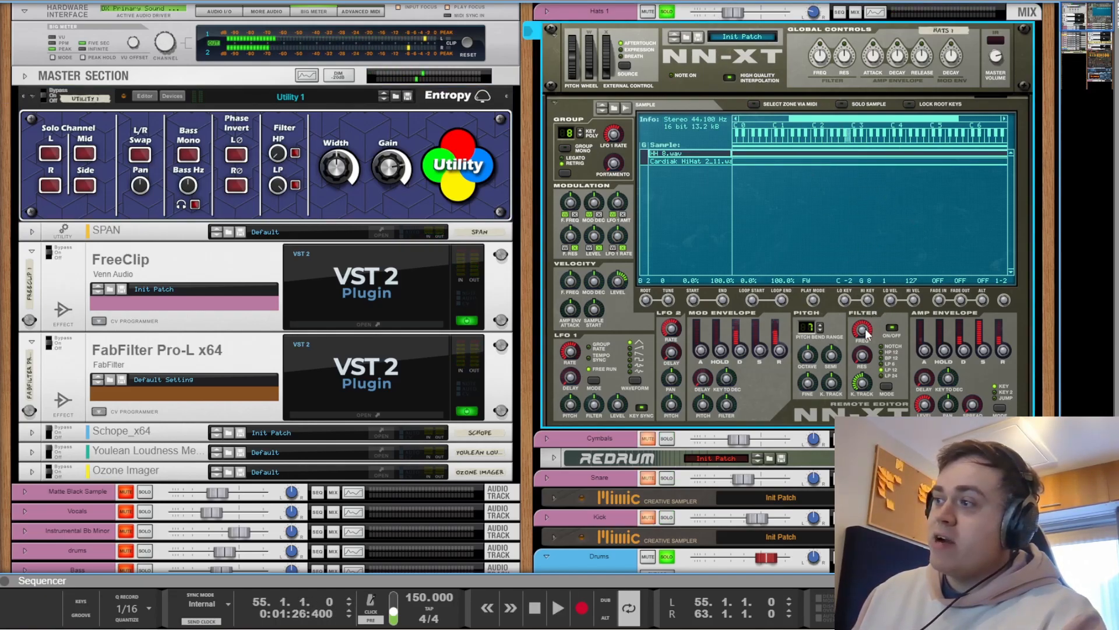
key("space")
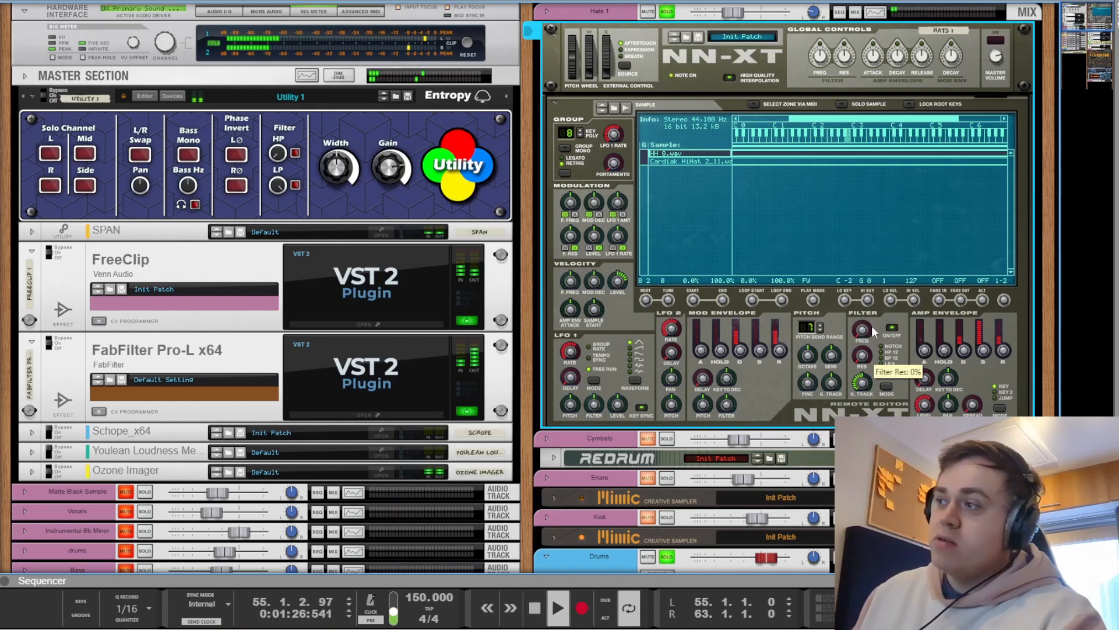
key("space")
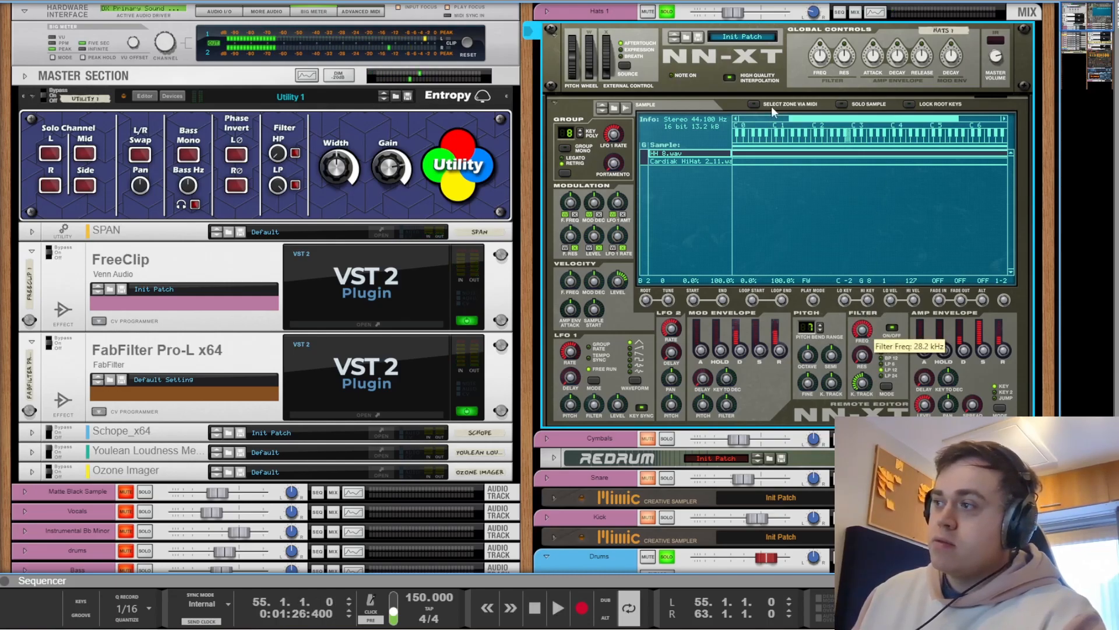
left_click(680, 160)
key("space")
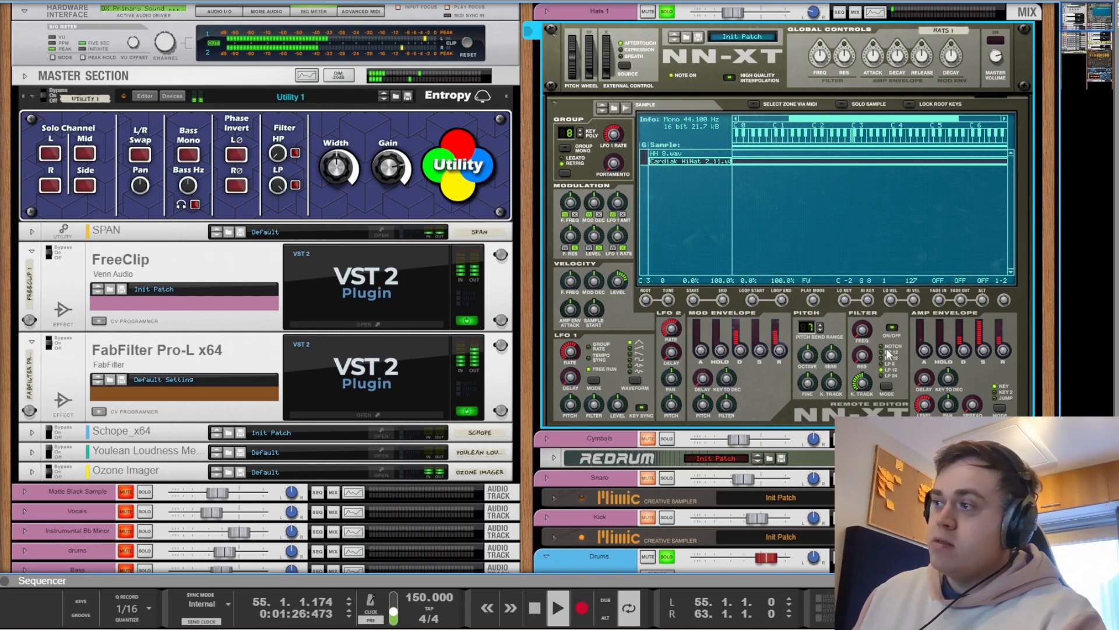
key("space")
key("space")
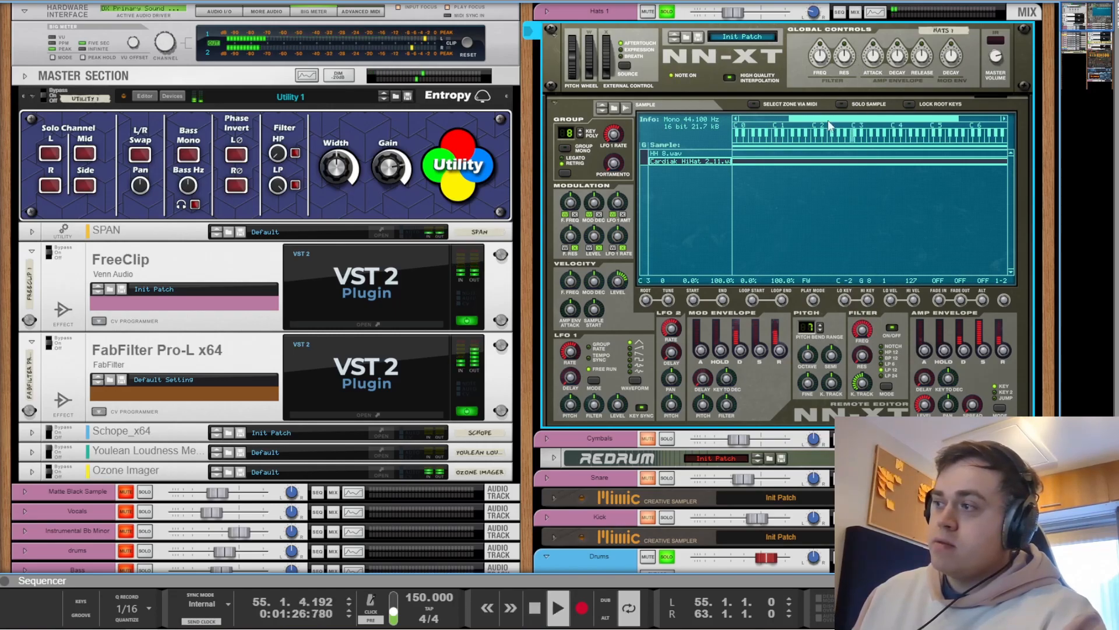
key("space")
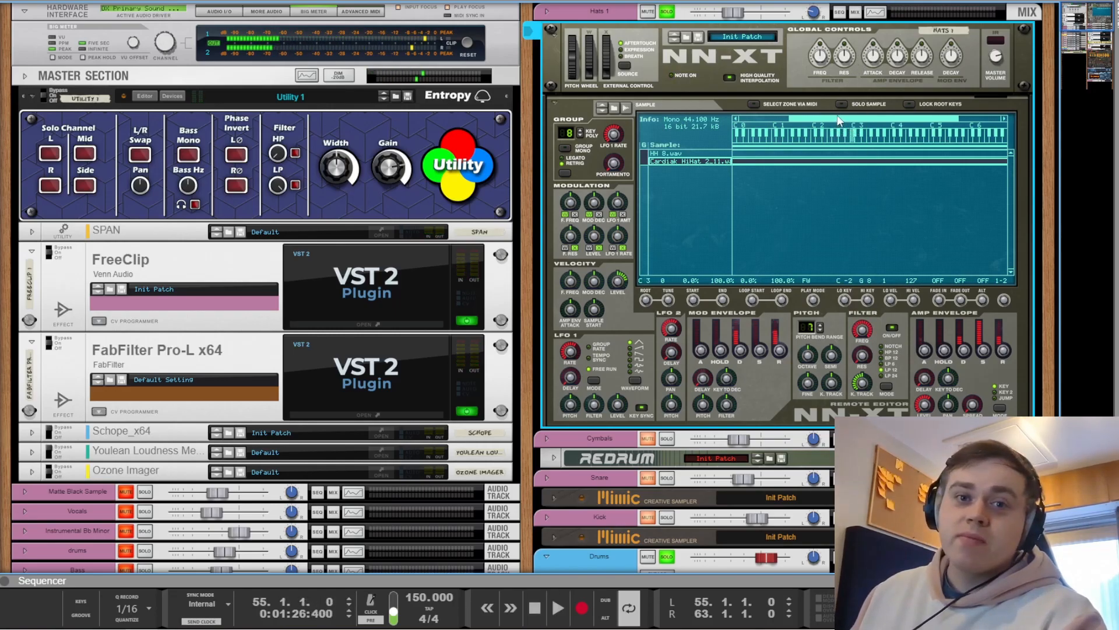
left_click(555, 35)
Audition Cymbals soloed together with Hats 1 while examining its unfolded Redrum and arrangement clips, and release both solos
left_click(668, 51)
left_click(554, 71)
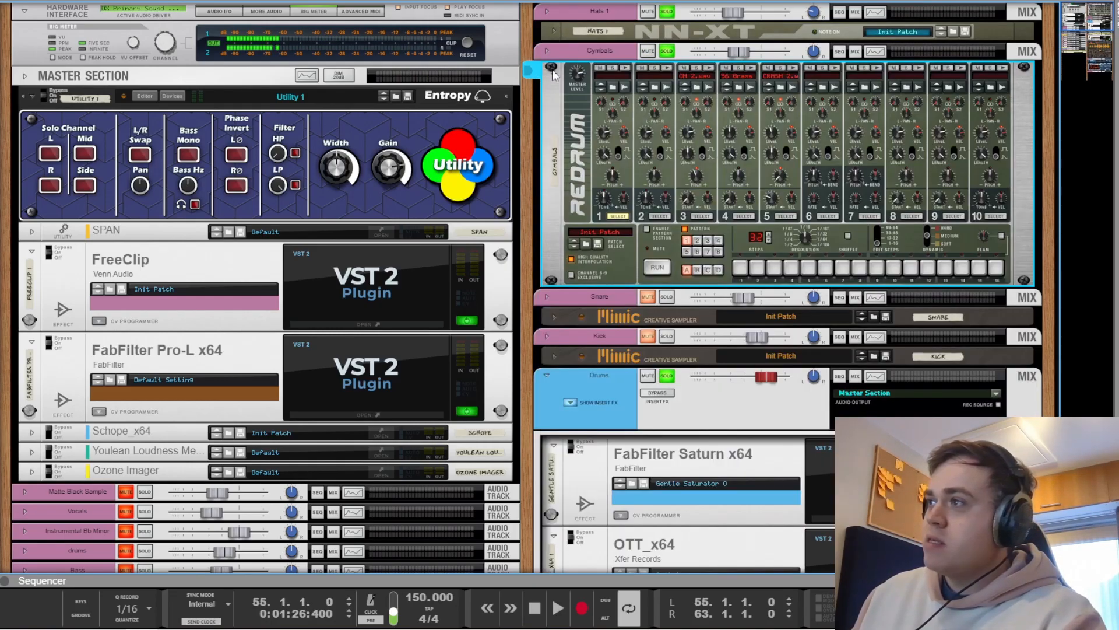
key("space")
key("F7")
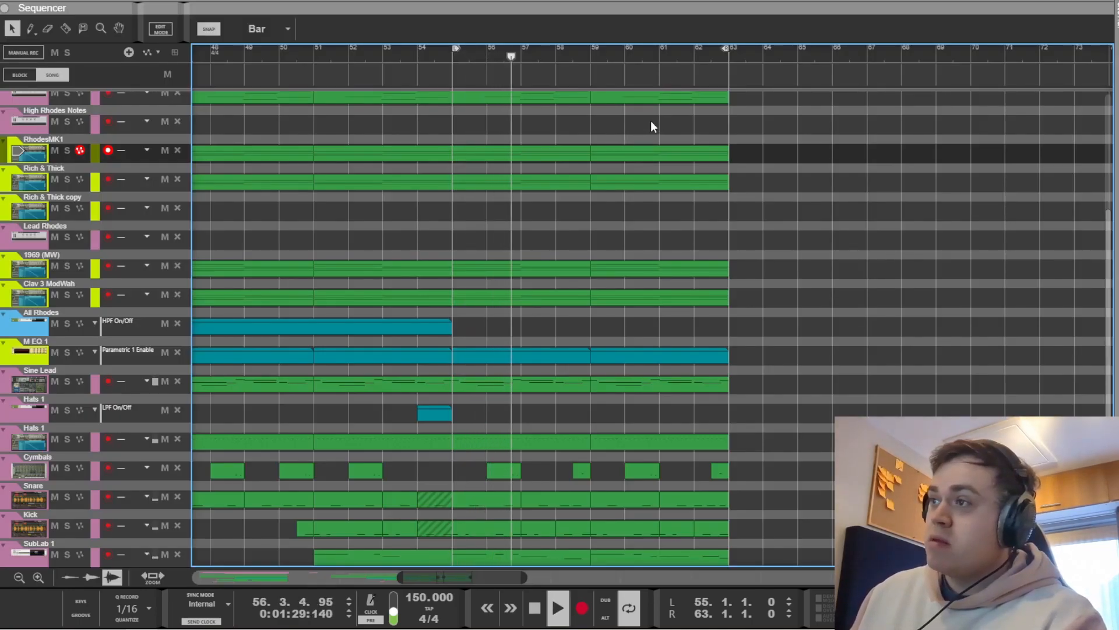
key("F6")
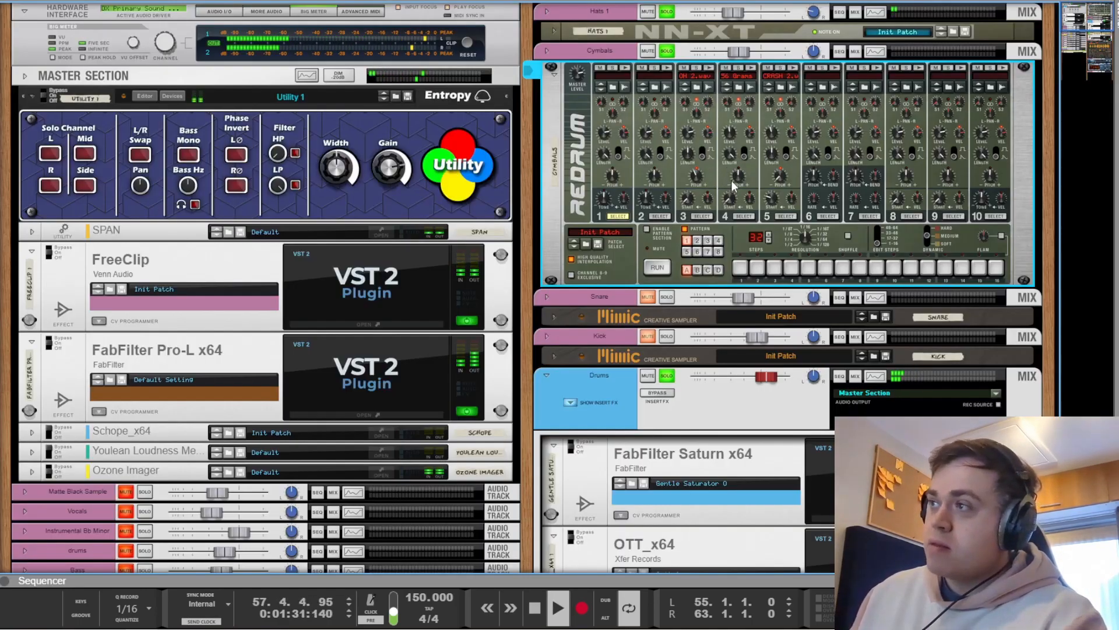
key("space")
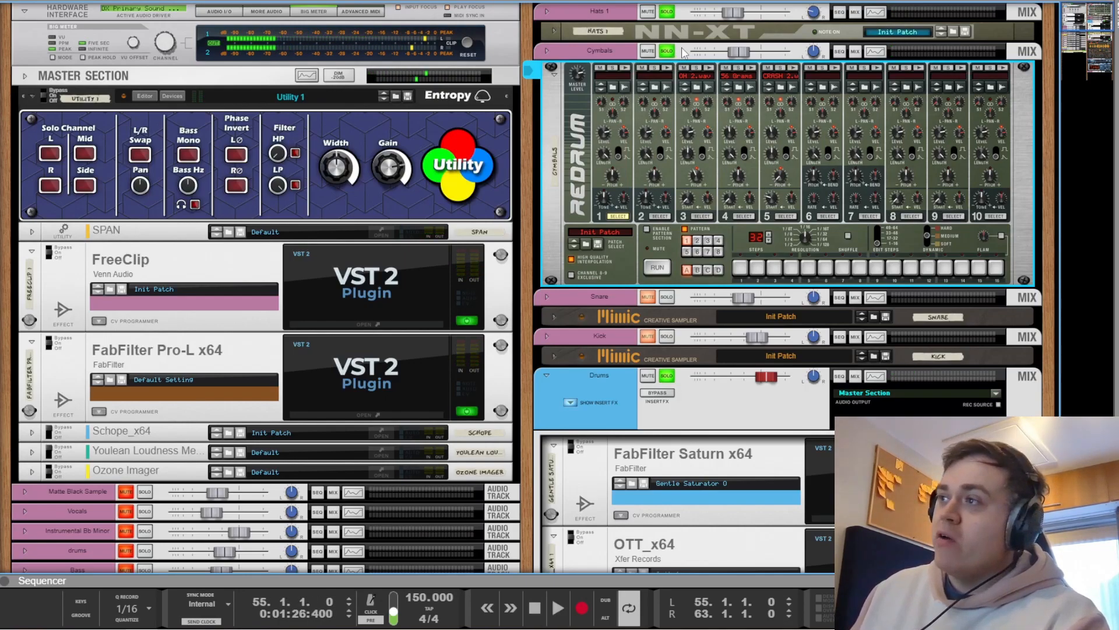
left_click(665, 54)
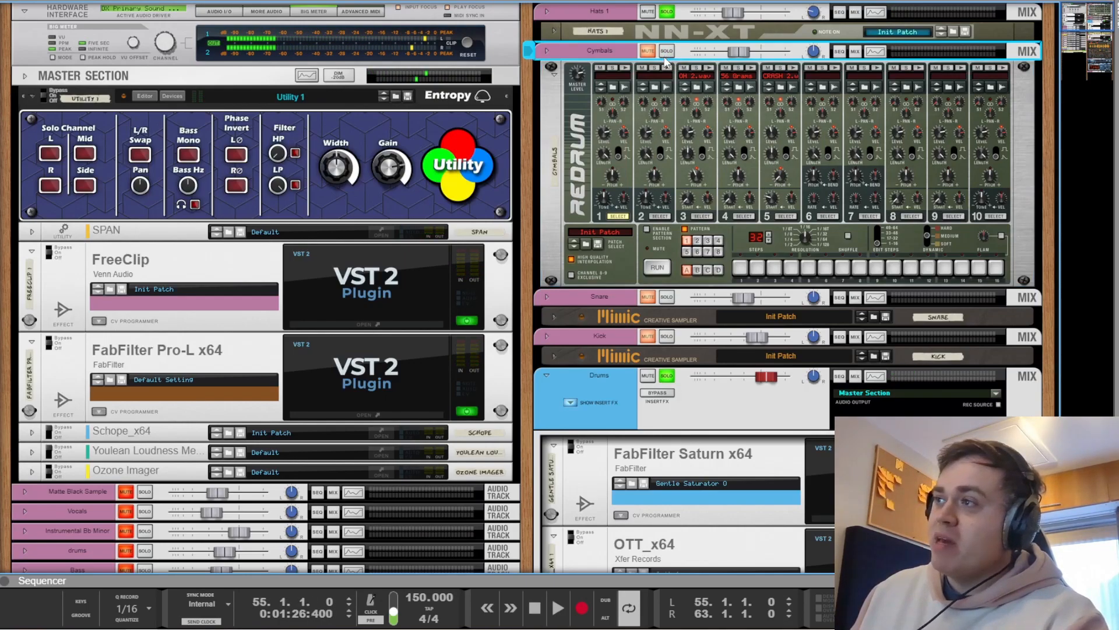
left_click(667, 13)
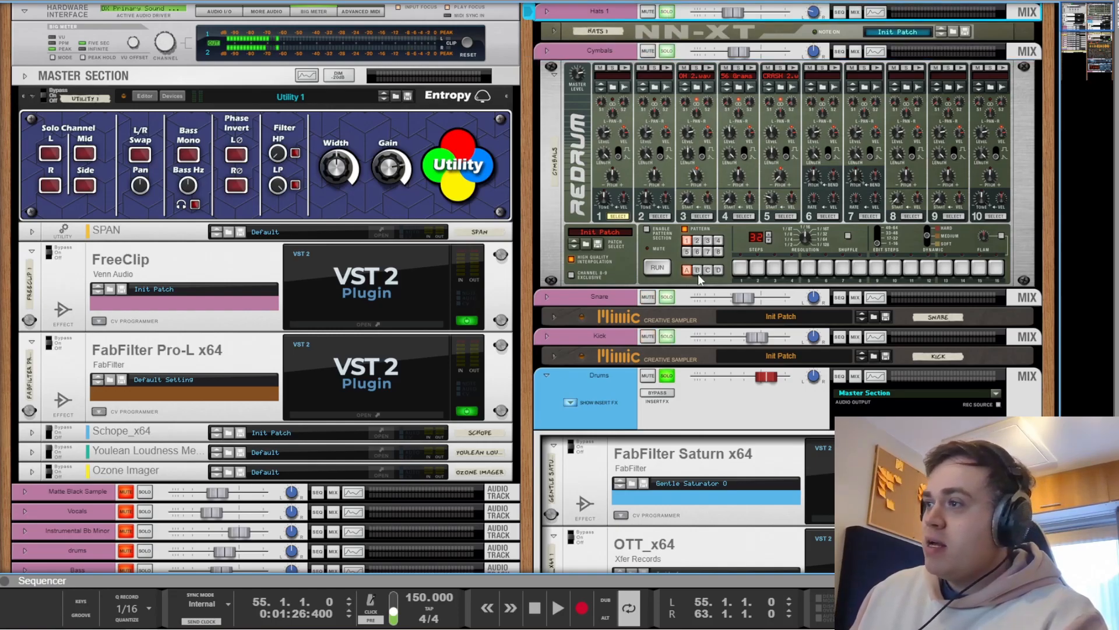
Solo and play the Snare, inspect its drums sample slice in Mimic, and release the solo and fold the device
left_click(666, 298)
key("space")
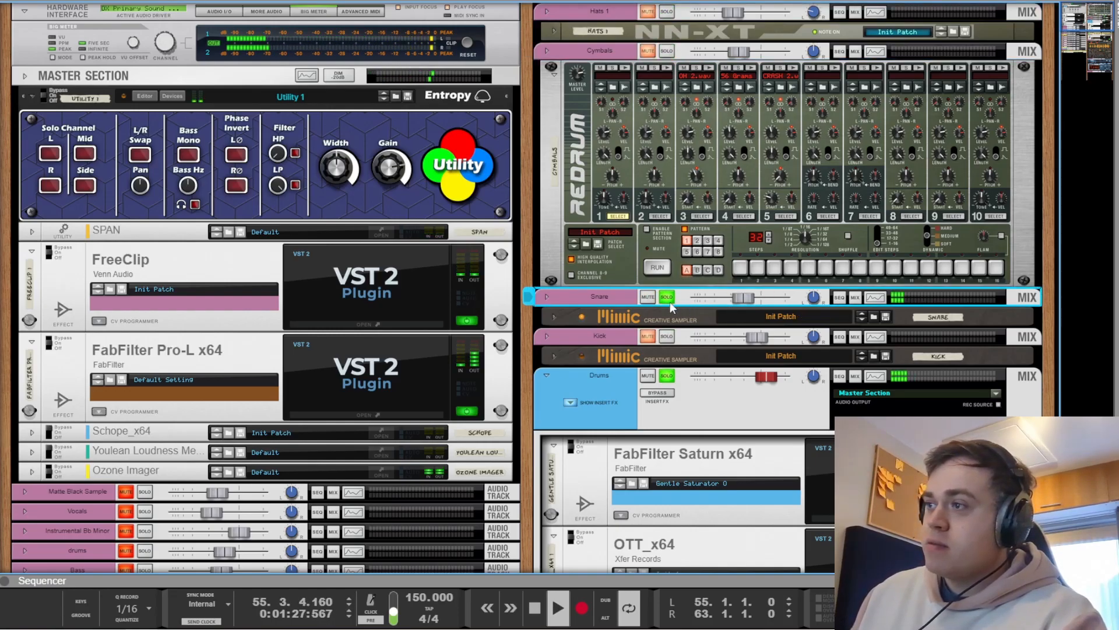
key("space")
left_click(554, 320)
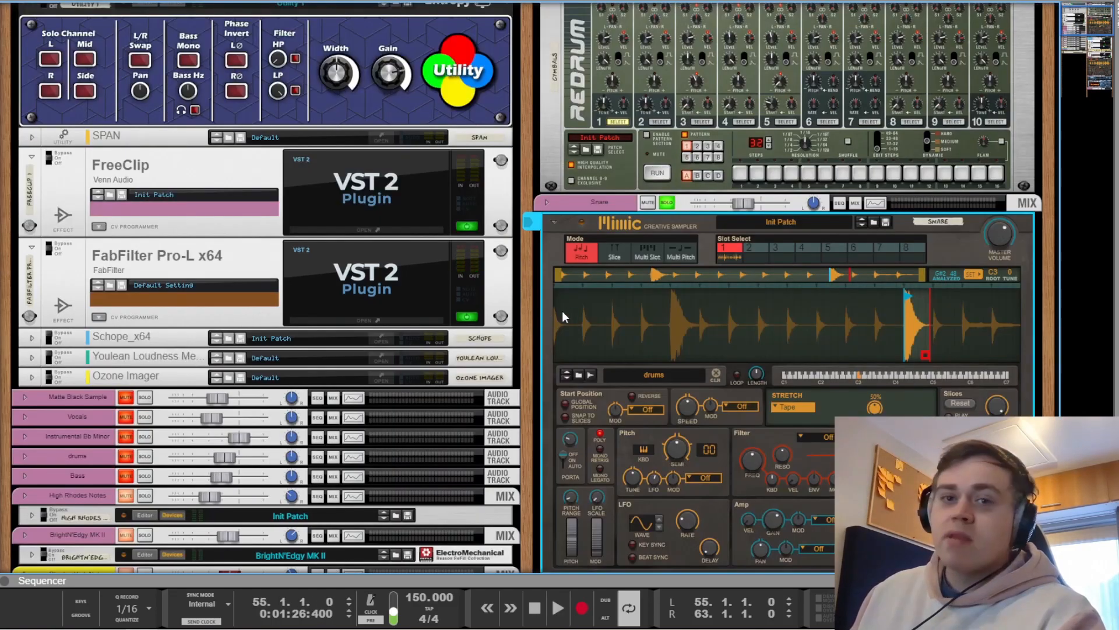
left_click_drag(966, 304, 852, 341)
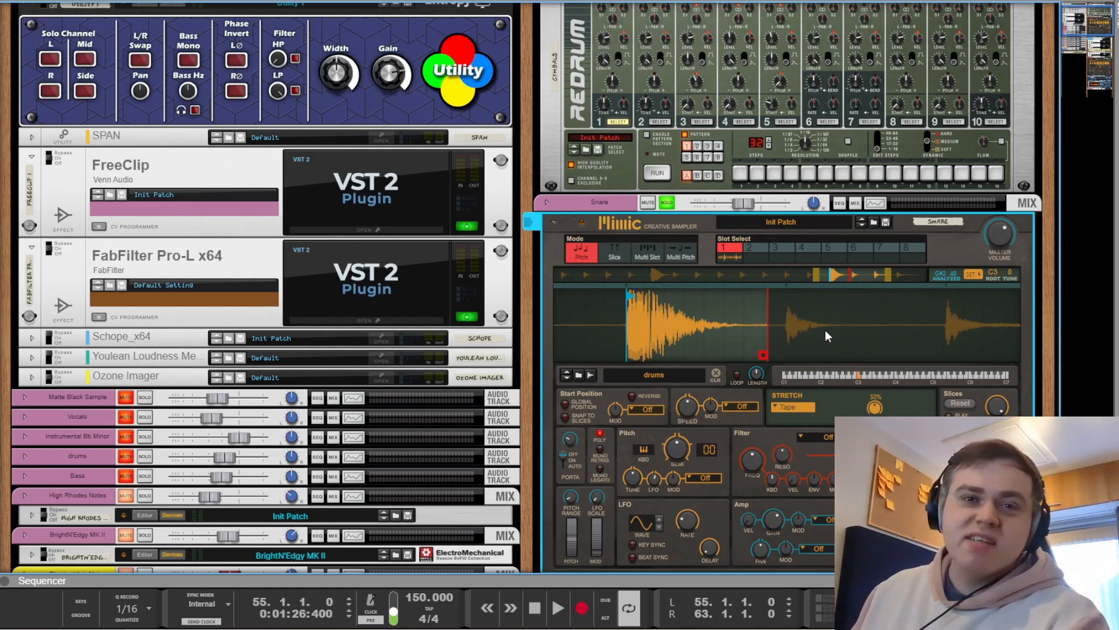
left_click(666, 203)
left_click(555, 222)
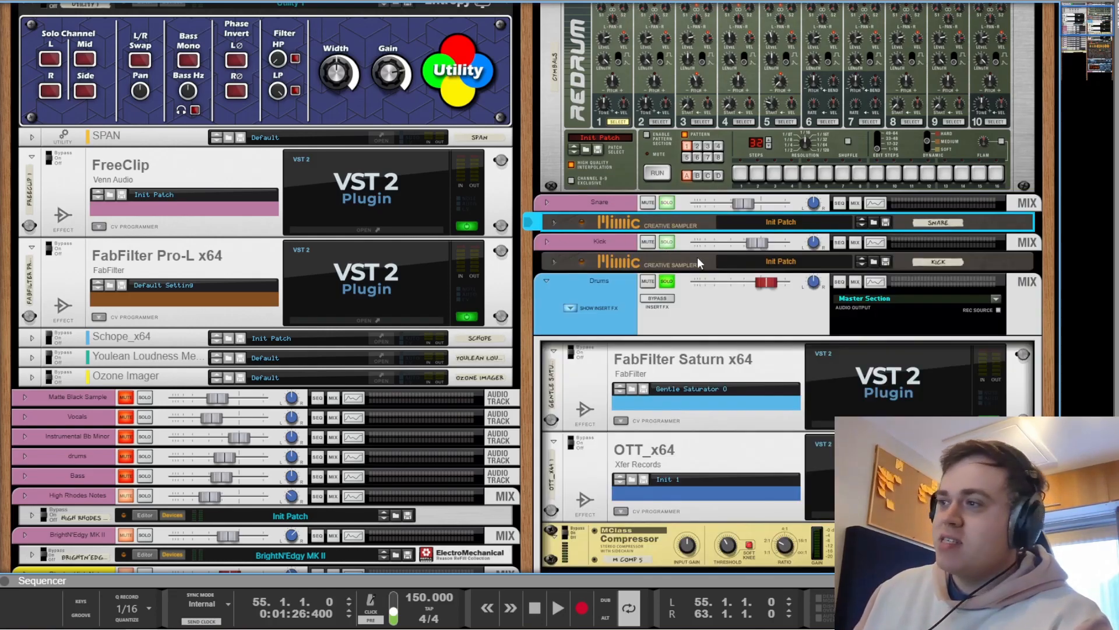
Solo and play the Kick while inspecting Kick - Trap Kit 1.wav in Mimic, and release the solo and fold the device
left_click(667, 242)
left_click(554, 262)
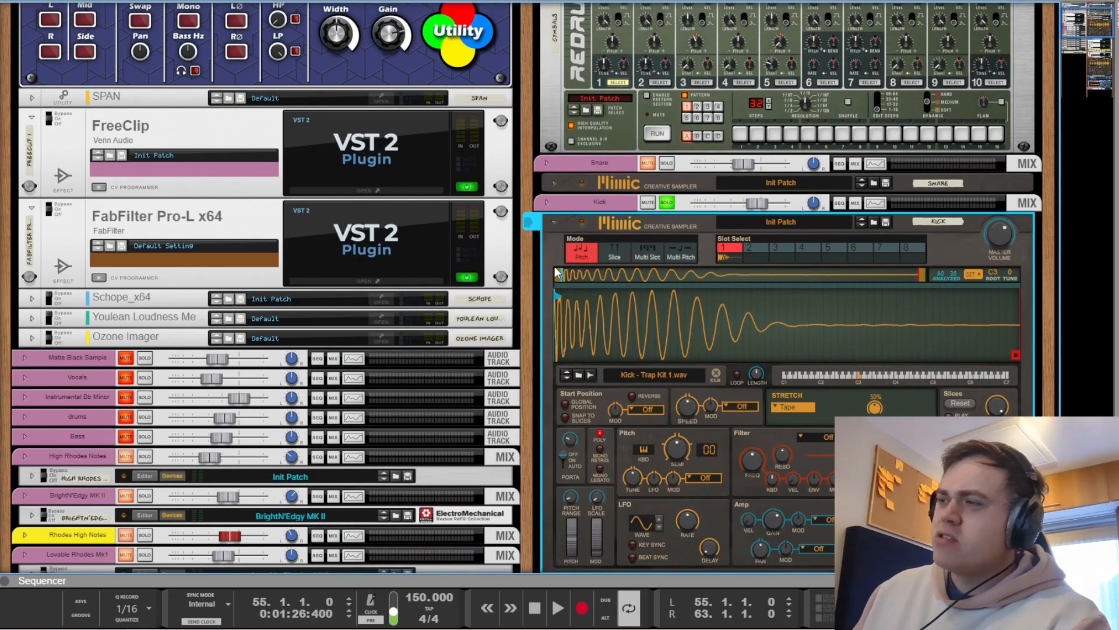
key("space")
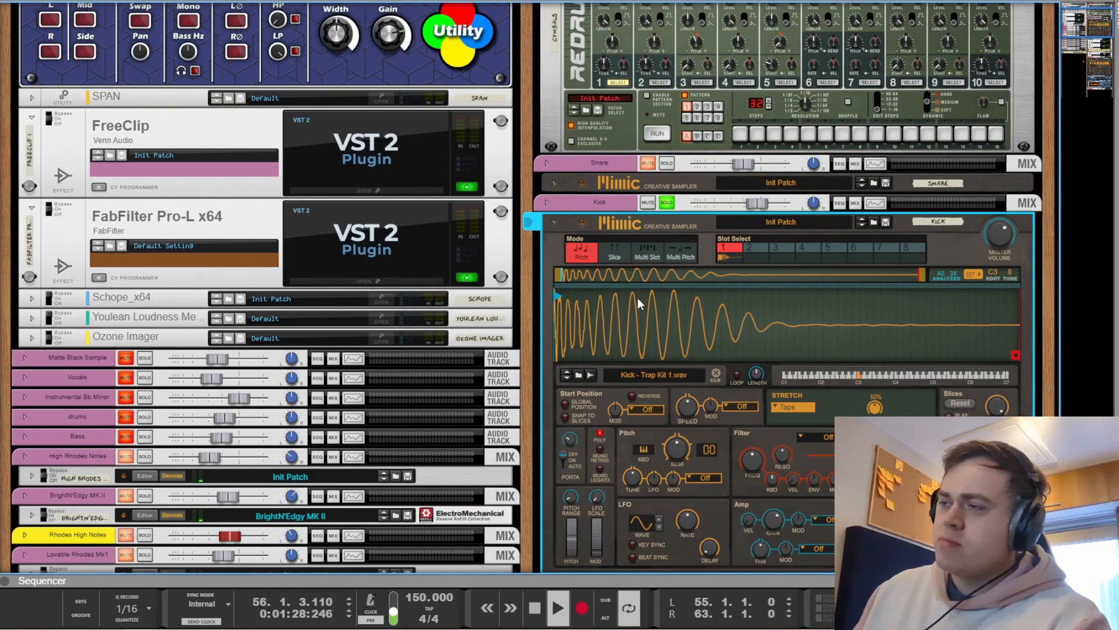
key("space")
left_click(667, 203)
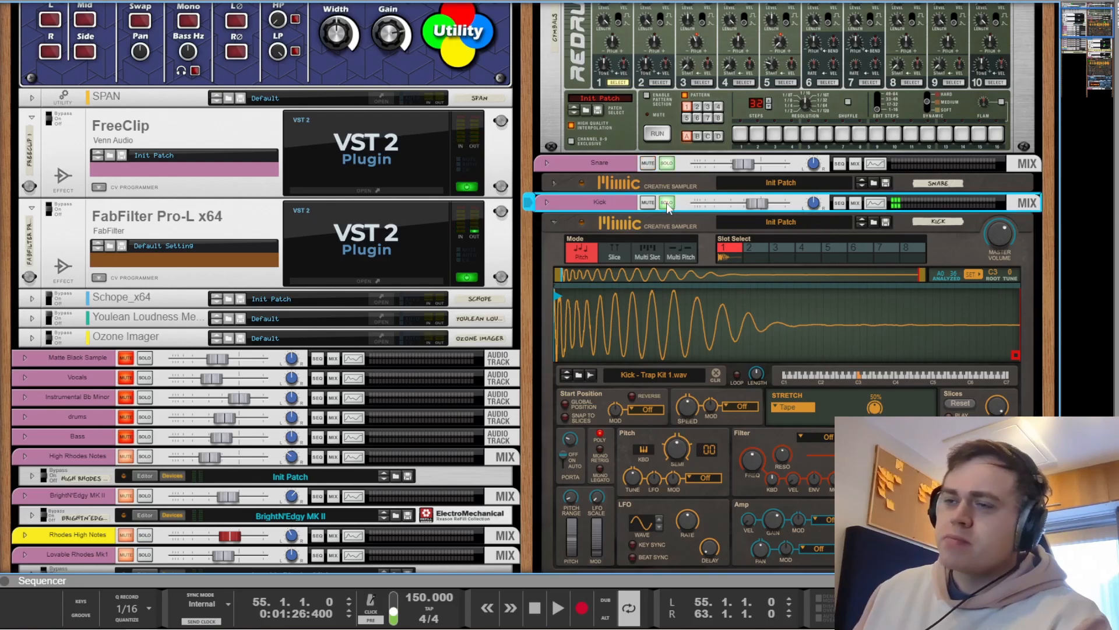
left_click(554, 221)
Play all the drums together from bar 55 through the Drums bus and its insert effects
key("space")
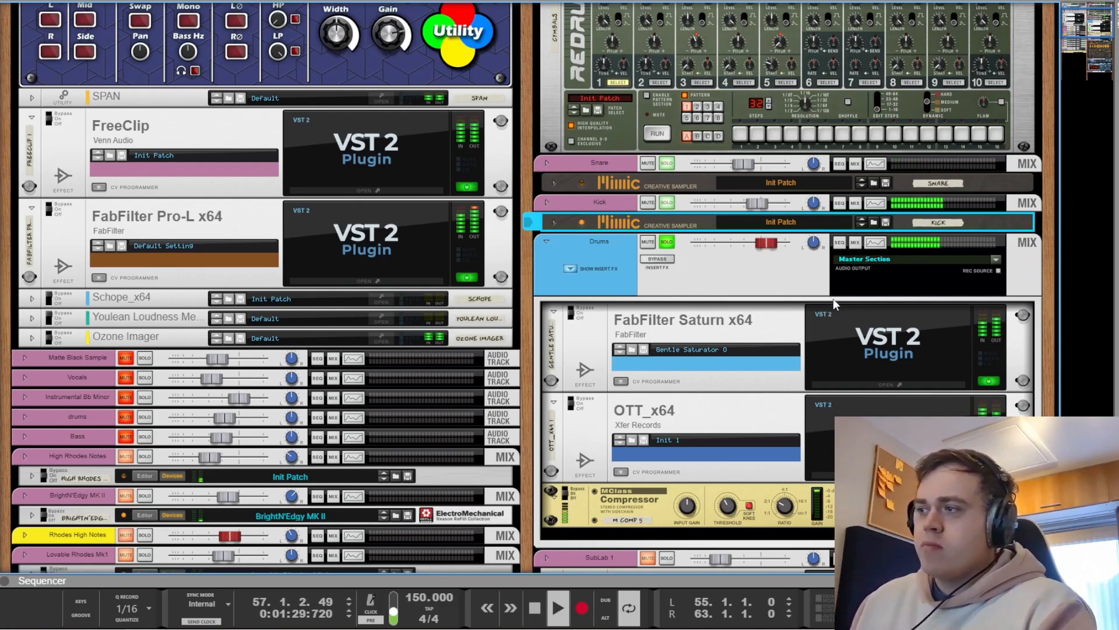
key("space")
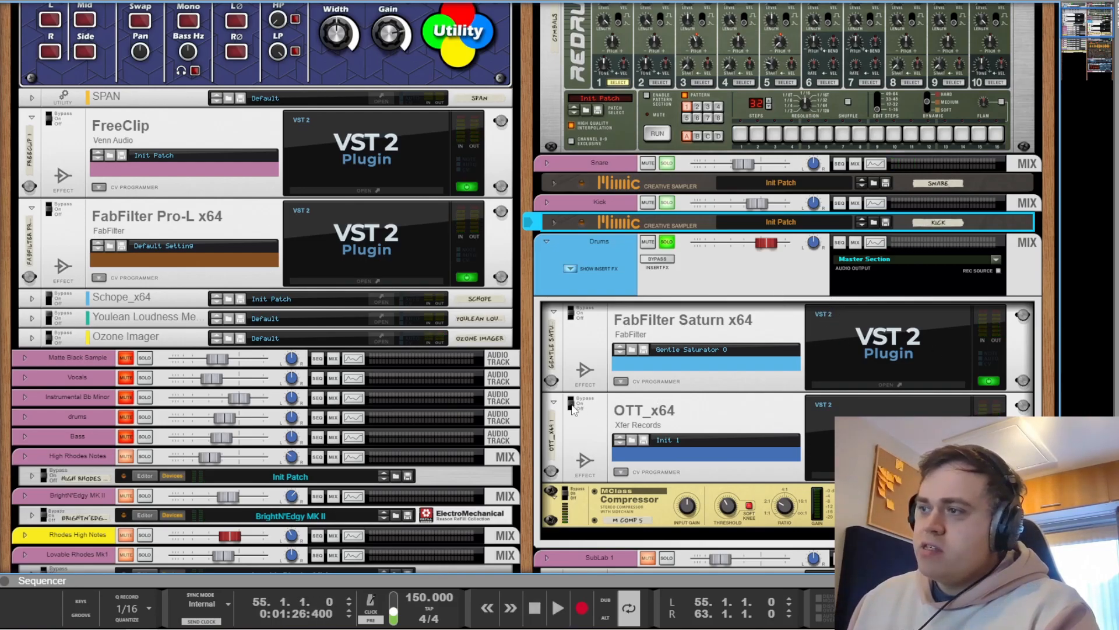
Inspect the Drums bus cabling on the back of the rack and open its FabFilter Saturn effect
key("Tab")
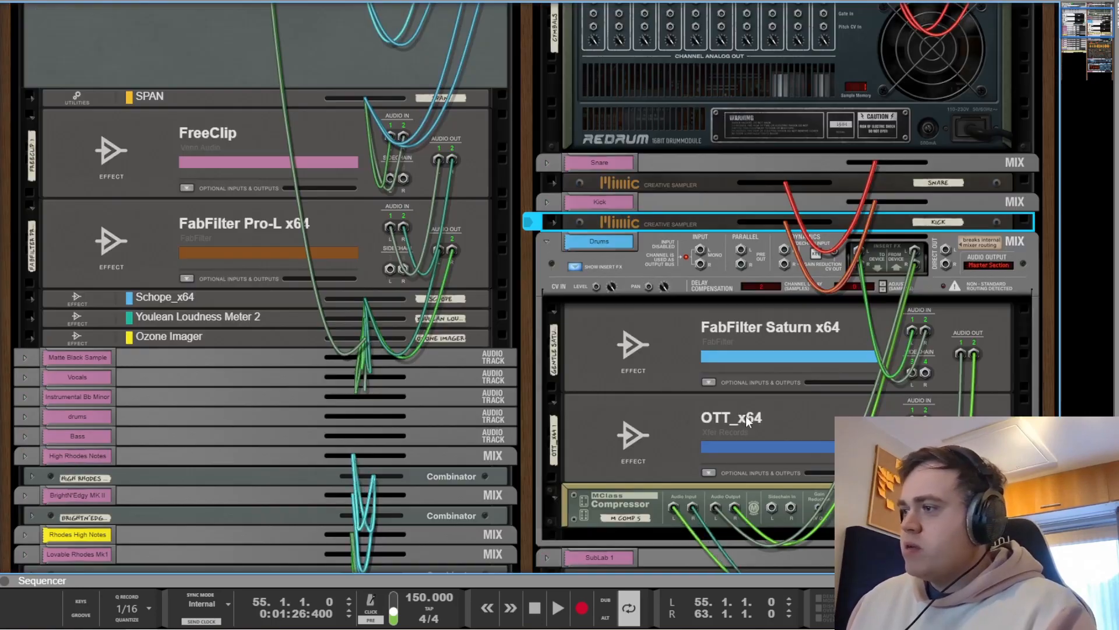
key("Tab")
scroll(740, 420, "down", 3)
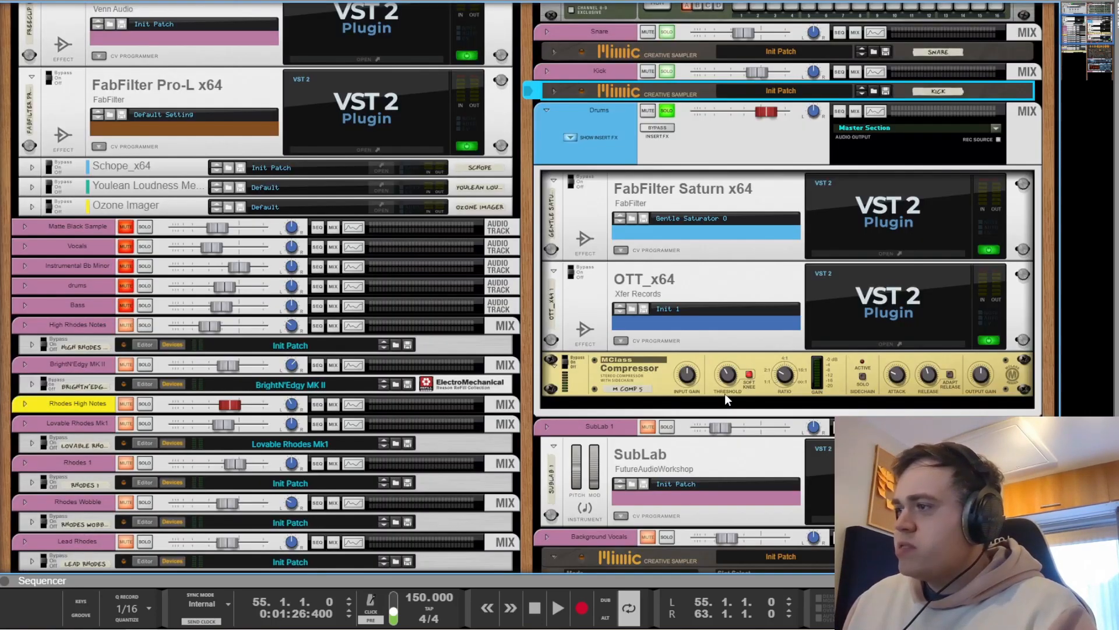
left_click(869, 219)
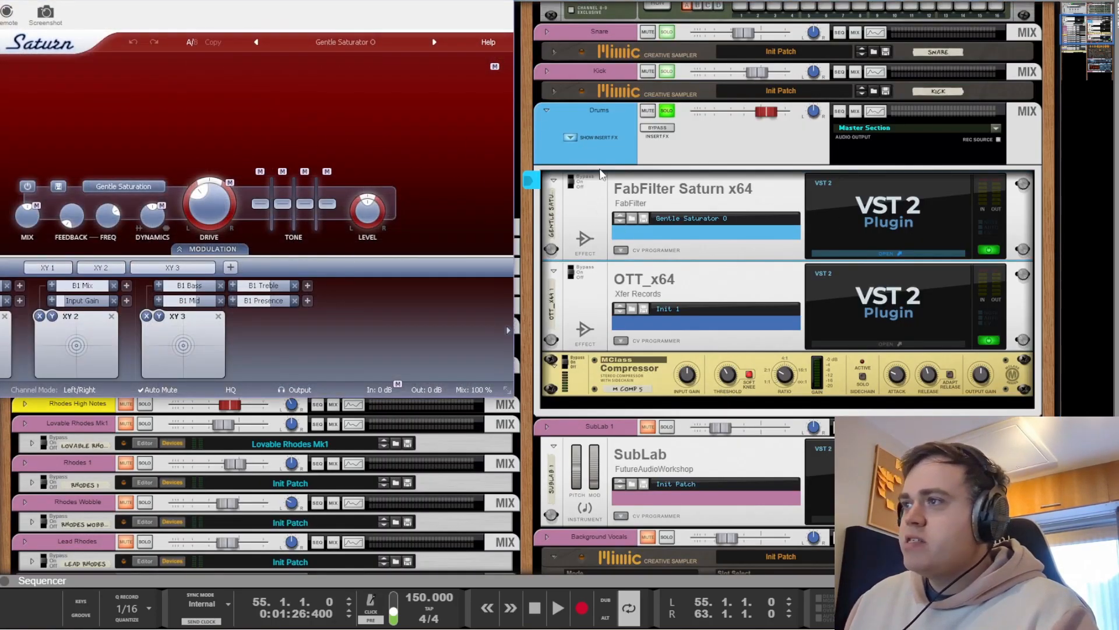
Bypass Saturn, OTT and the MClass Compressor on the Drums bus and play the drums dry from bar 55
left_click(572, 180)
left_click(571, 270)
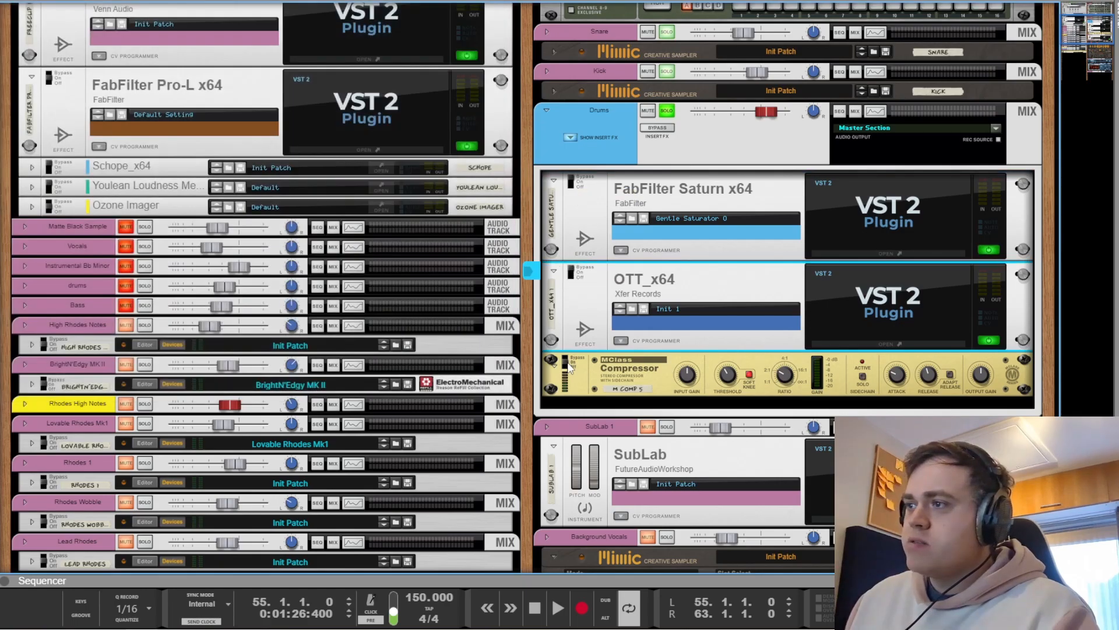
left_click(565, 359)
key("space")
scroll(814, 335, "up", 3)
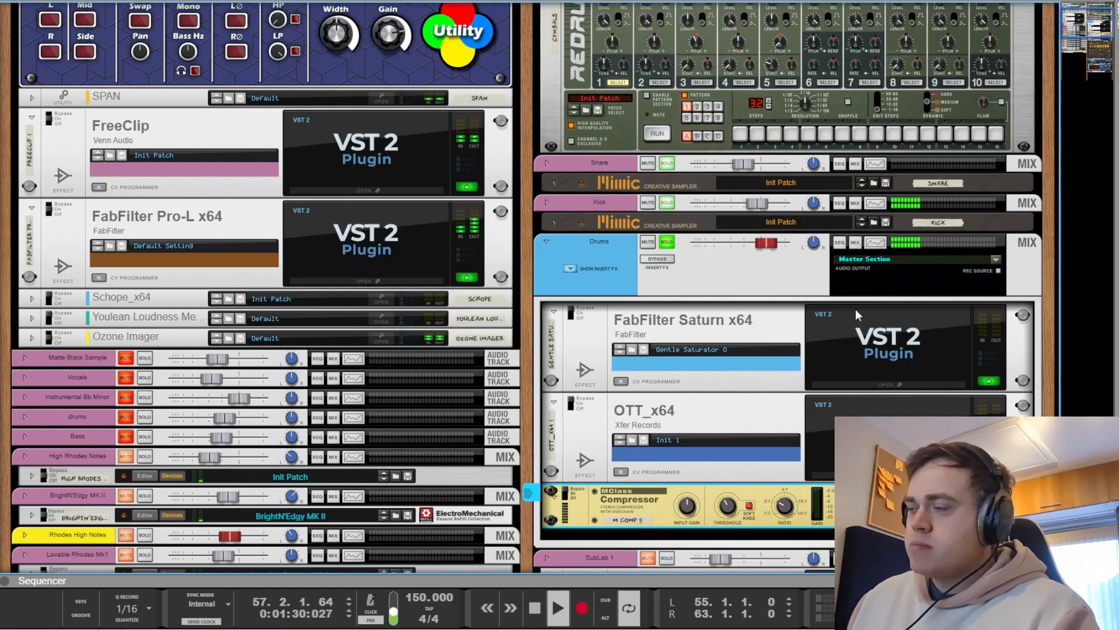
key("space")
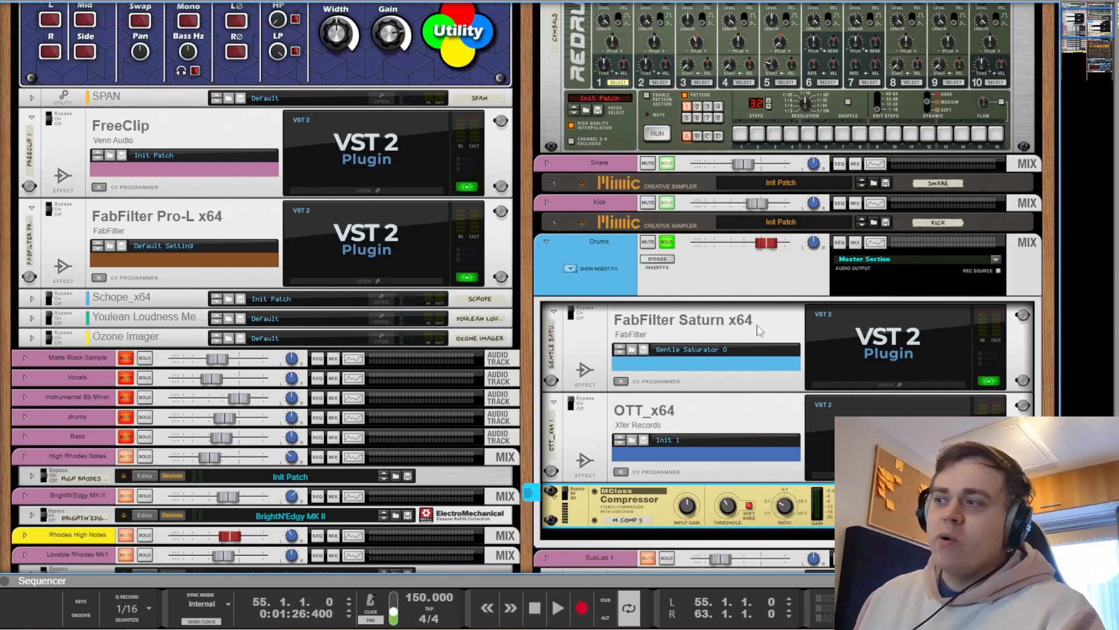
Re-enable FabFilter Saturn and play the drums through its Gentle Saturation setting while inspecting the plugin, and close it
double_click(918, 338)
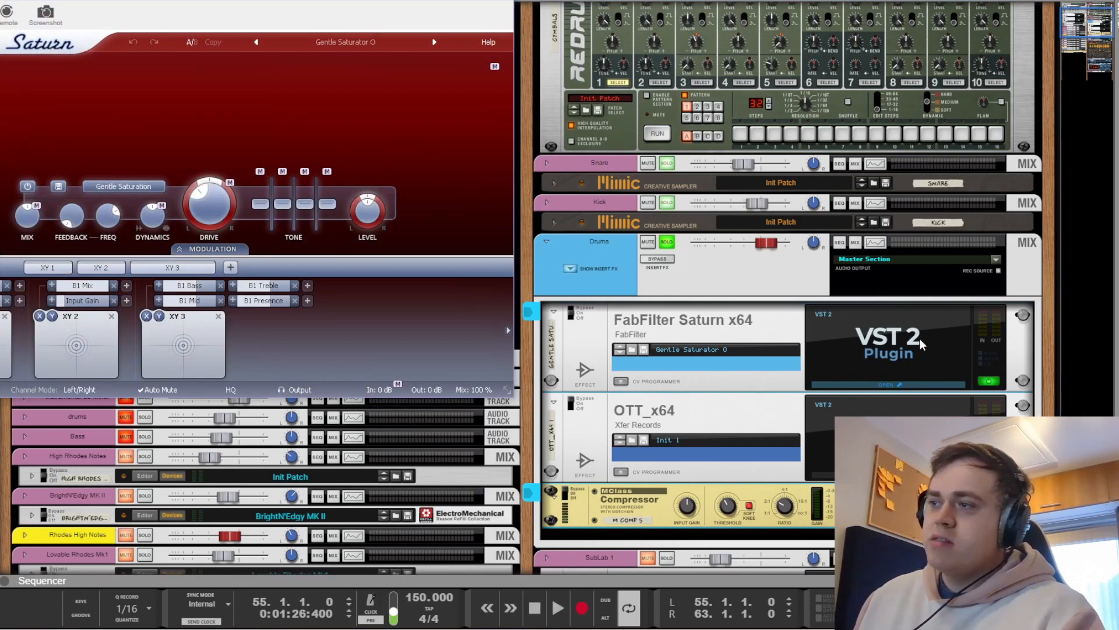
key("space")
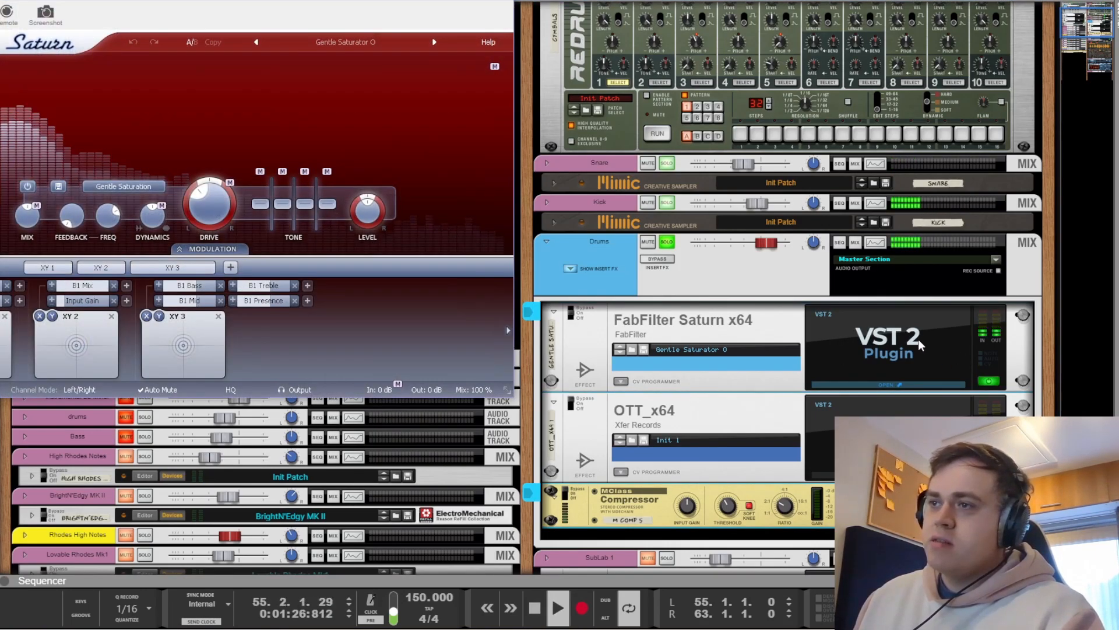
key("space")
left_click(920, 386)
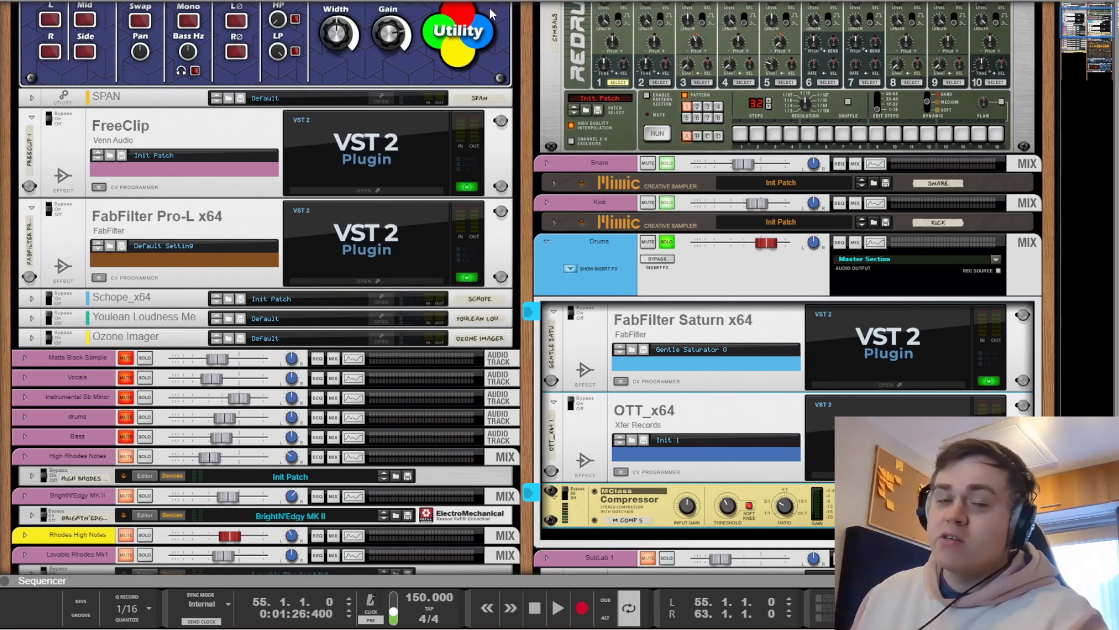
left_click(883, 384)
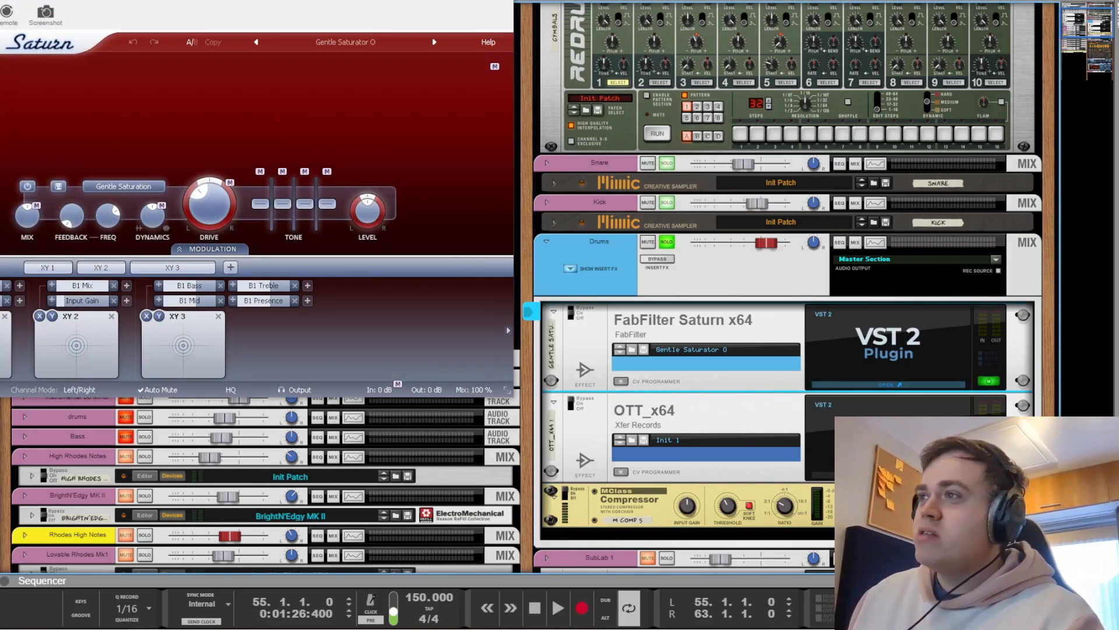
left_click(502, 1)
Re-enable OTT and play the drums while inspecting its multiband compression settings, and close the plugin
left_click(575, 406)
left_click(857, 474)
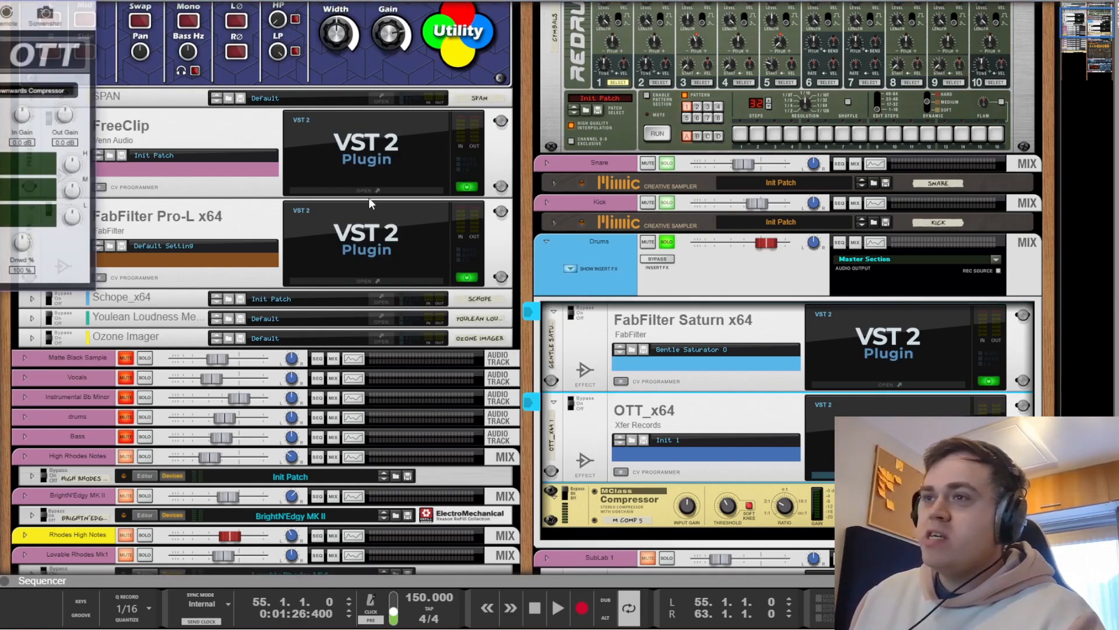
left_click_drag(0, 0, 2, 6)
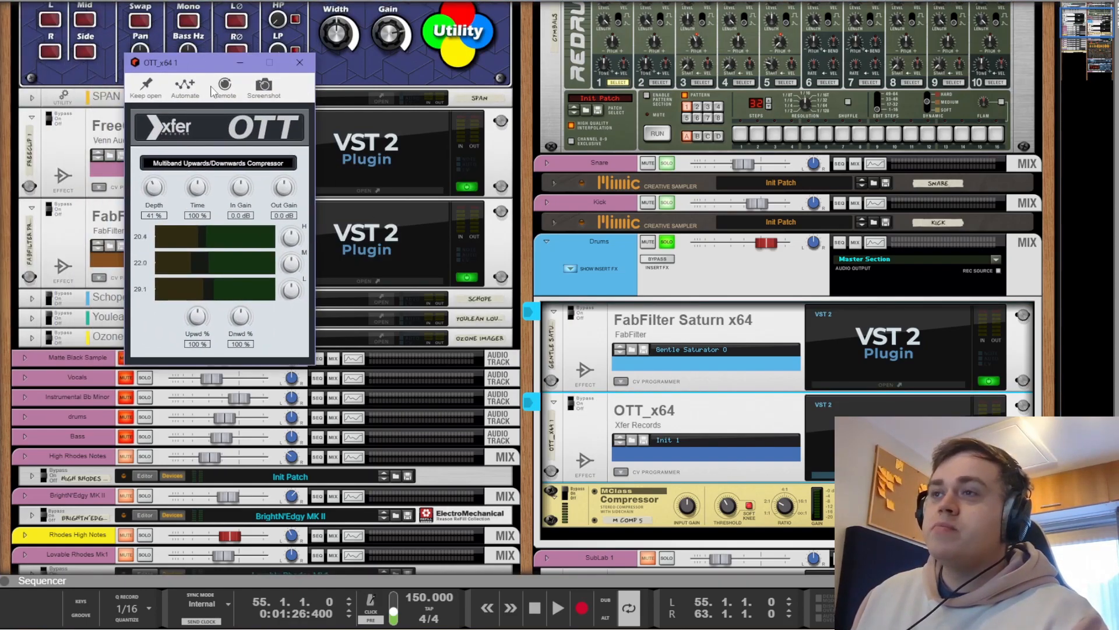
key("space")
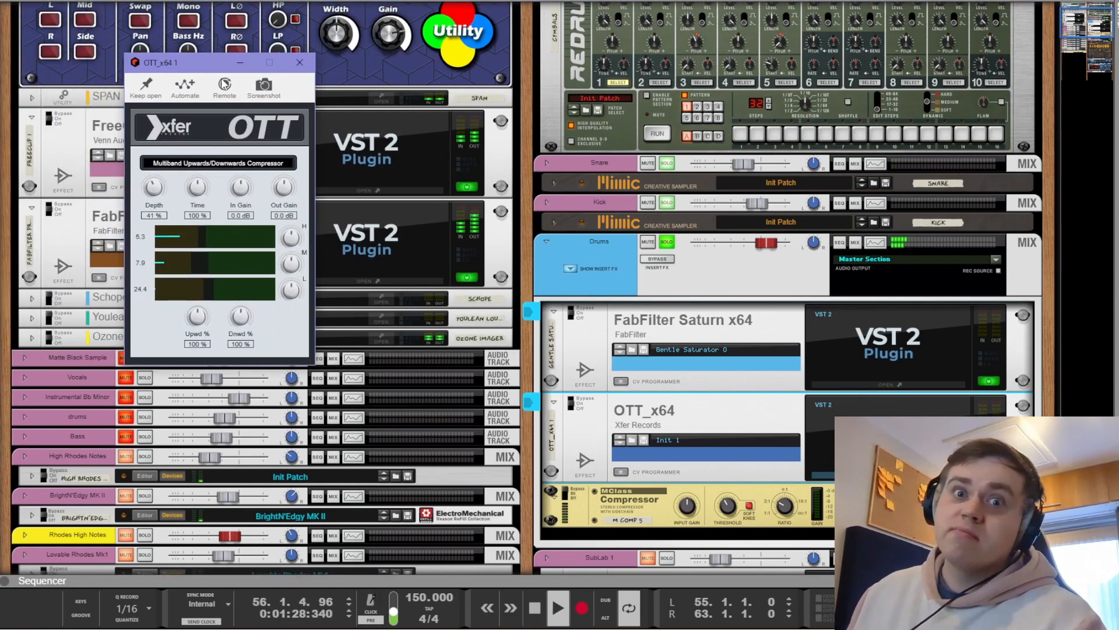
key("space")
left_click(299, 63)
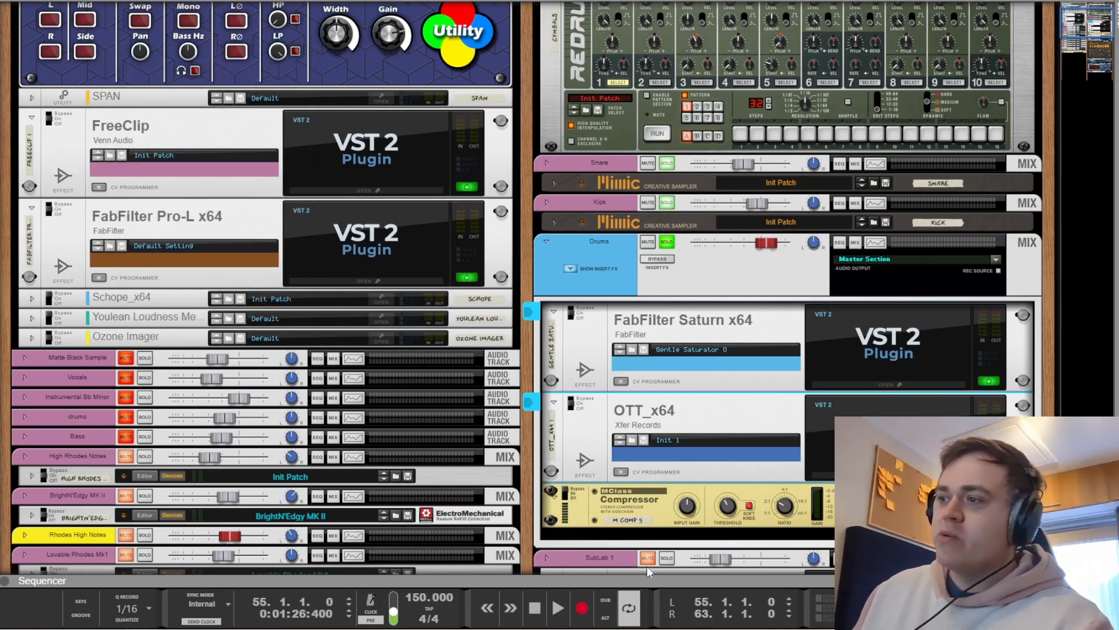
Re-enable the MClass Compressor and play the drums through the complete Drums insert chain
left_click(570, 501, "shift")
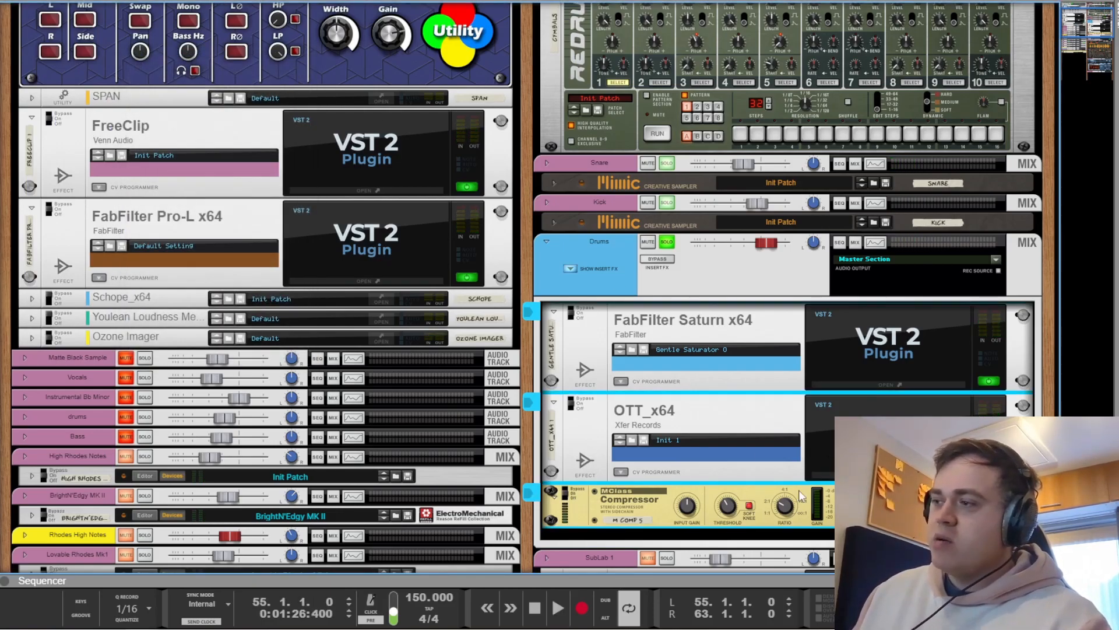
key("space")
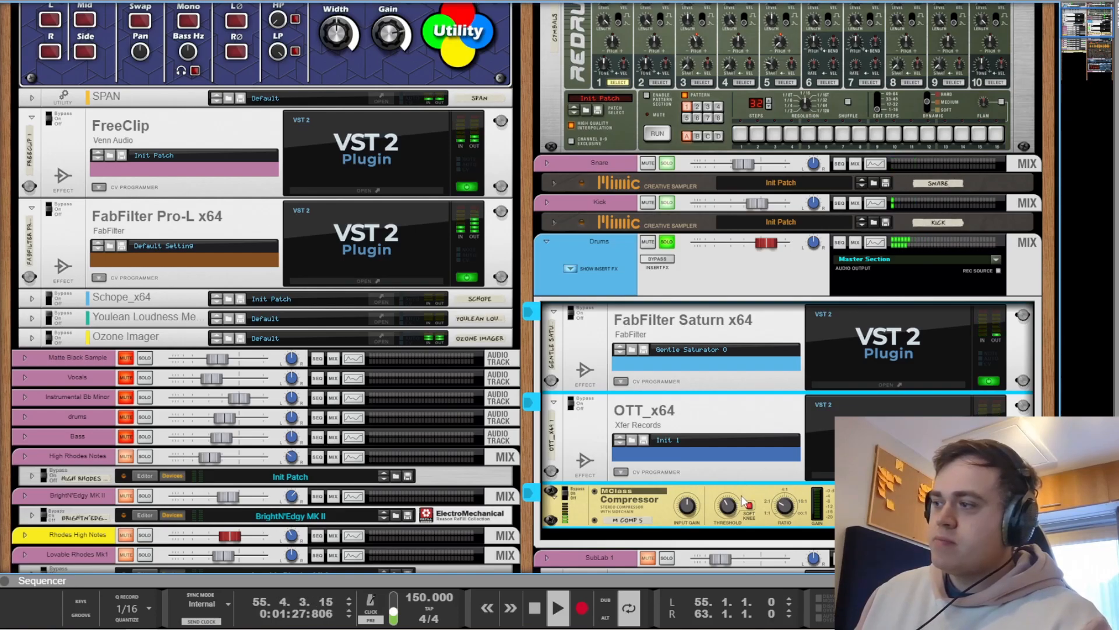
key("space")
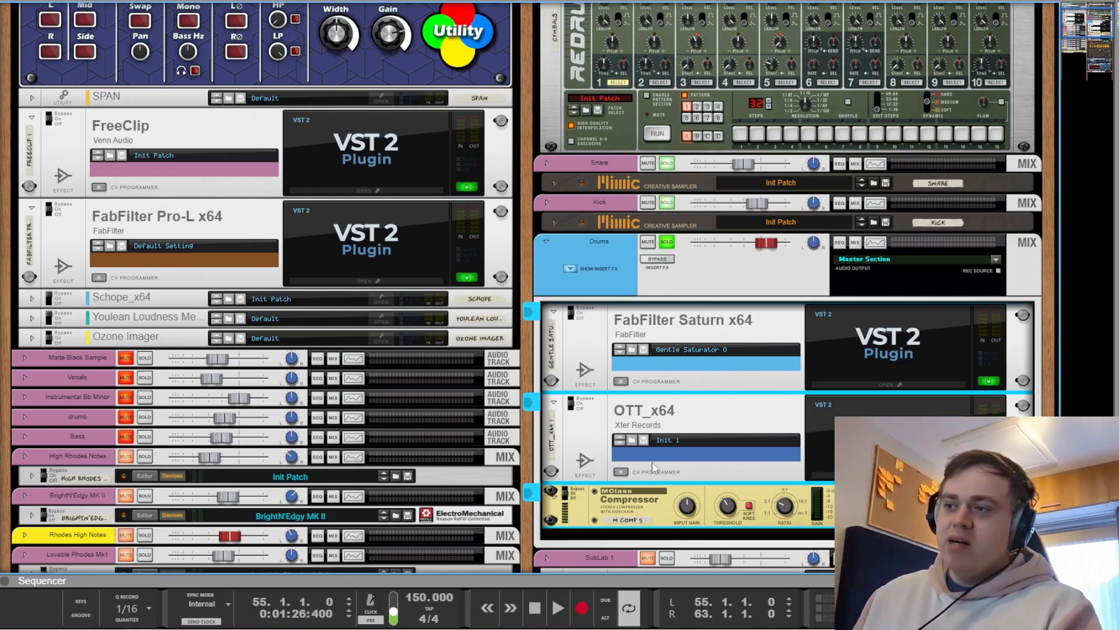
left_click(599, 538)
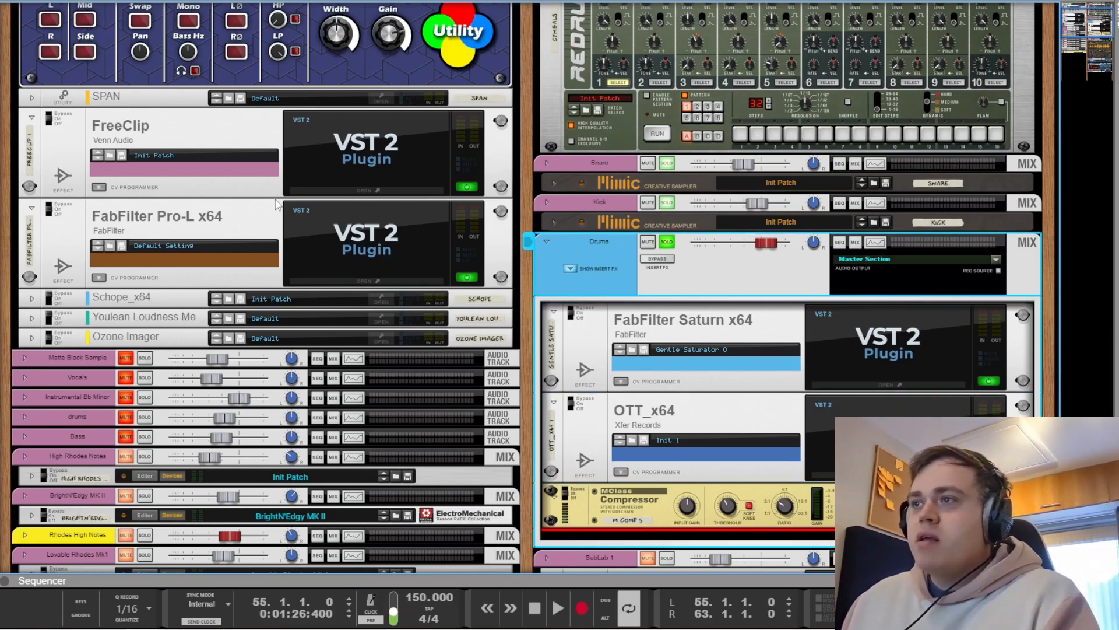
Play the drums with the master FreeClip active and bypassed while watching its open window, and fold the Drums channel
double_click(161, 164)
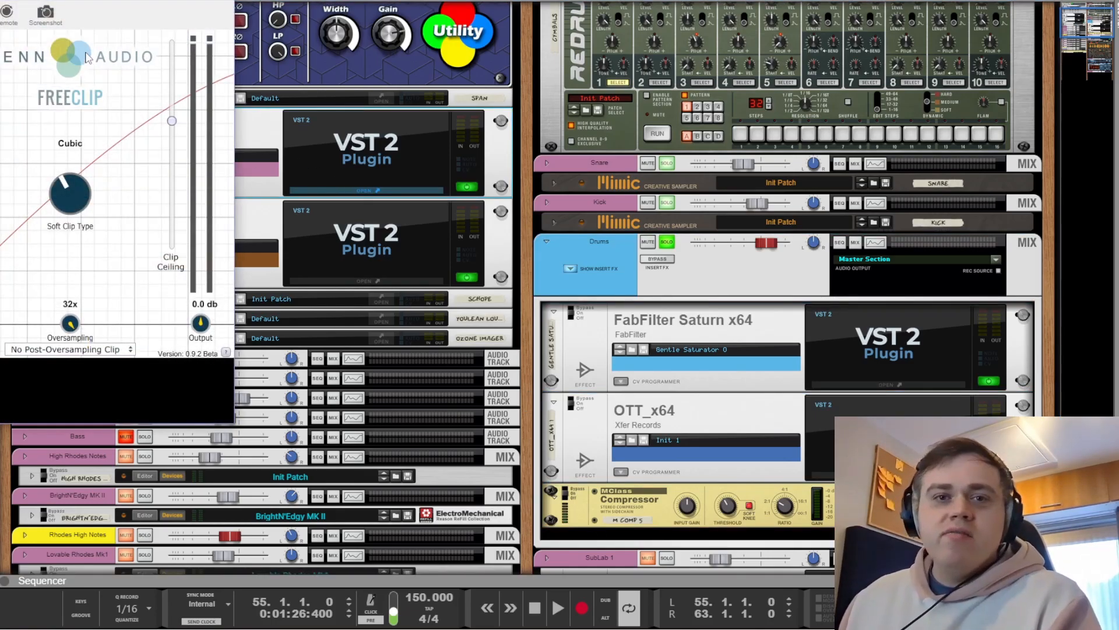
key("space")
left_click_drag(65, 0, 279, 22)
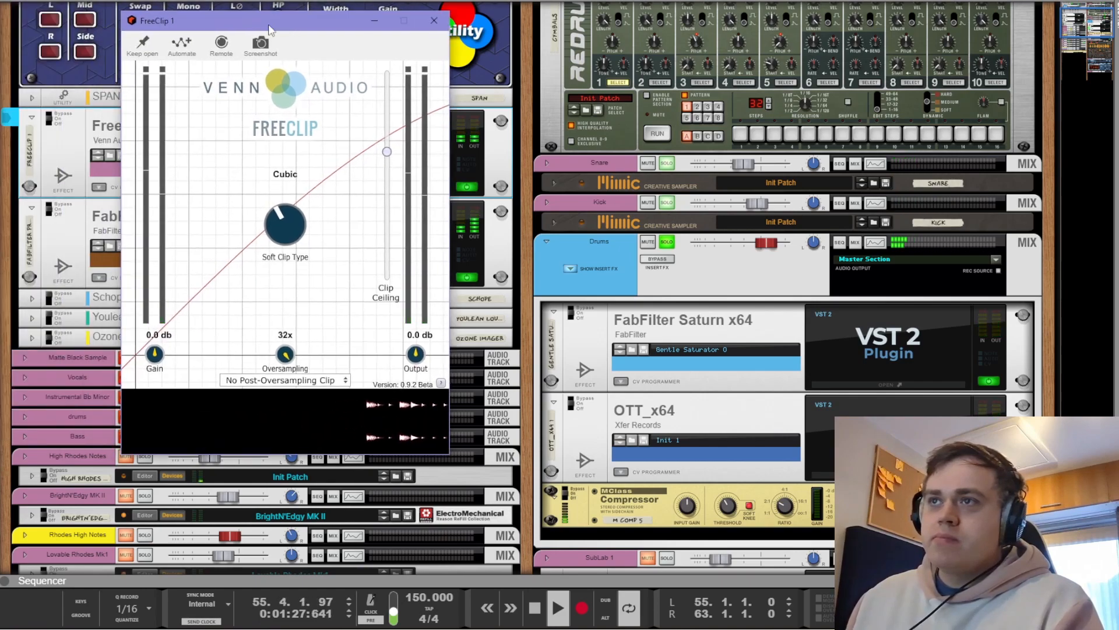
left_click(142, 44)
key("space")
left_click(50, 115)
key("space")
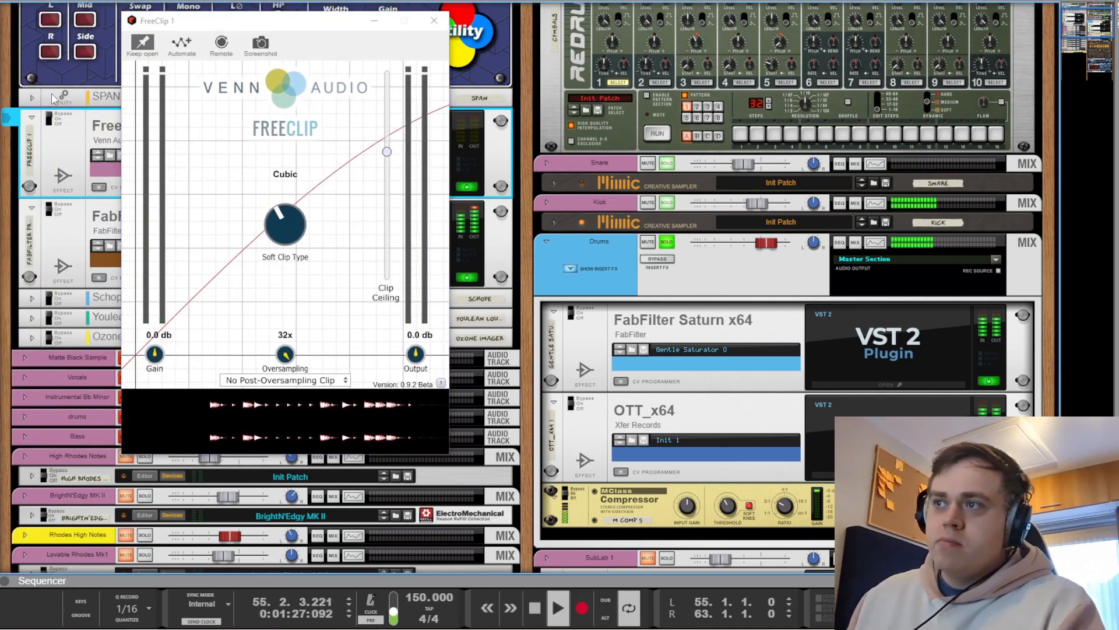
key("space")
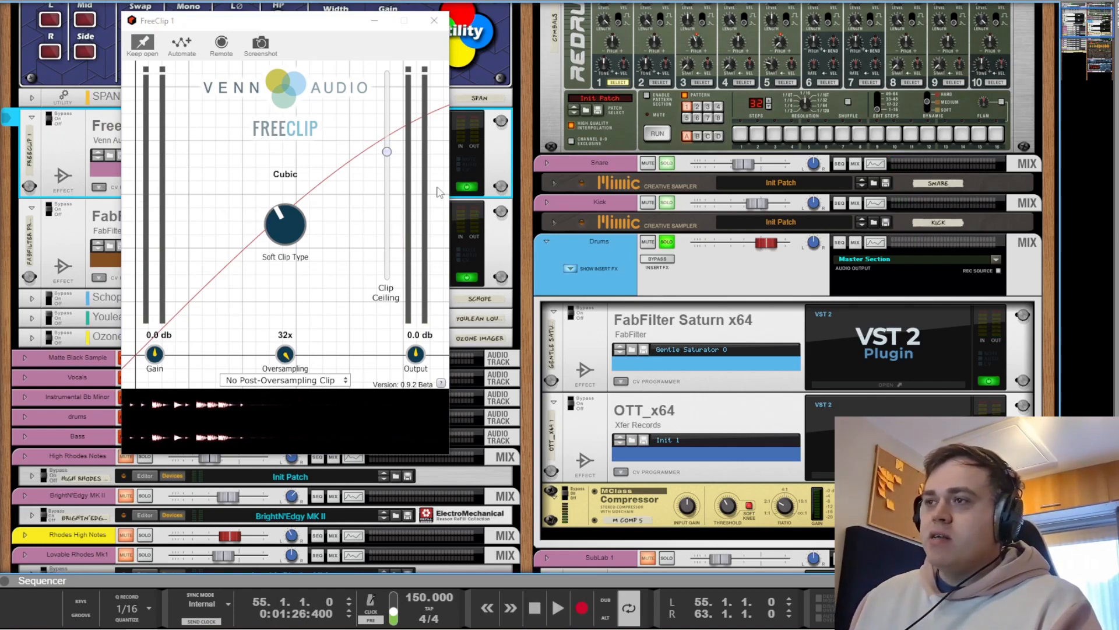
left_click(433, 20)
left_click(548, 241)
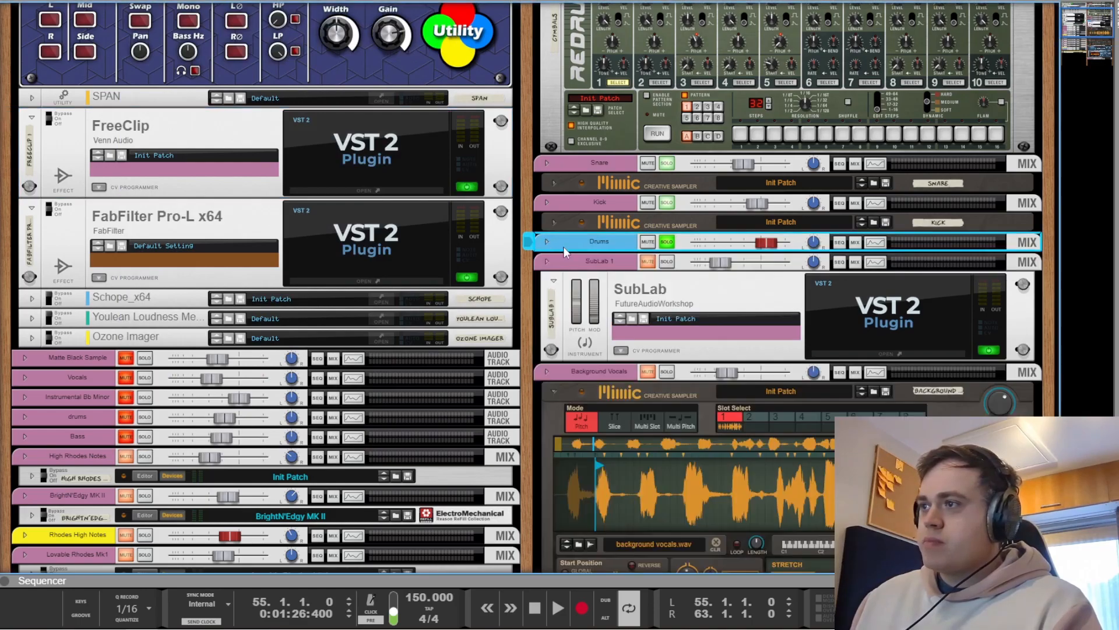
Solo and play SubLab 1 while inspecting its 808 Smoke preset, mixer and distortion settings, and close the plugin
left_click(667, 261)
left_click(873, 317)
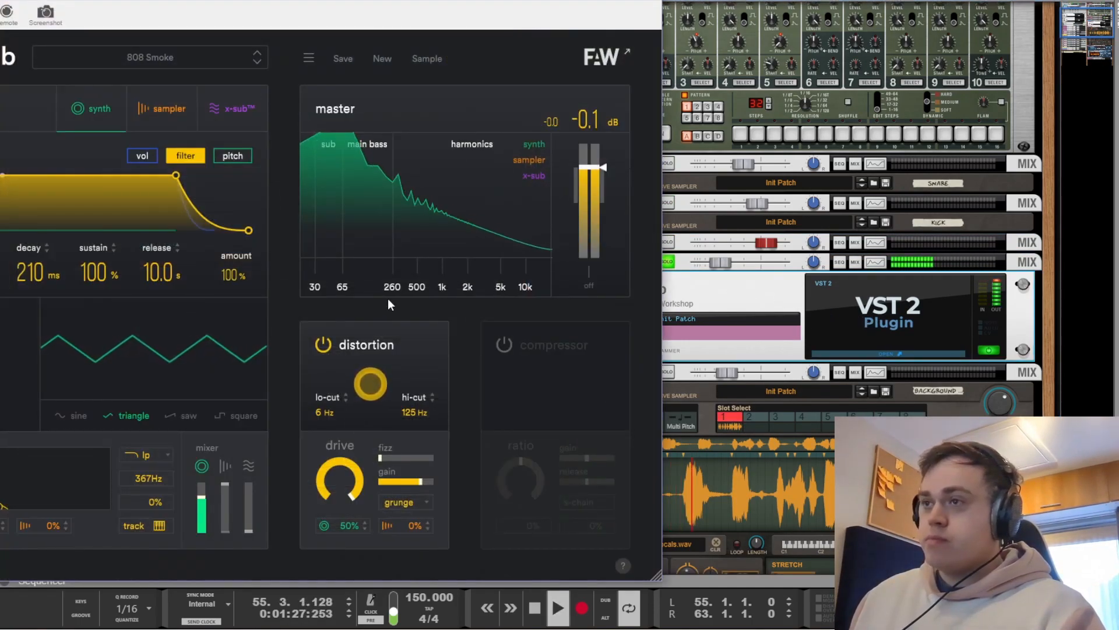
left_click_drag(193, 1, 361, 5)
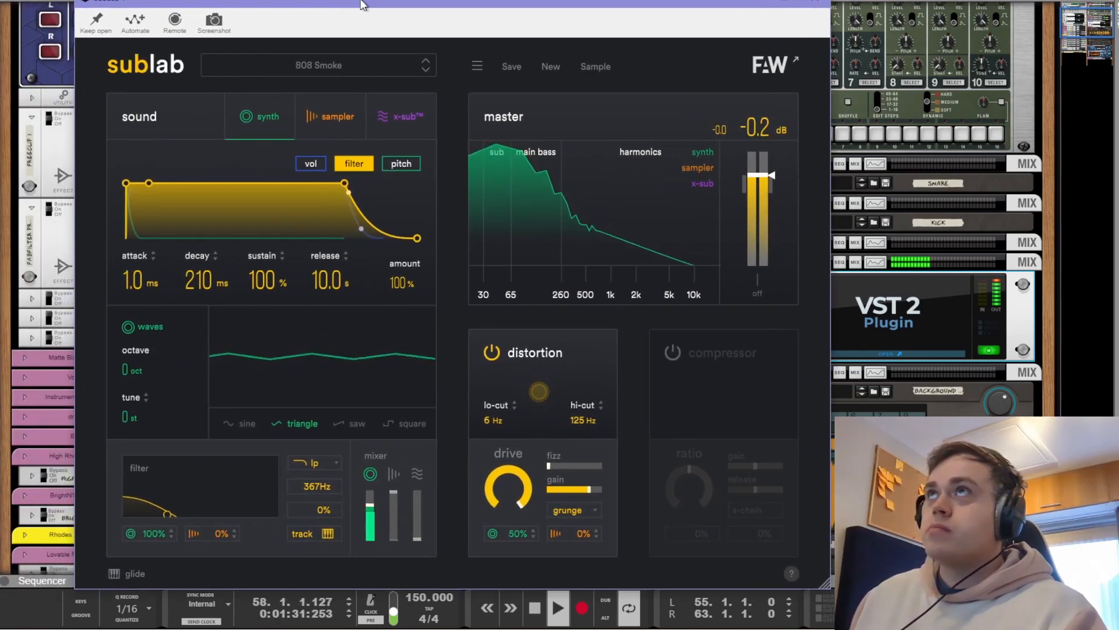
key("space")
left_click(819, 5)
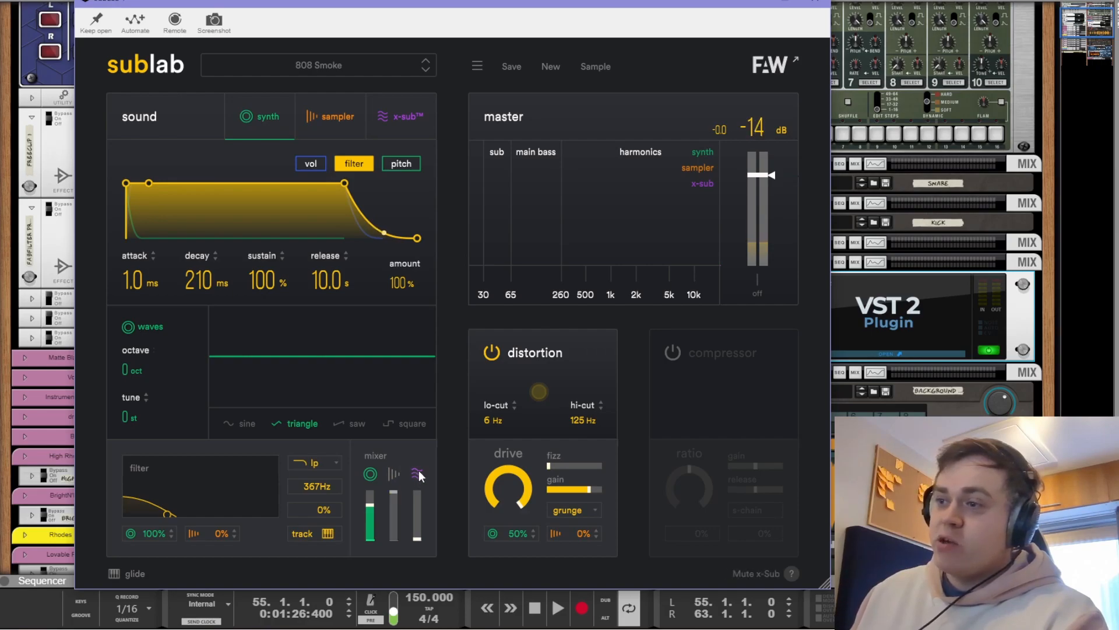
left_click(394, 474)
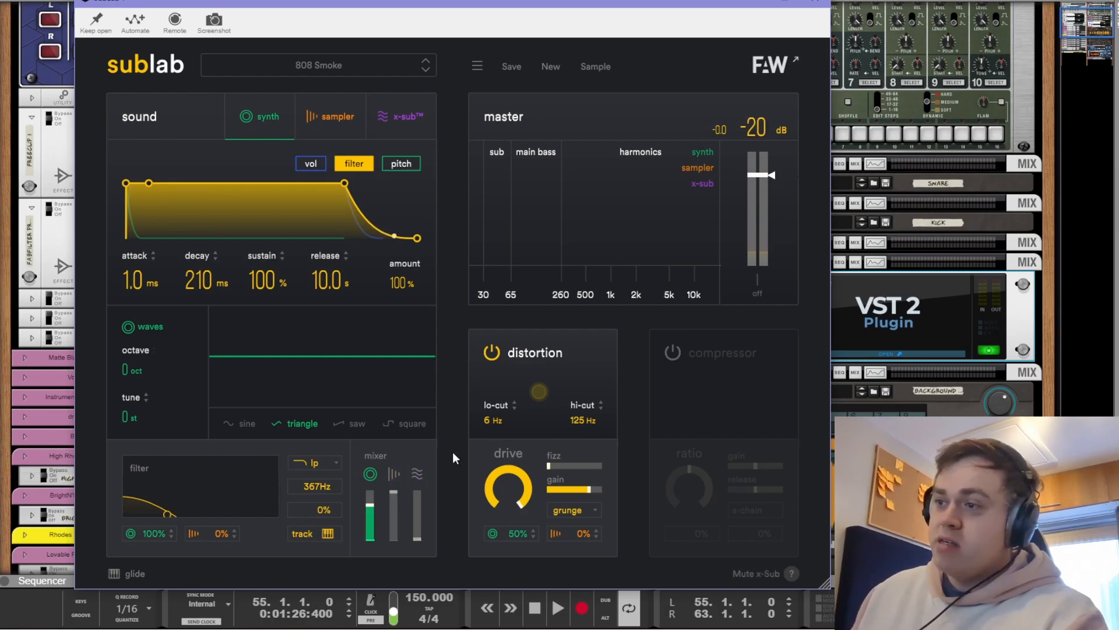
left_click(809, 3)
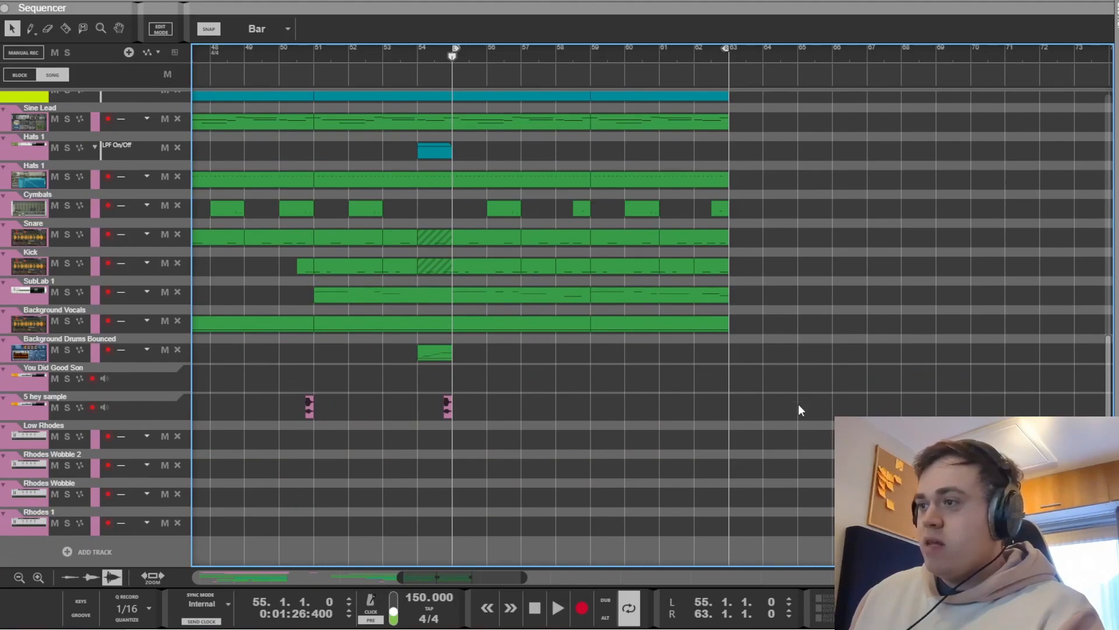
Play the SubLab 1 bass clip from bar 55 while examining its notes in the editor, and close the clip
double_click(503, 295)
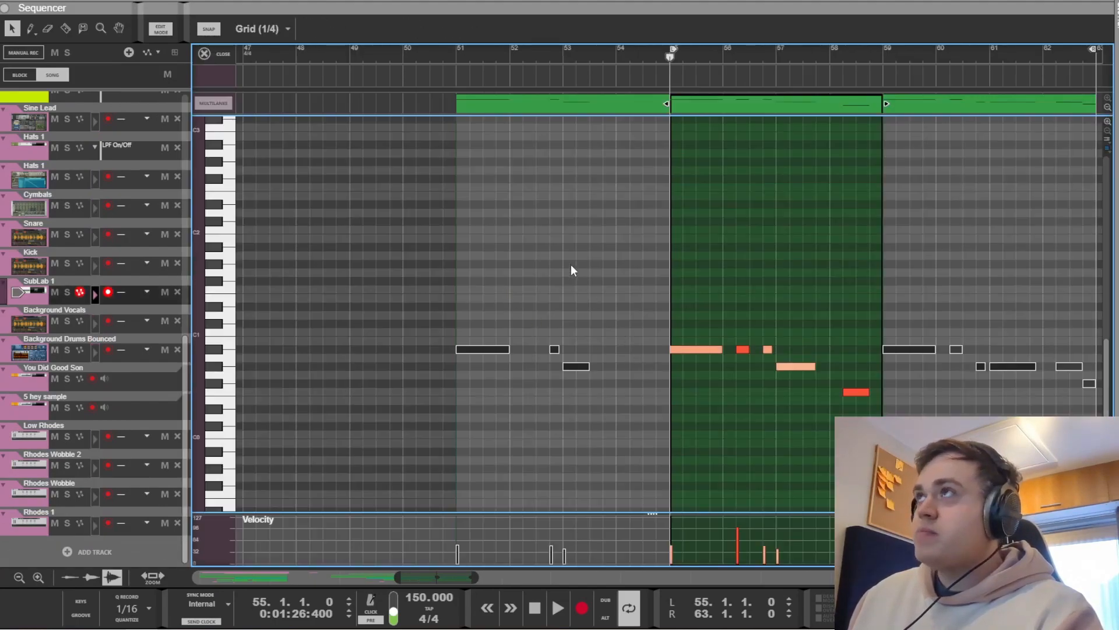
key("space")
left_click_drag(438, 578, 468, 580)
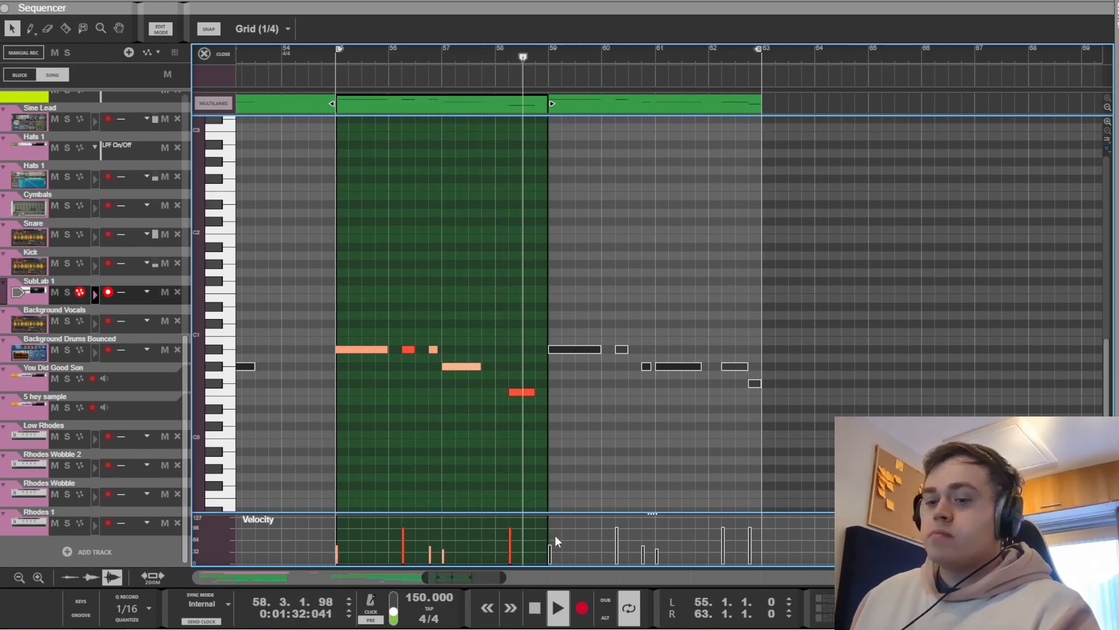
key("space")
key("Escape")
left_click(722, 332)
Release the SubLab 1 solo in the mixer and return to the sequencer arrangement
key("F5")
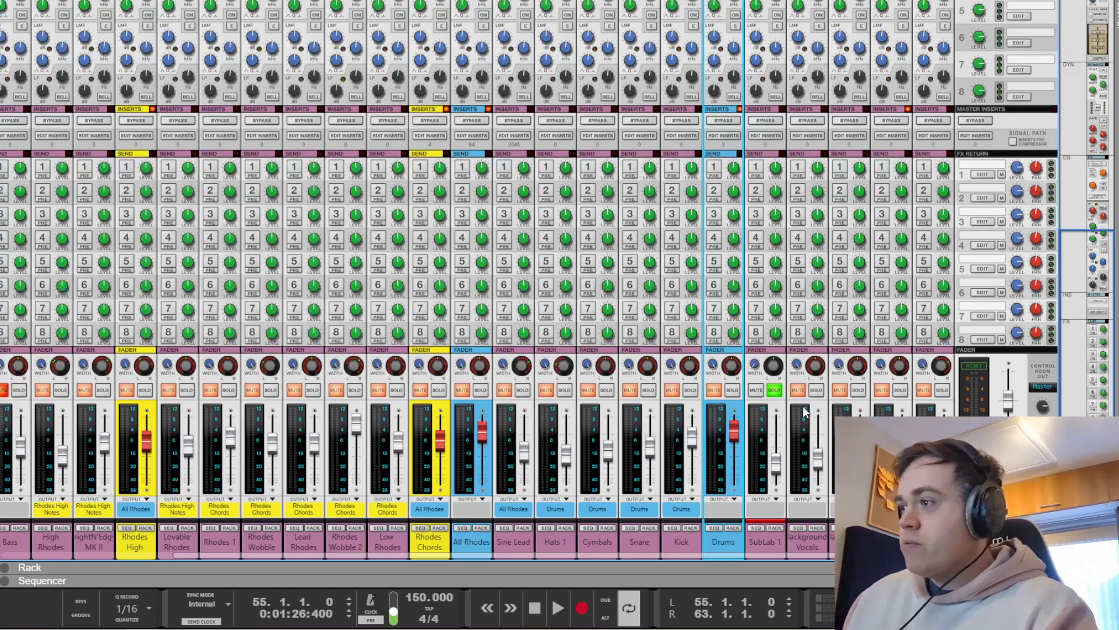
left_click(756, 389)
left_click(713, 389)
key("F7")
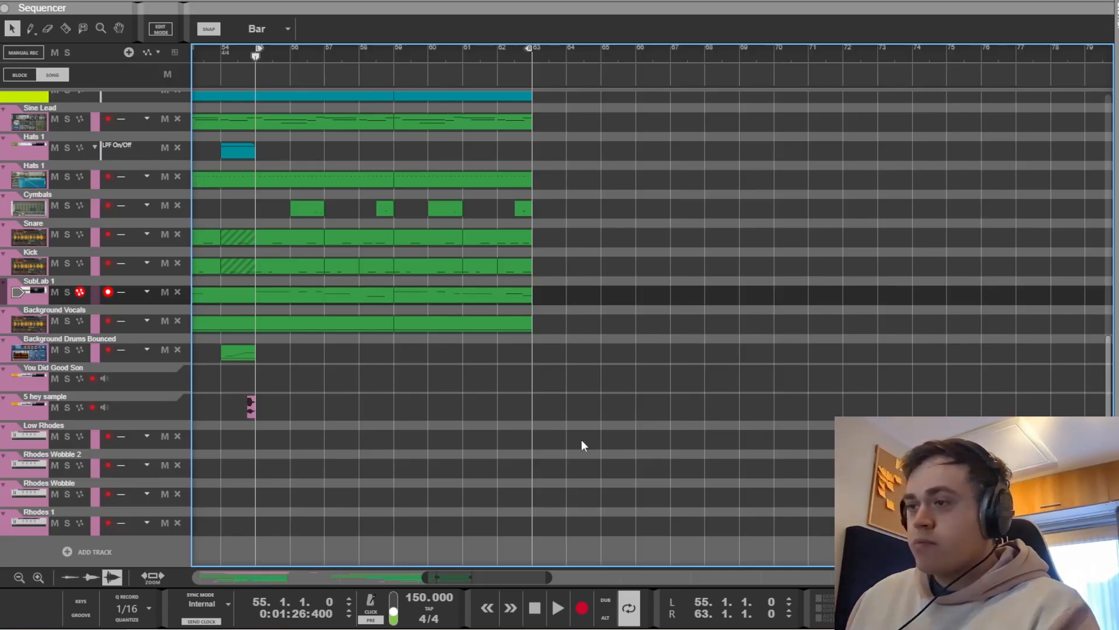
Play the arrangement briefly from bar 42 at the You Did Good Son clip, and from bar 50 into the 5 hey sample
left_click_drag(449, 578, 384, 575)
left_click(331, 55)
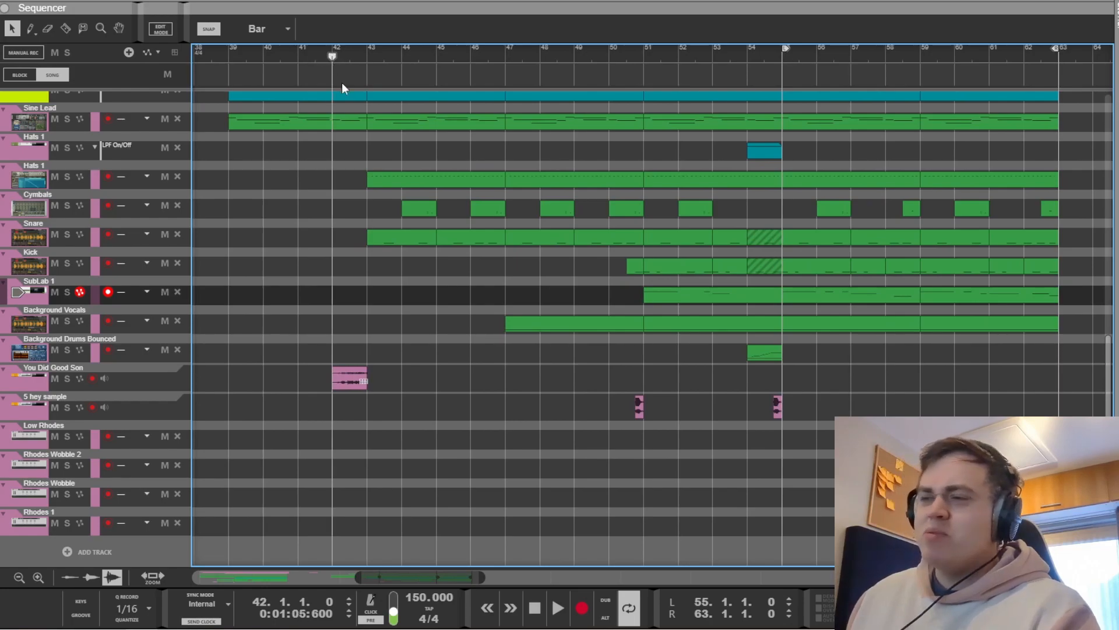
key("space")
key("space")
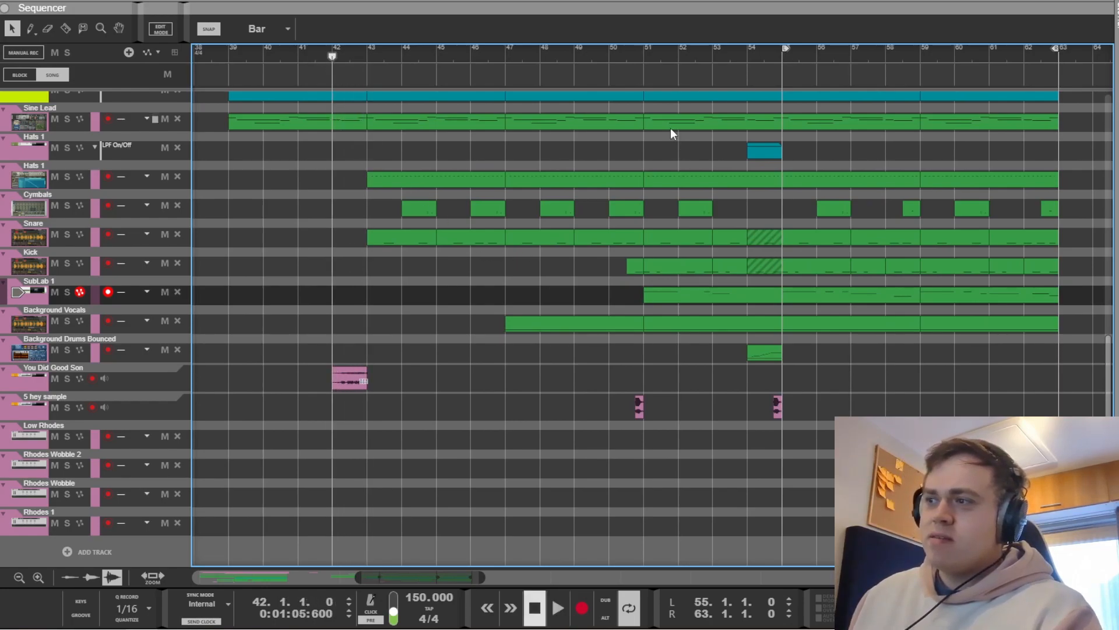
left_click(607, 63)
key("space")
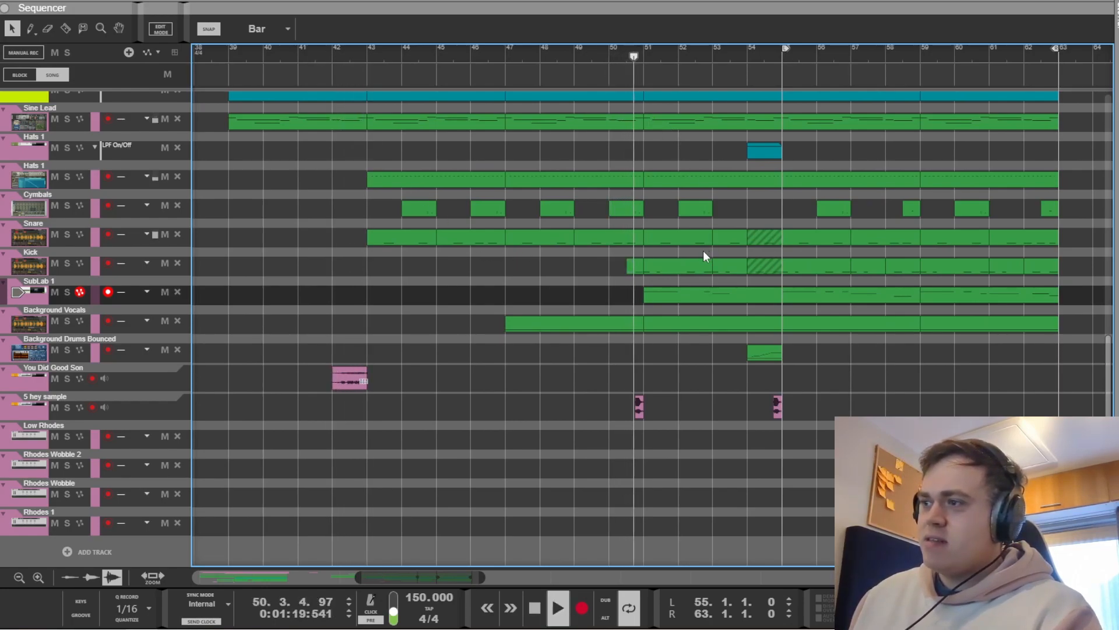
key("space")
Move the song position to bar 55 and solo the Rhodes High Notes and Rhodes Chords buses in turn, leaving Rhodes Chords soloed
key("F5")
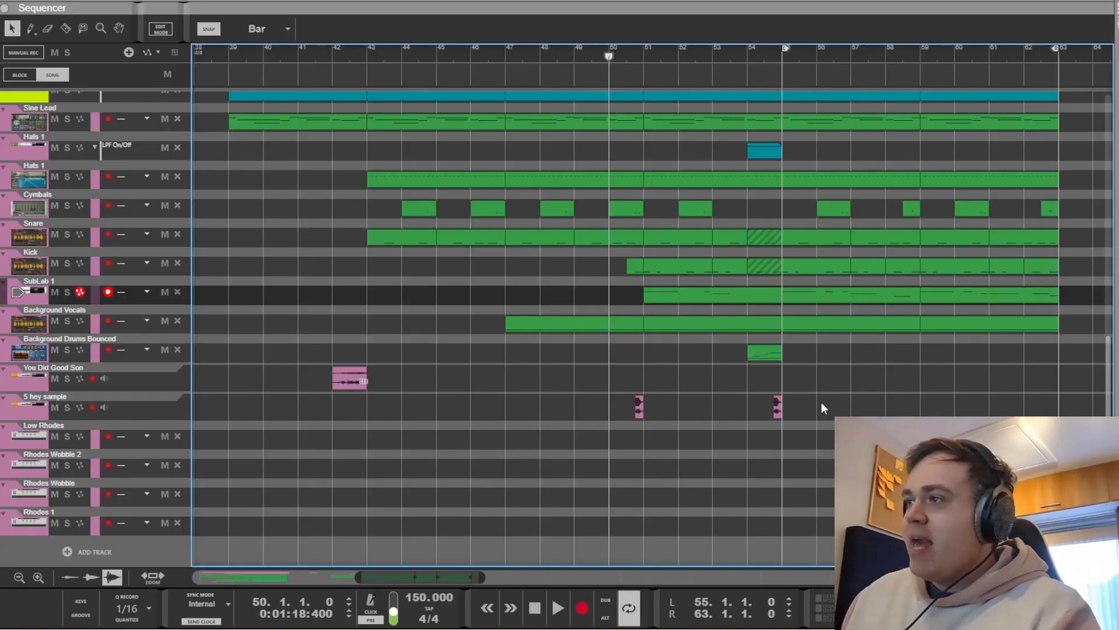
scroll(846, 366, "up", 10)
left_click(789, 61)
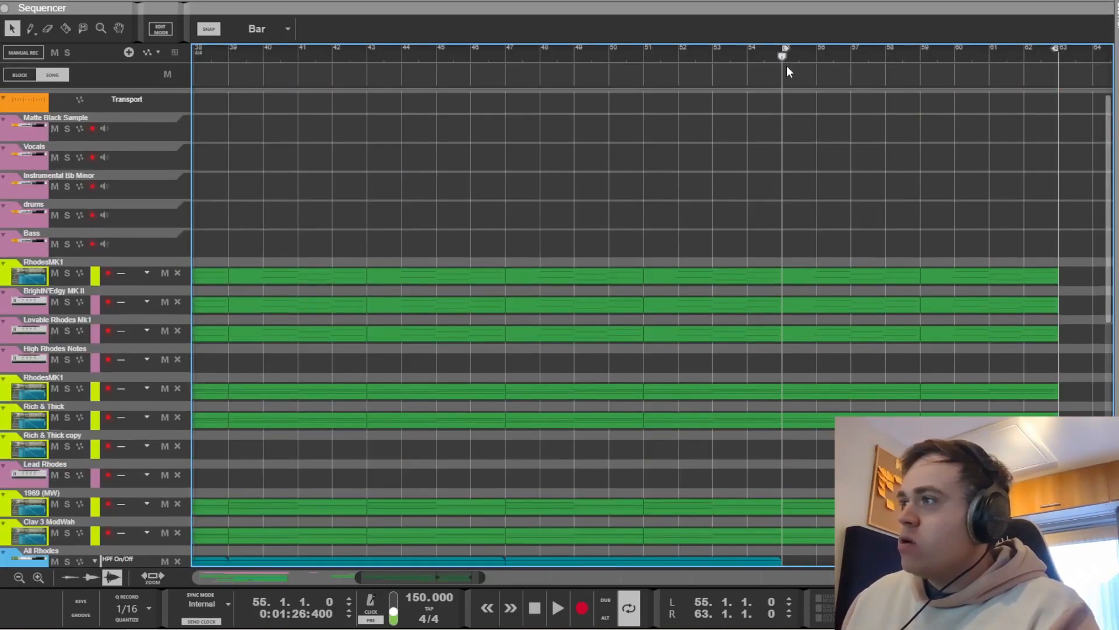
key("F5")
left_click_drag(292, 554, 206, 562)
left_click(539, 392)
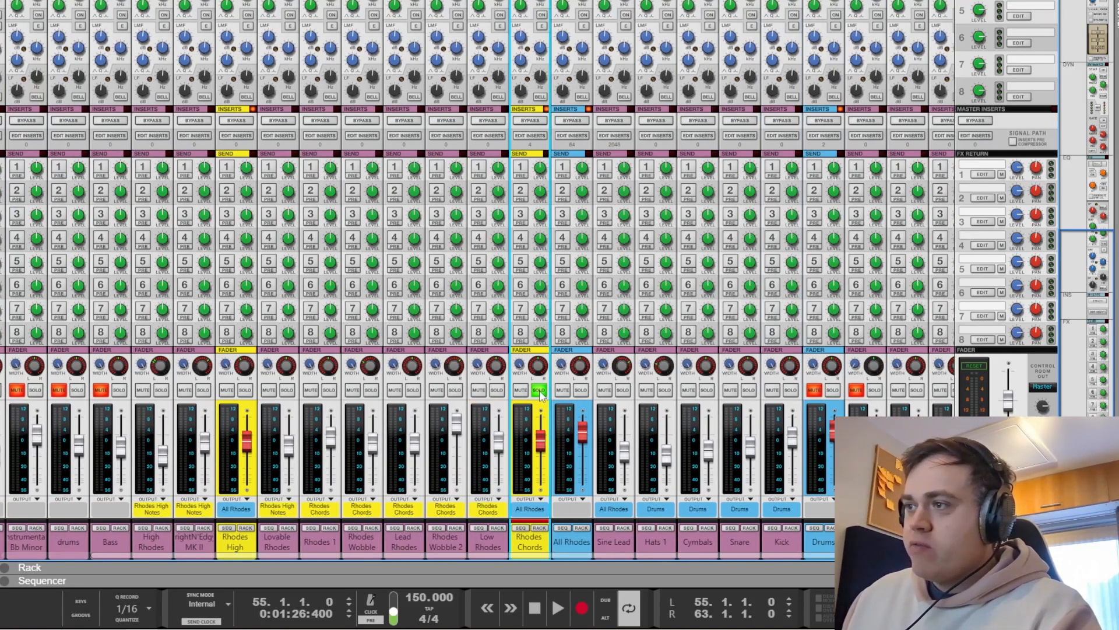
left_click(540, 392)
left_click(243, 392)
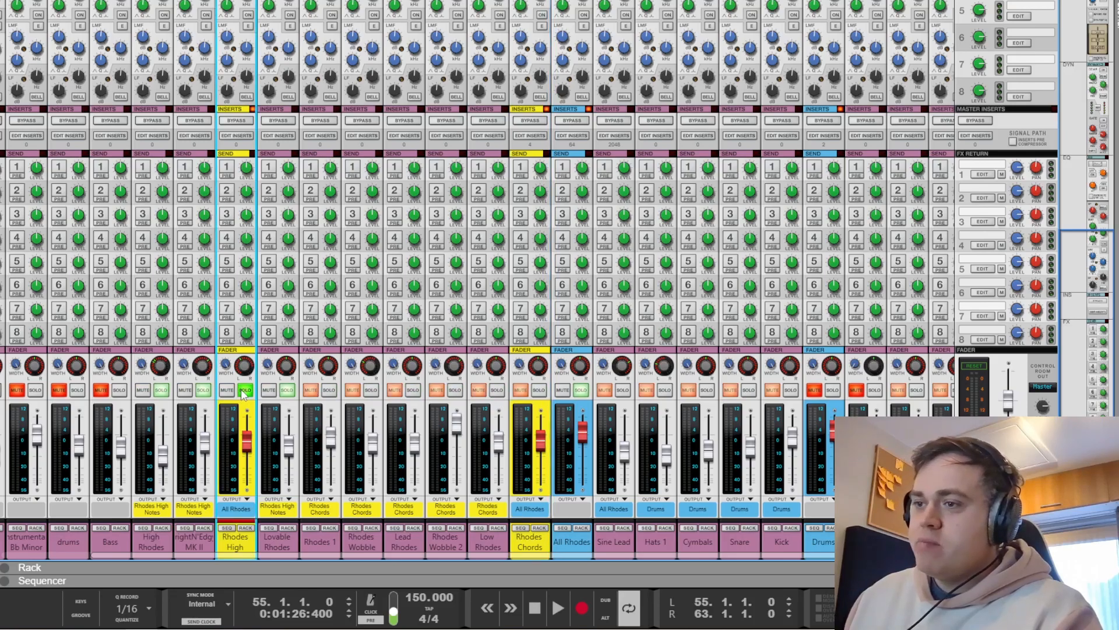
left_click(245, 392)
left_click(539, 392)
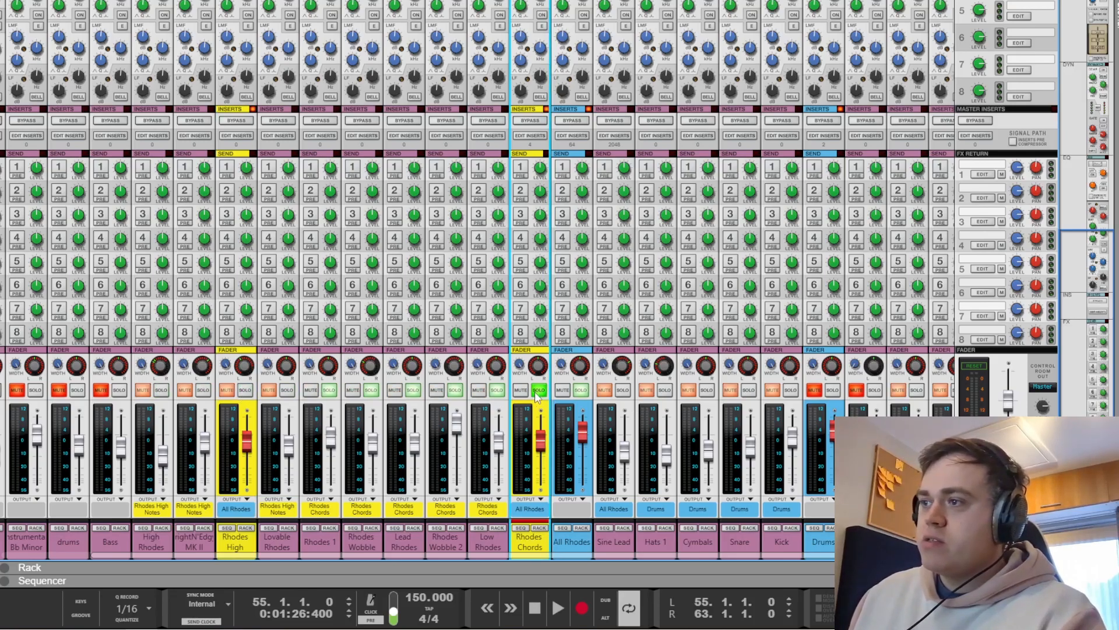
Play the soloed Rhodes Chords from bar 55 while viewing the Rhodes clips in the arrangement, and stop playback in the mixer
key("space")
key("F7")
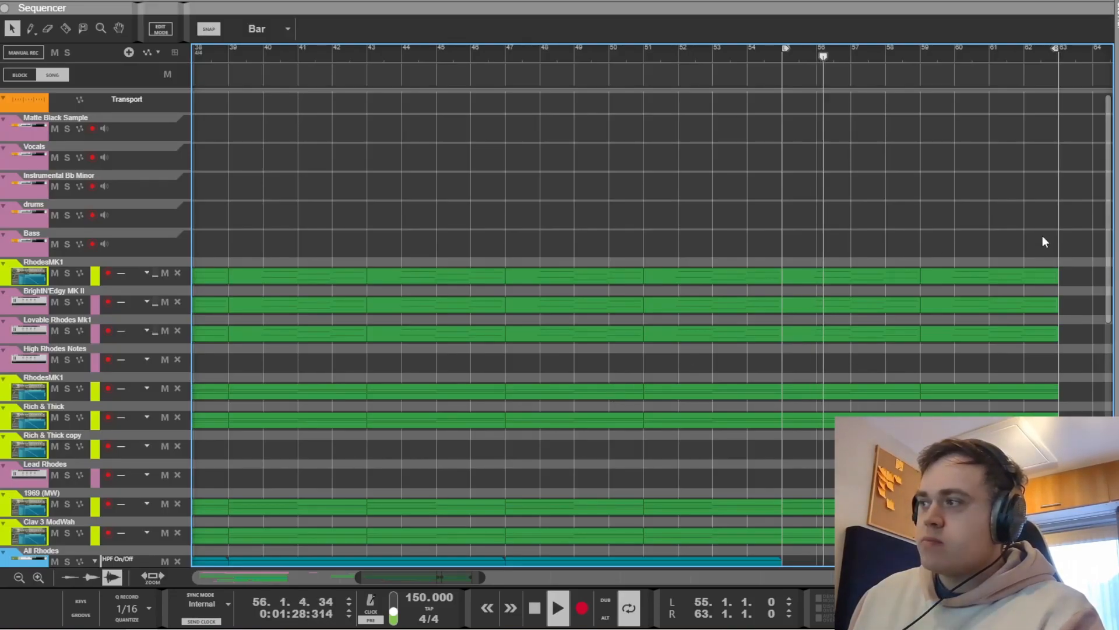
left_click_drag(460, 578, 516, 576)
scroll(617, 376, "down", 3)
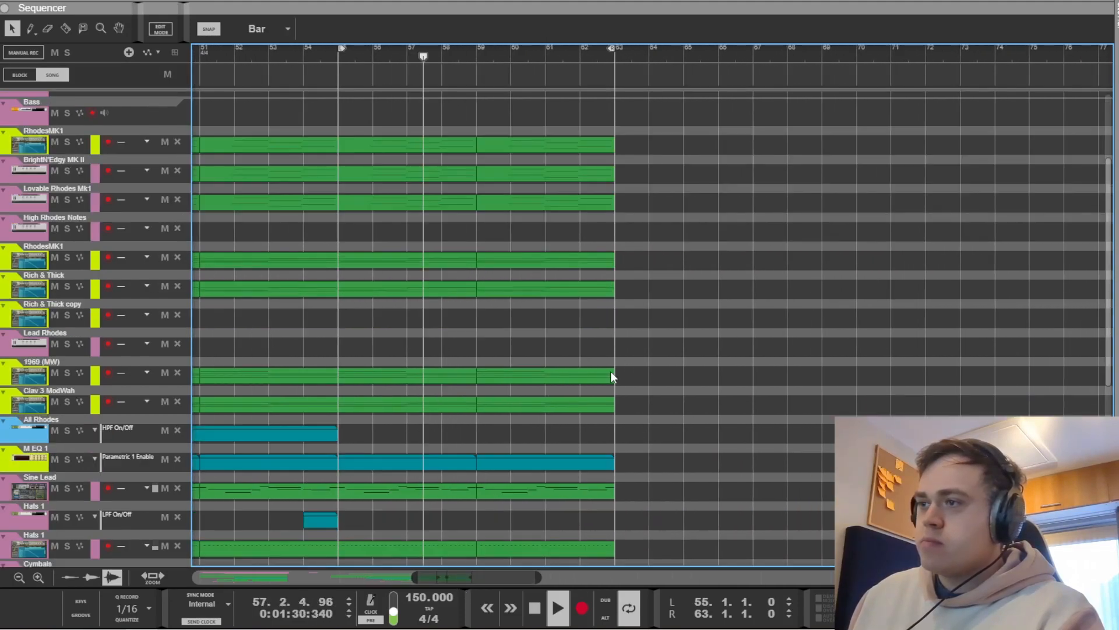
key("F5")
key("space")
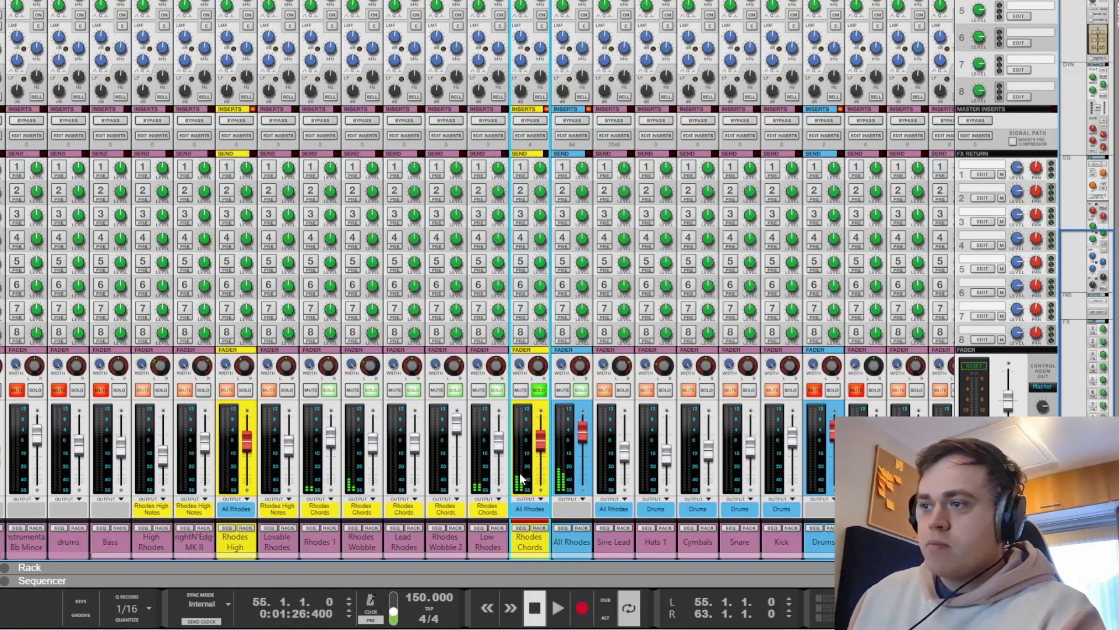
Show the mixer together with the sequencer and play while adding solos on Rhodes 1, Rhodes Wobble, Rhodes Wobble 2 and Low Rhodes
left_click(316, 541)
left_click(488, 541)
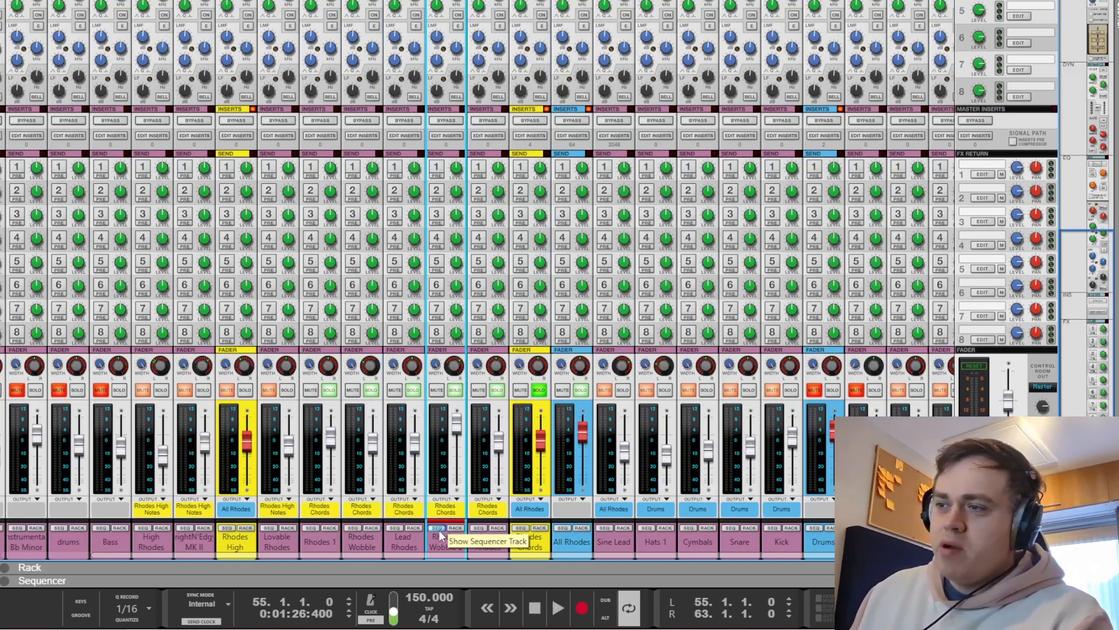
key("F7")
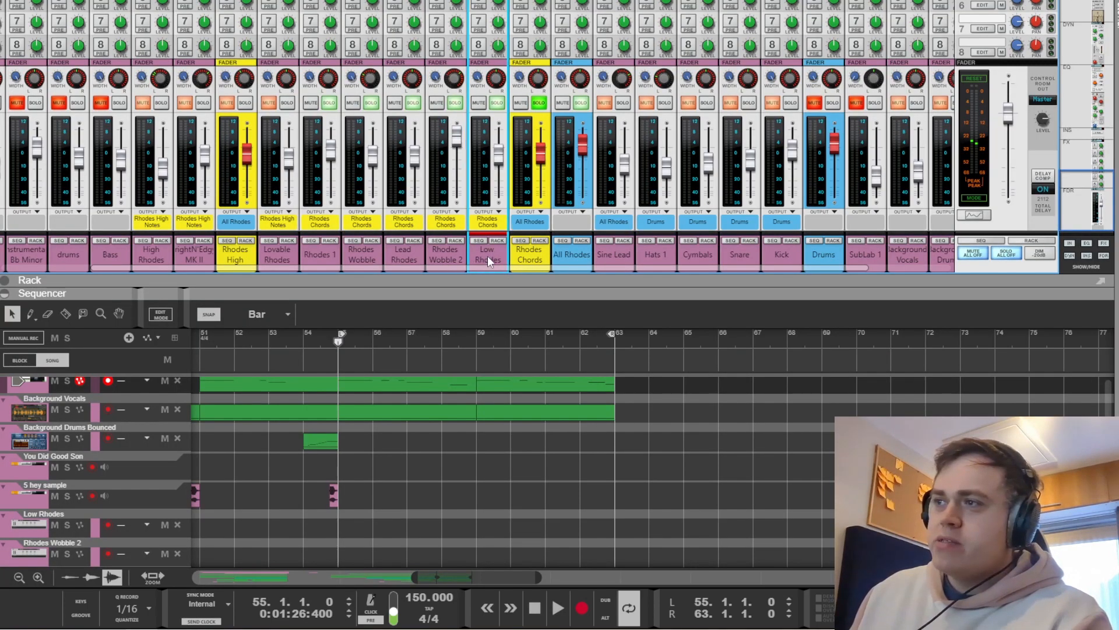
left_click(331, 102)
key("space")
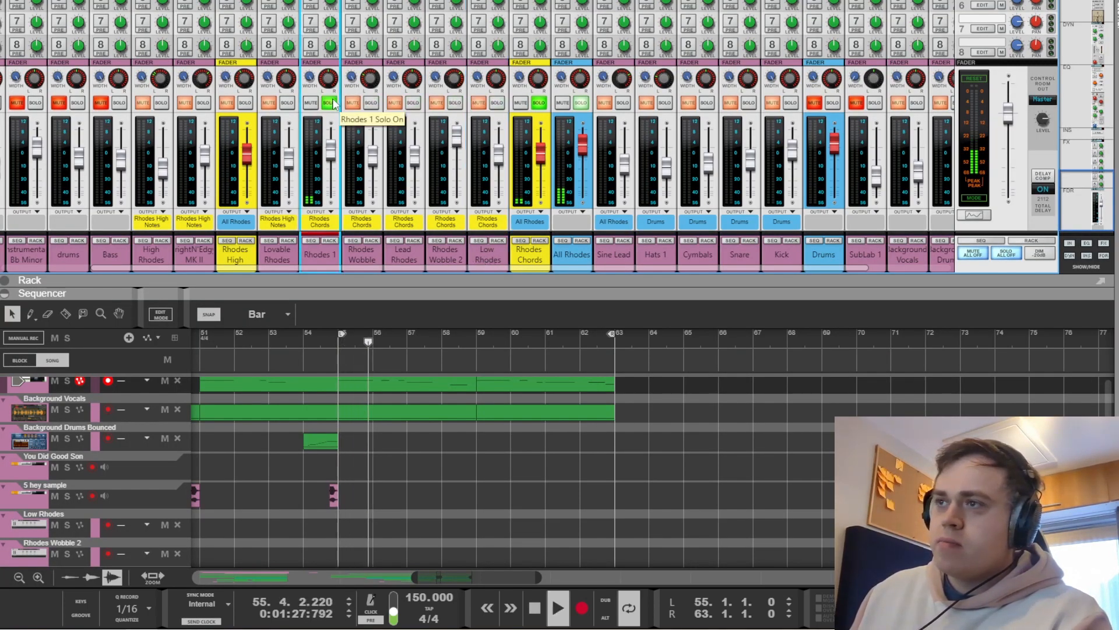
left_click(371, 102)
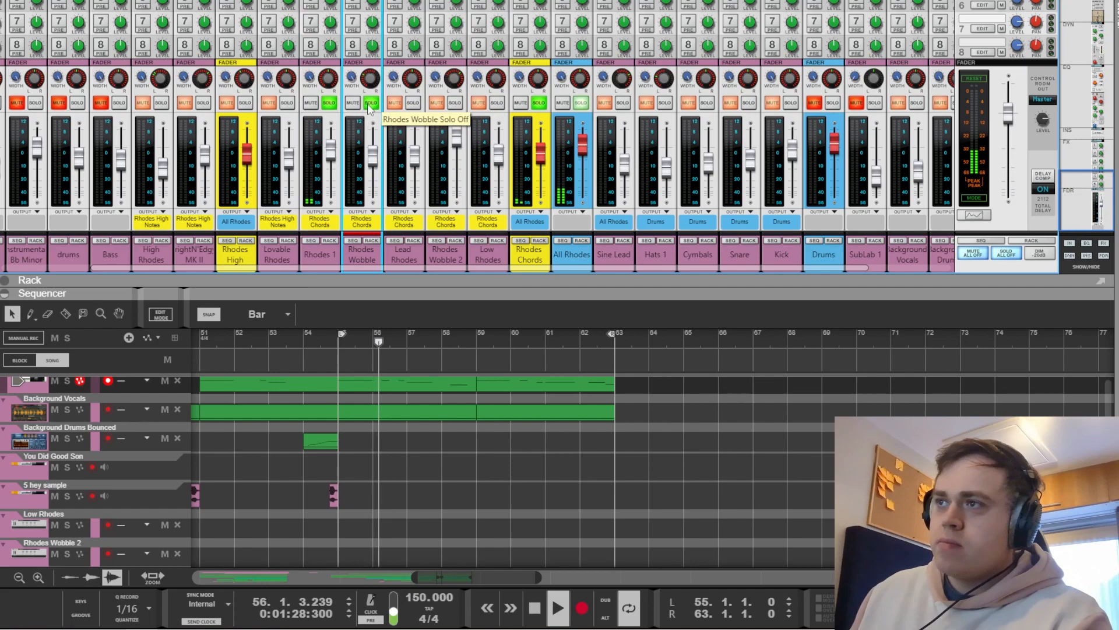
left_click(455, 103)
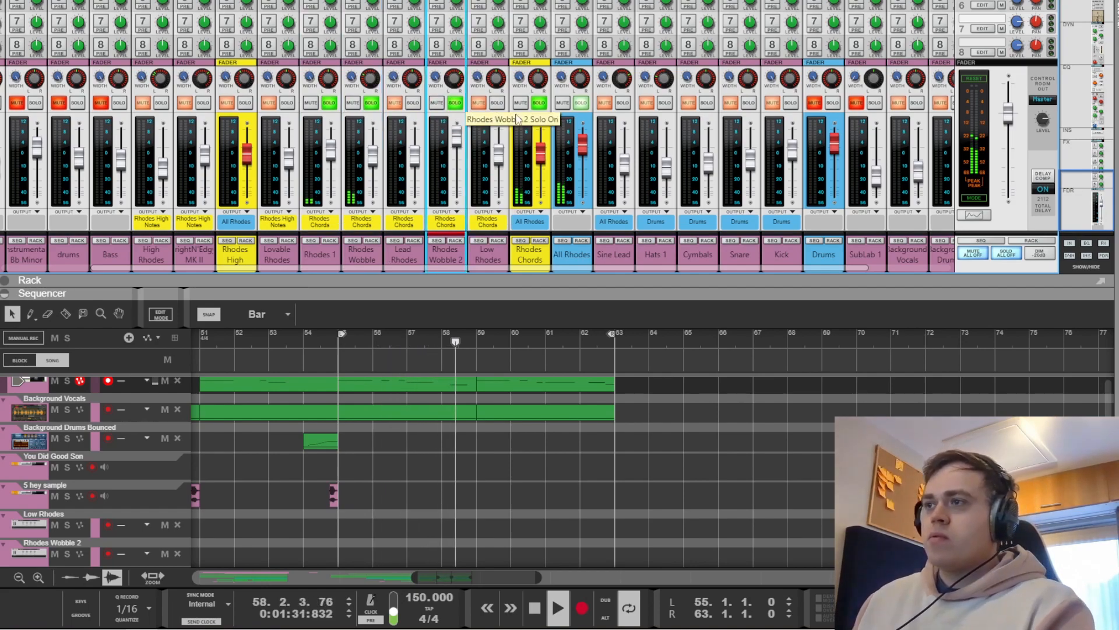
left_click(498, 104)
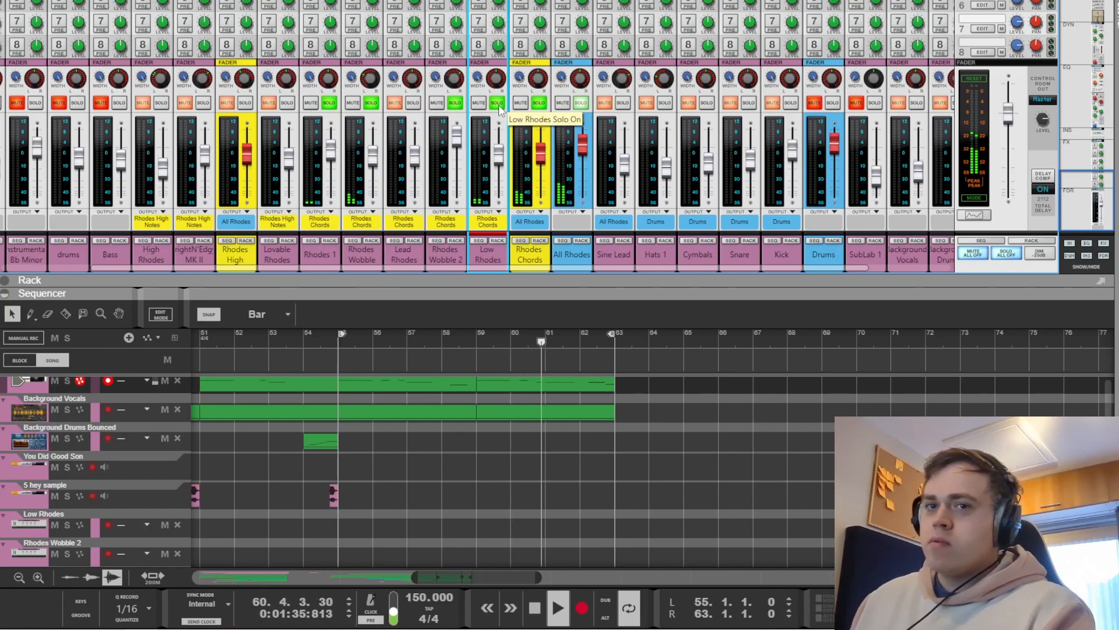
Stop playback, release the four individual Rhodes chord channel solos, and solo the Rhodes High Notes bus
key("space")
left_click(498, 102)
left_click(455, 103)
left_click(371, 103)
left_click(329, 103)
left_click(246, 103)
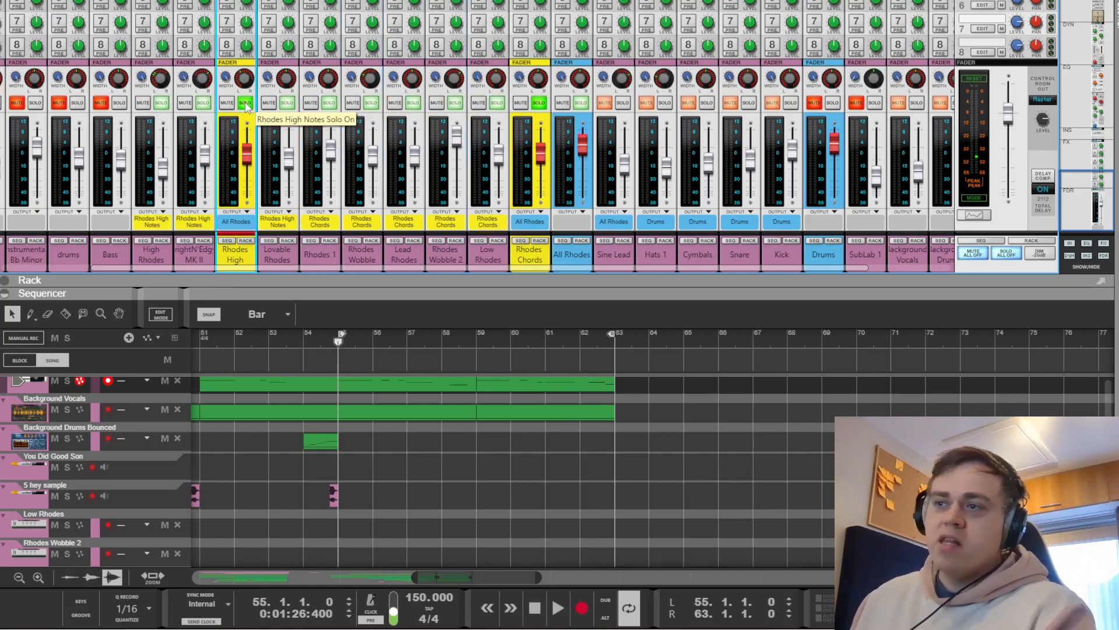
Play the Rhodes High Notes bus with the Rhodes Chords solo released, auditioning BrightN'Edgy MK II and High Rhodes Notes individually
key("space")
left_click(539, 104)
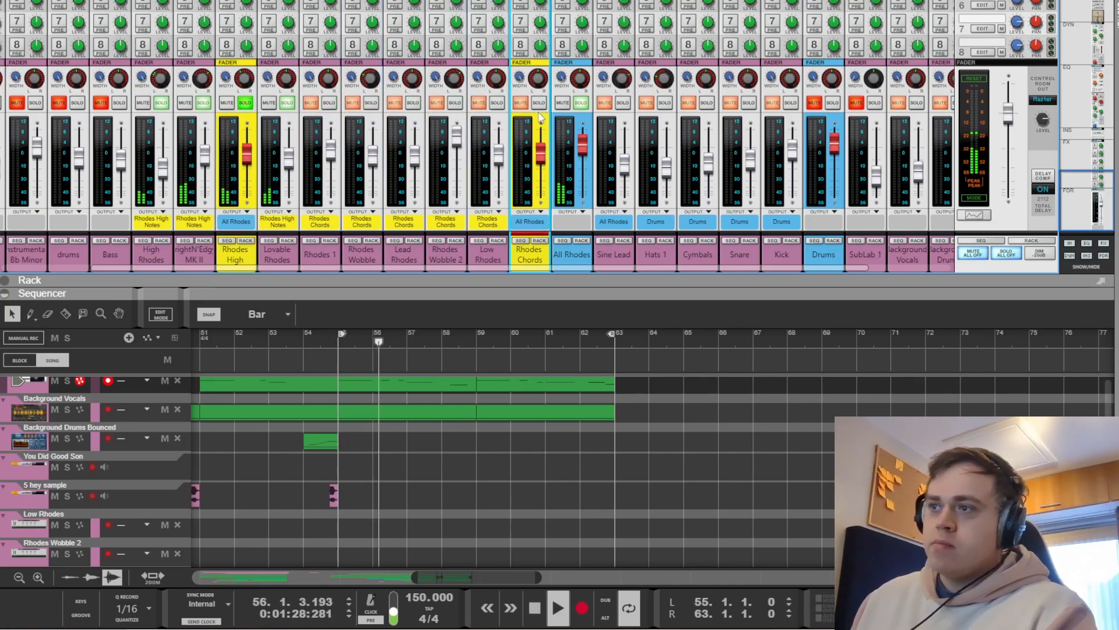
scroll(373, 469, "down", 5)
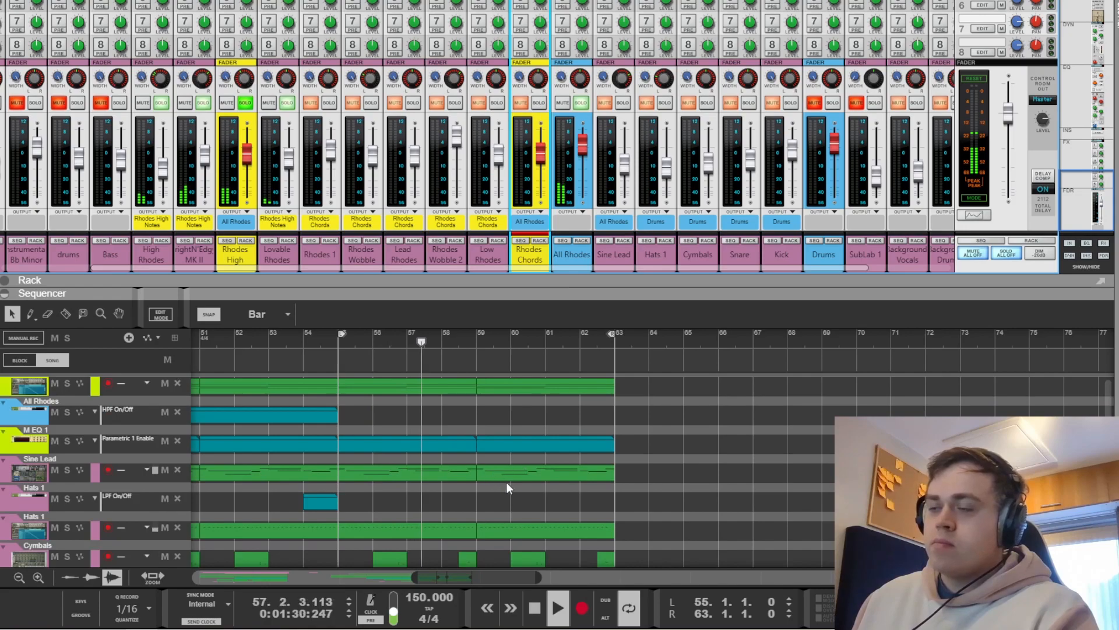
left_click(204, 107)
left_click(205, 105)
left_click(159, 105)
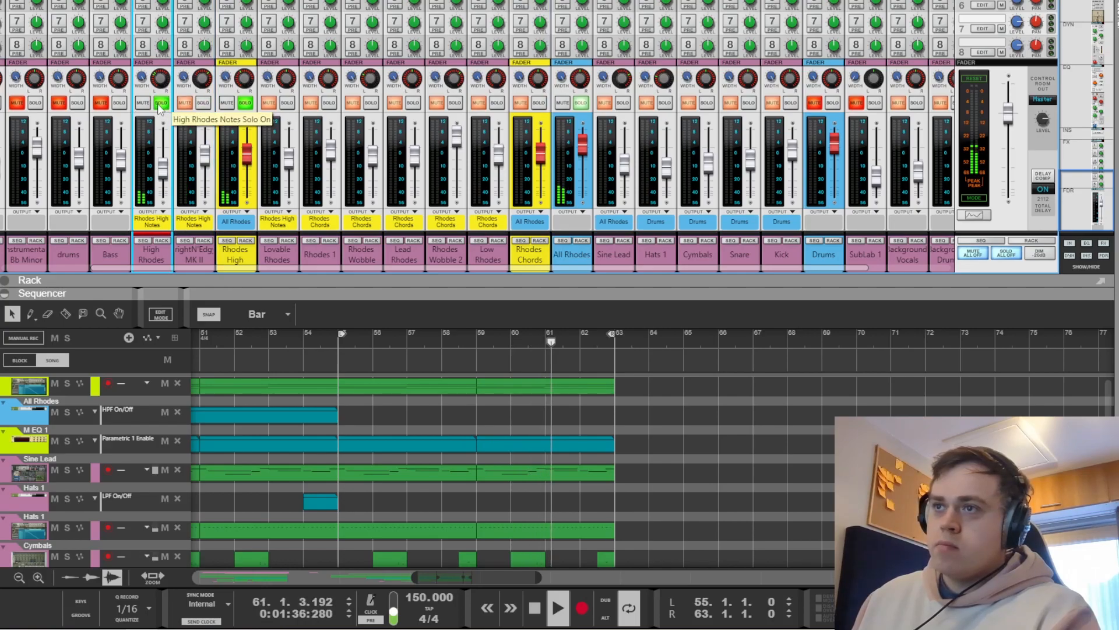
Stop playback and release the solos on High Rhodes Notes and the Rhodes High Notes bus
key("space")
left_click(160, 105)
left_click(245, 104)
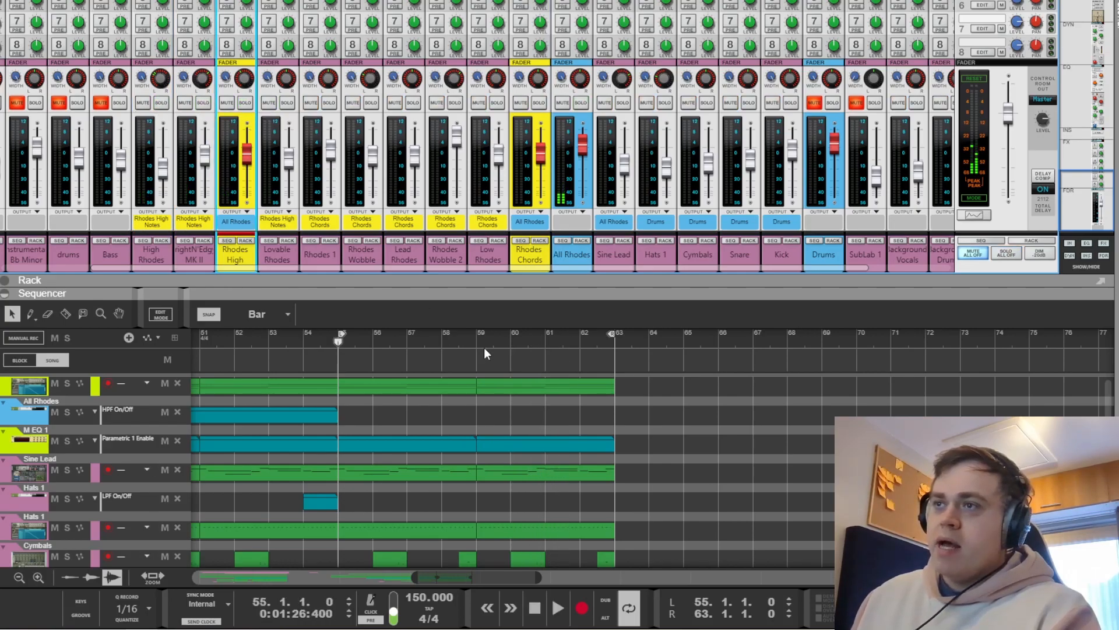
Unfold the All Rhodes channel in the rack and play the beat while examining its RC-20 Retro Color, ValhallaSupermassive and equalizer inserts
left_click(792, 462)
key("F6")
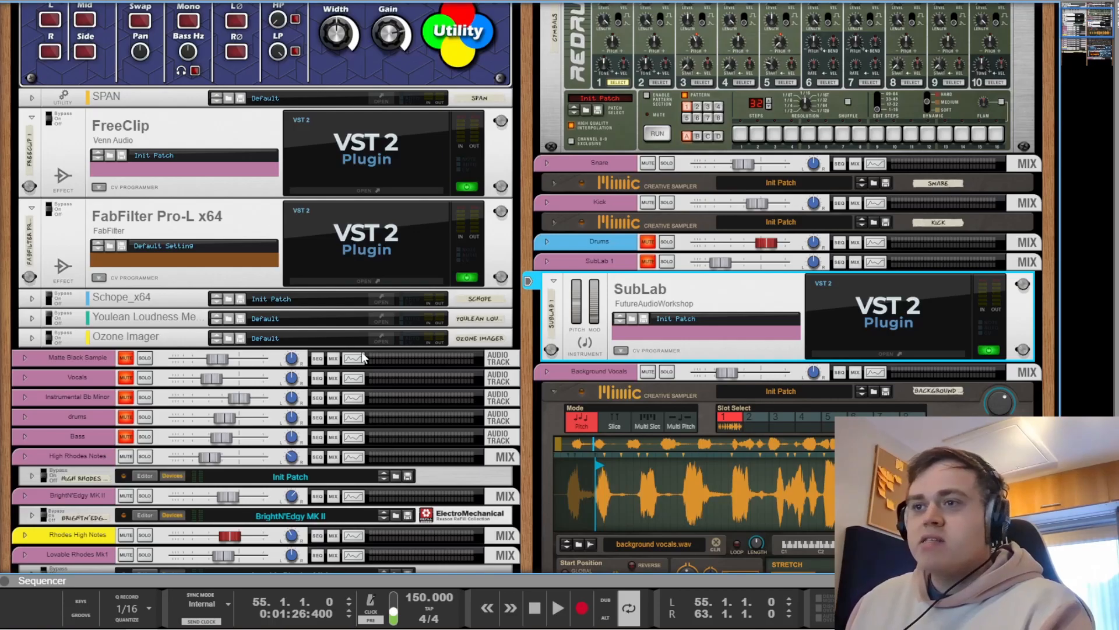
left_click(25, 225)
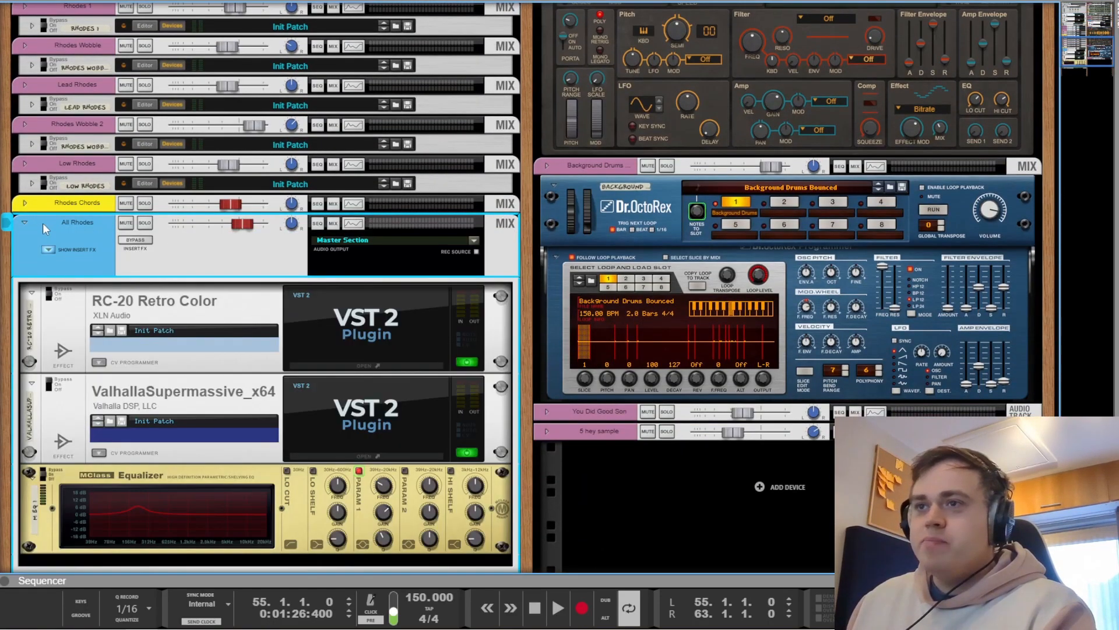
left_click(54, 297)
key("space")
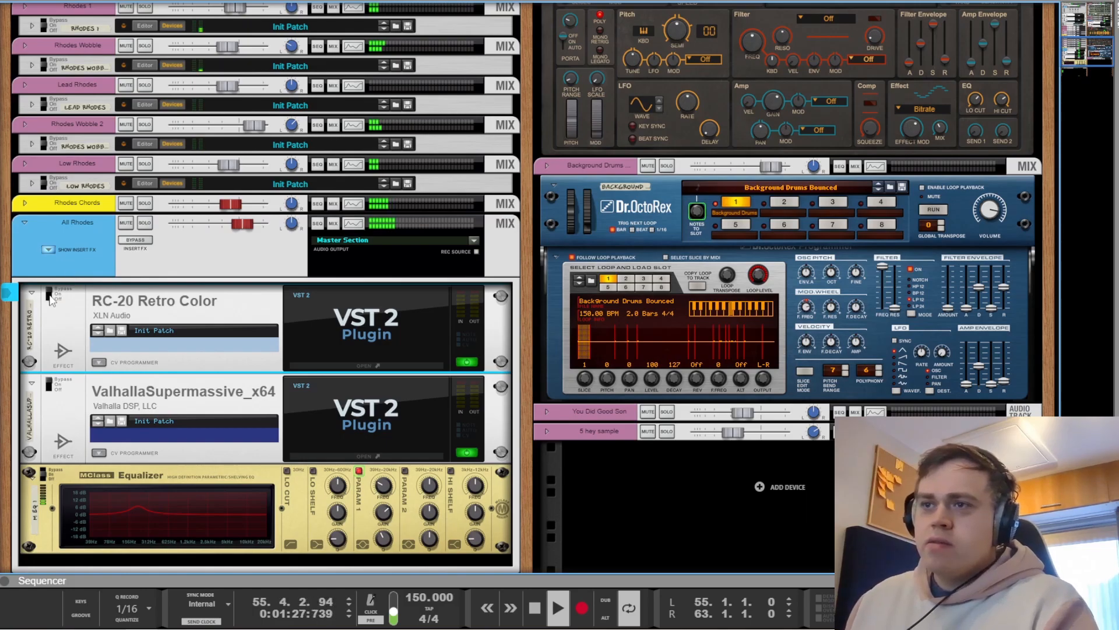
key("space")
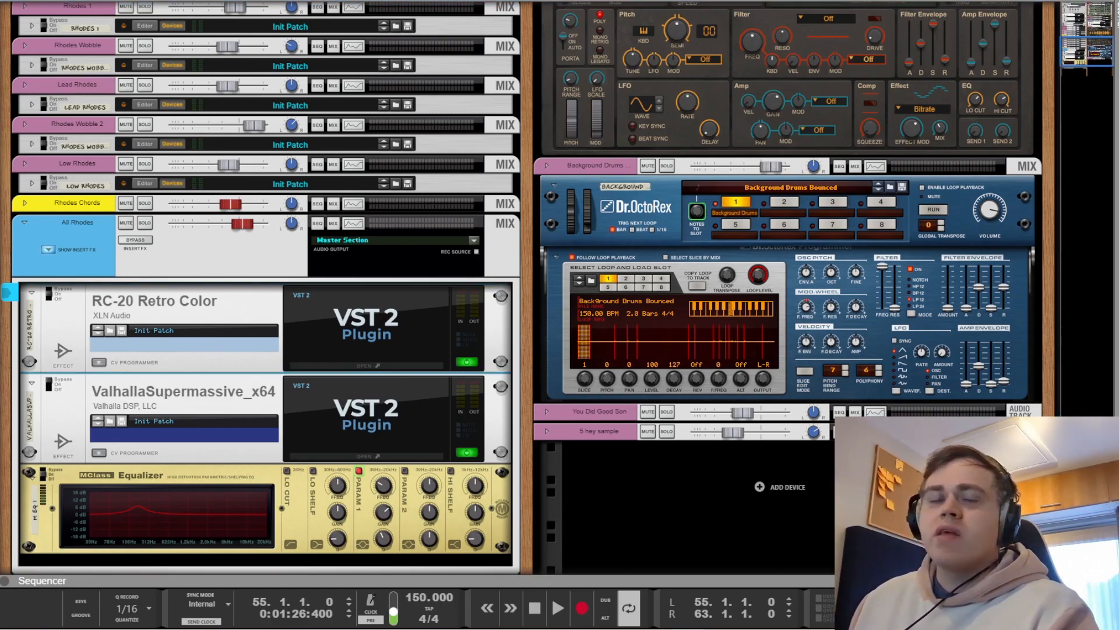
Return to the sequencer arrangement, examine the notes of the 1969 (MW) clip from bar 55, and close the clip
key("F5")
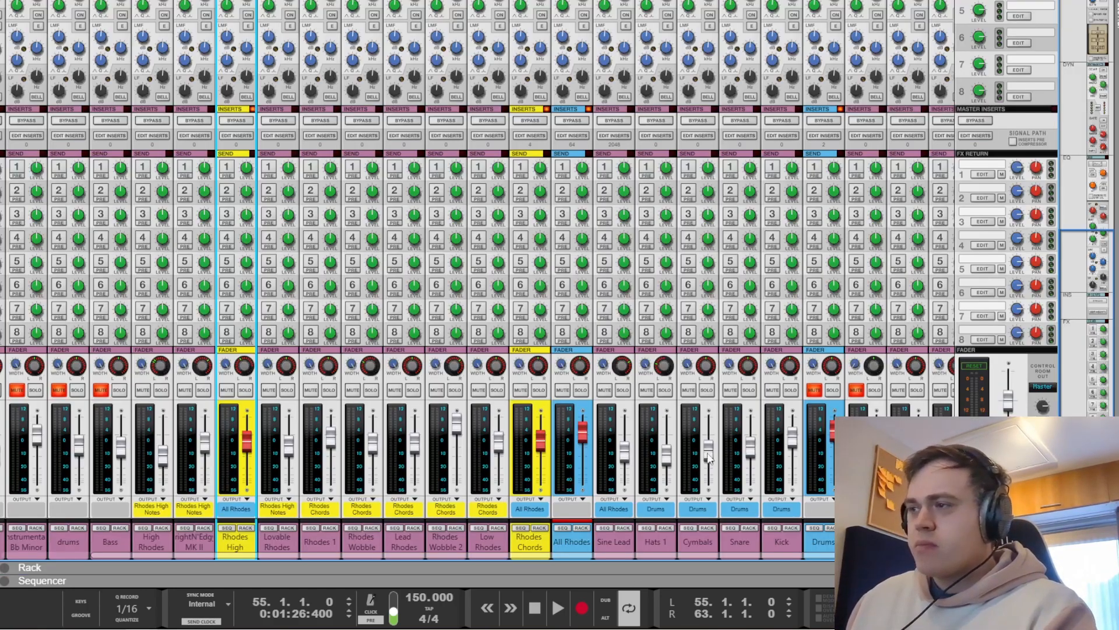
key("F6")
key("F7")
scroll(516, 281, "up", 5)
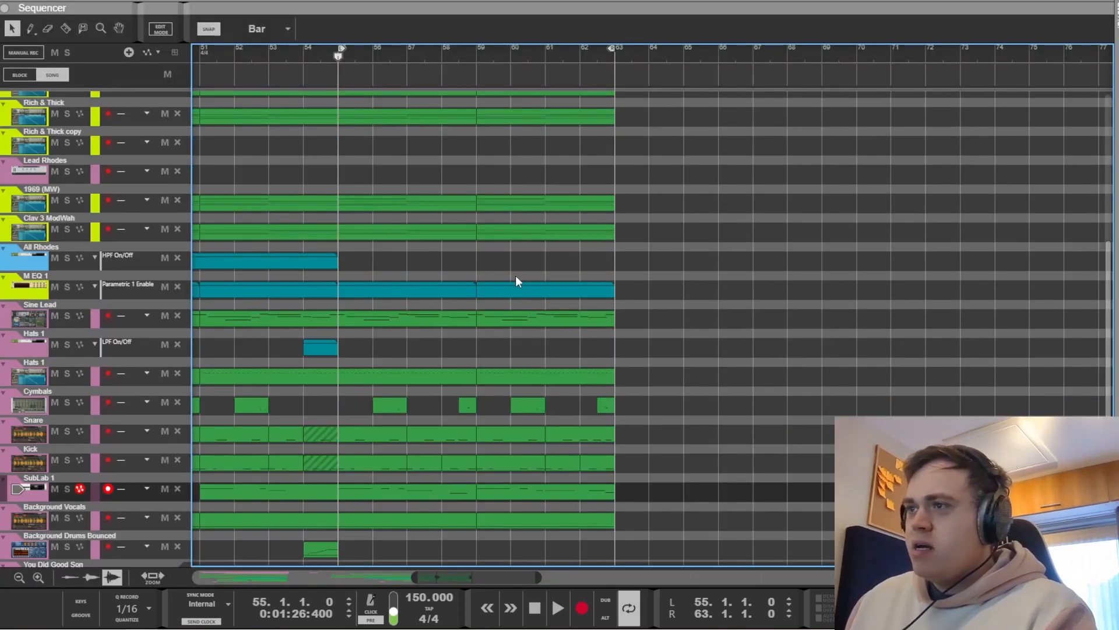
double_click(393, 203)
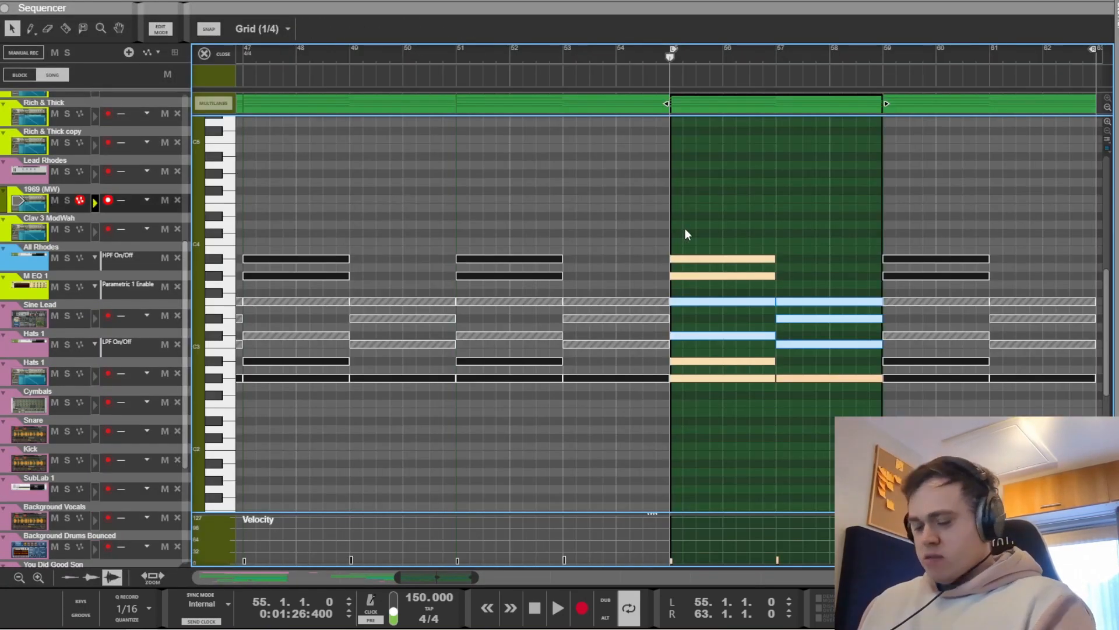
key("ctrl+e")
scroll(408, 262, "up", 5)
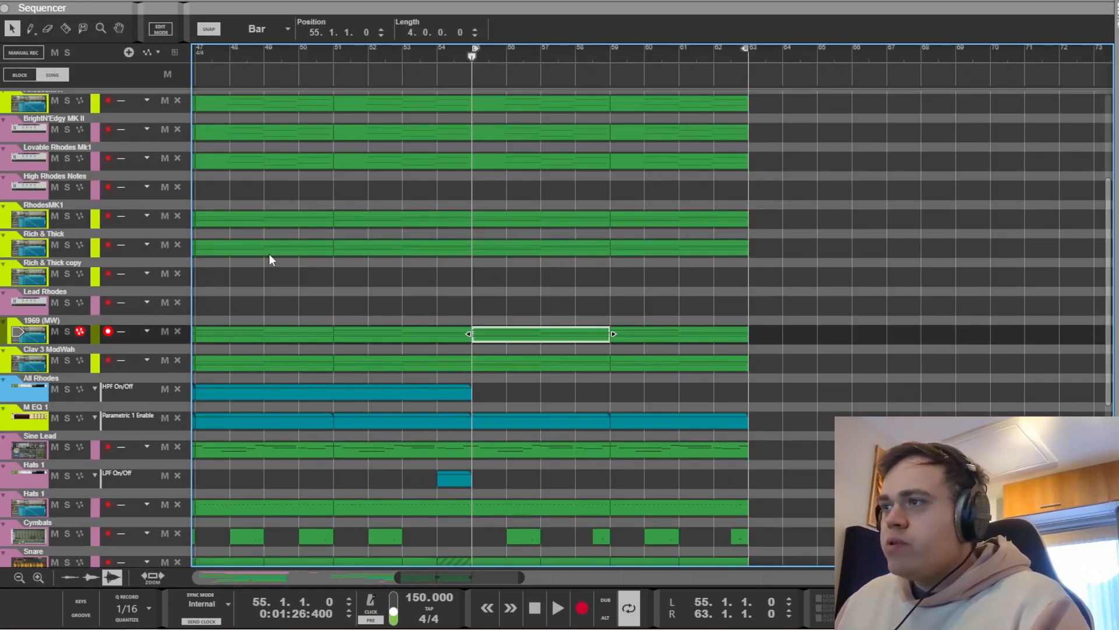
Examine the chord notes of the RhodesMK1 clip from bar 55 on the track below High Rhodes Notes, and close the clip
double_click(541, 223)
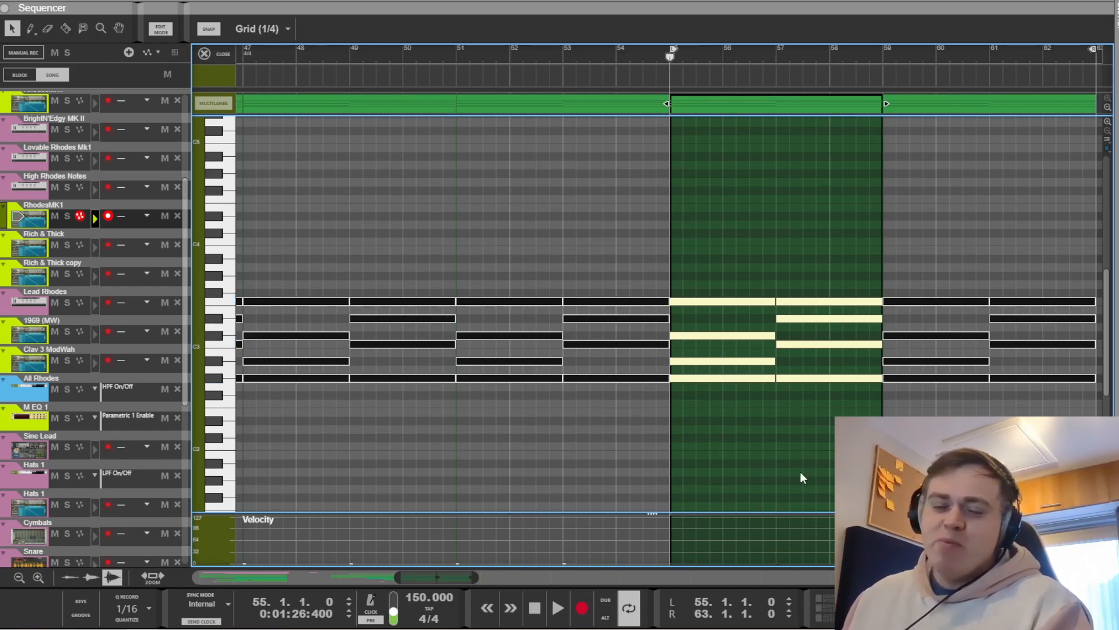
key("ctrl+e")
scroll(758, 358, "up", 3)
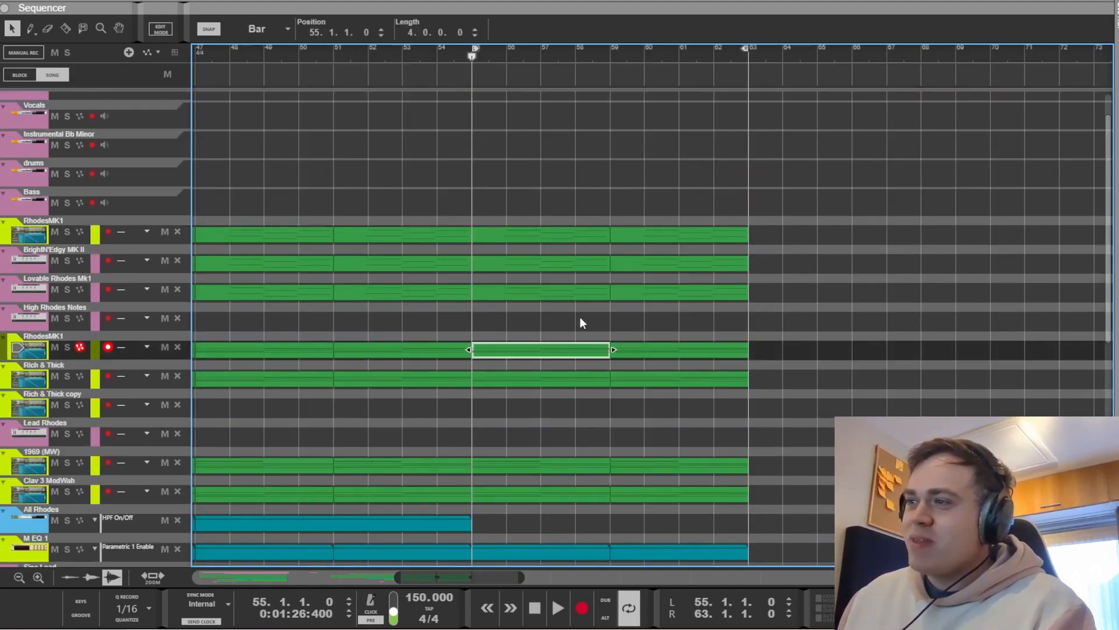
Play from bar 55 and examine the notes of the Lovable Rhodes Mk1 clip in the editor
key("F5")
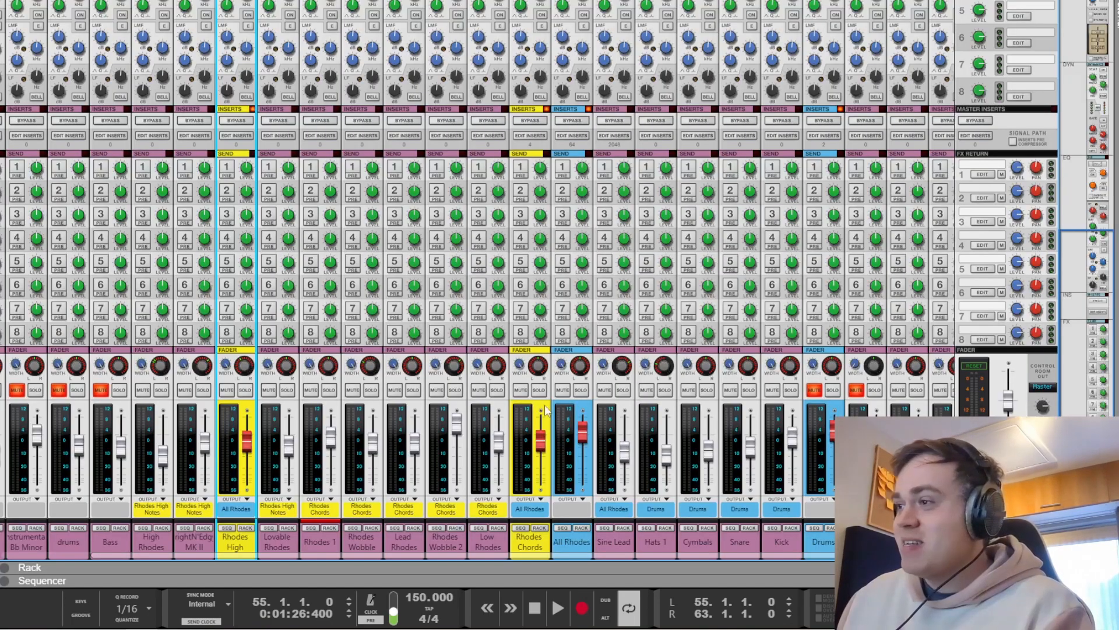
key("F7")
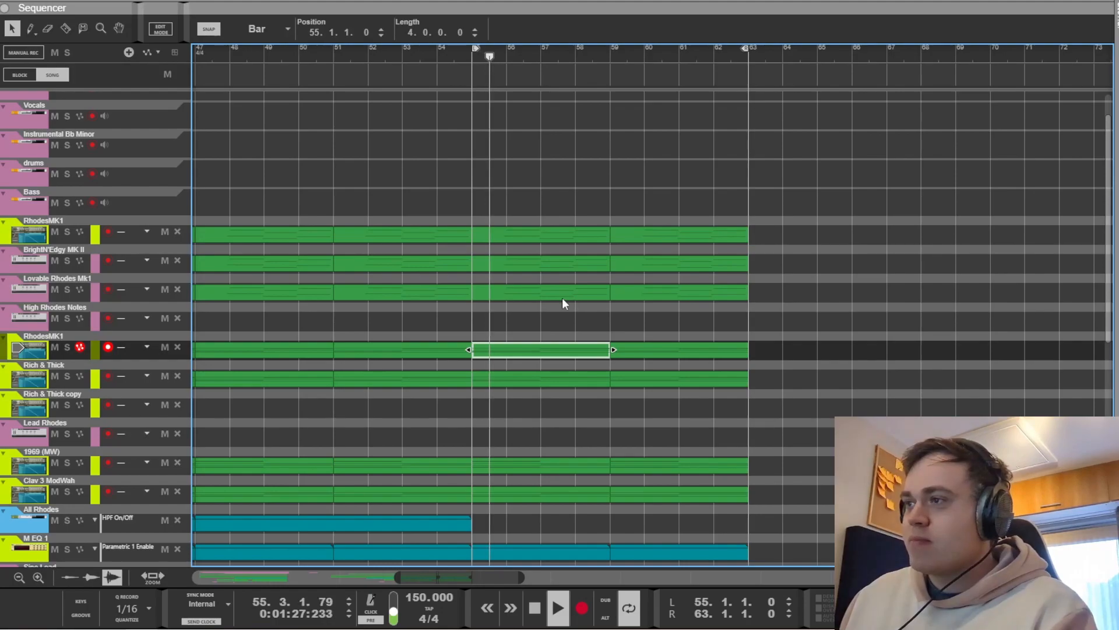
double_click(541, 295)
scroll(793, 439, "up", 3)
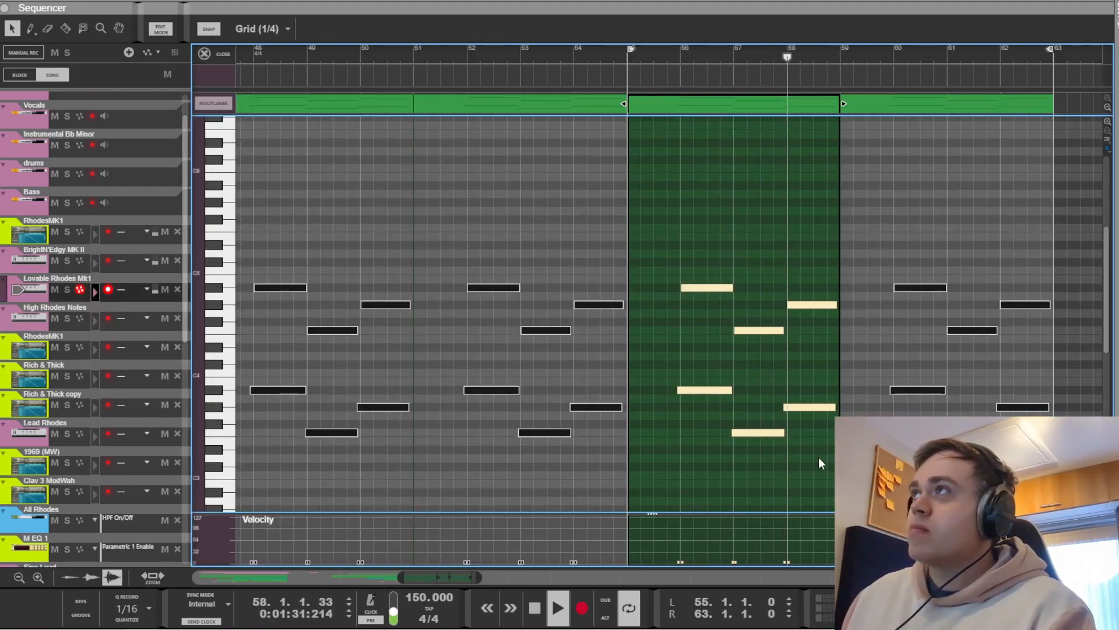
Examine the timing of the Lovable Rhodes Mk1 notes up close from bar 55 while playing the passage
key("space")
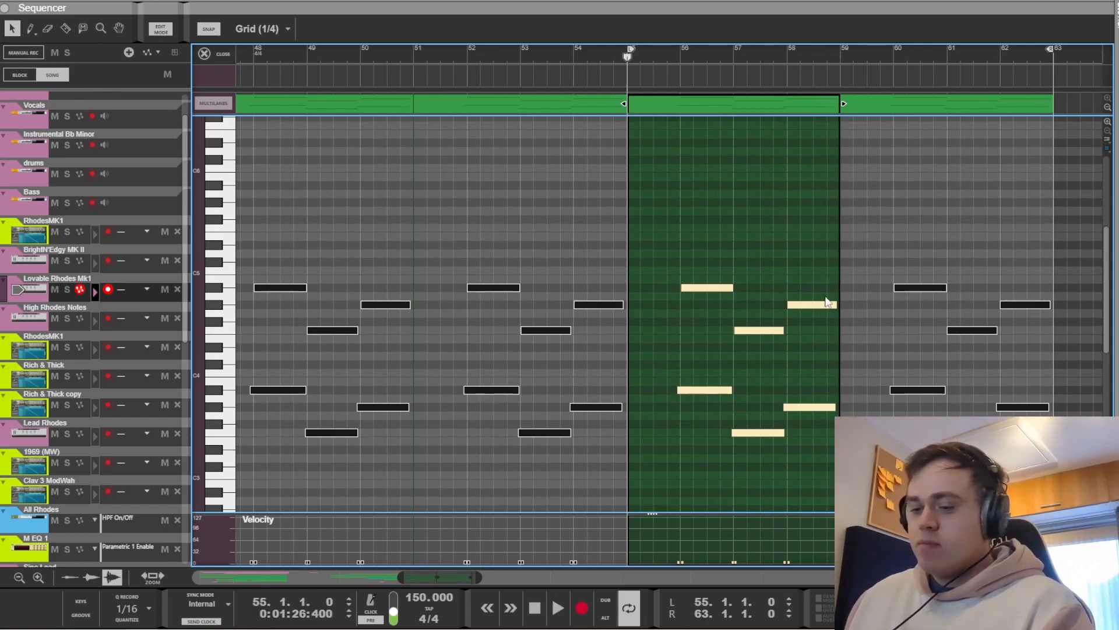
key("h")
key("h")
key("h")
key("h")
key("h")
key("h")
key("h")
key("h")
key("h")
key("h")
key("h")
key("h")
key("h")
key("h")
key("h")
left_click_drag(434, 578, 439, 577)
left_click(559, 62)
key("space")
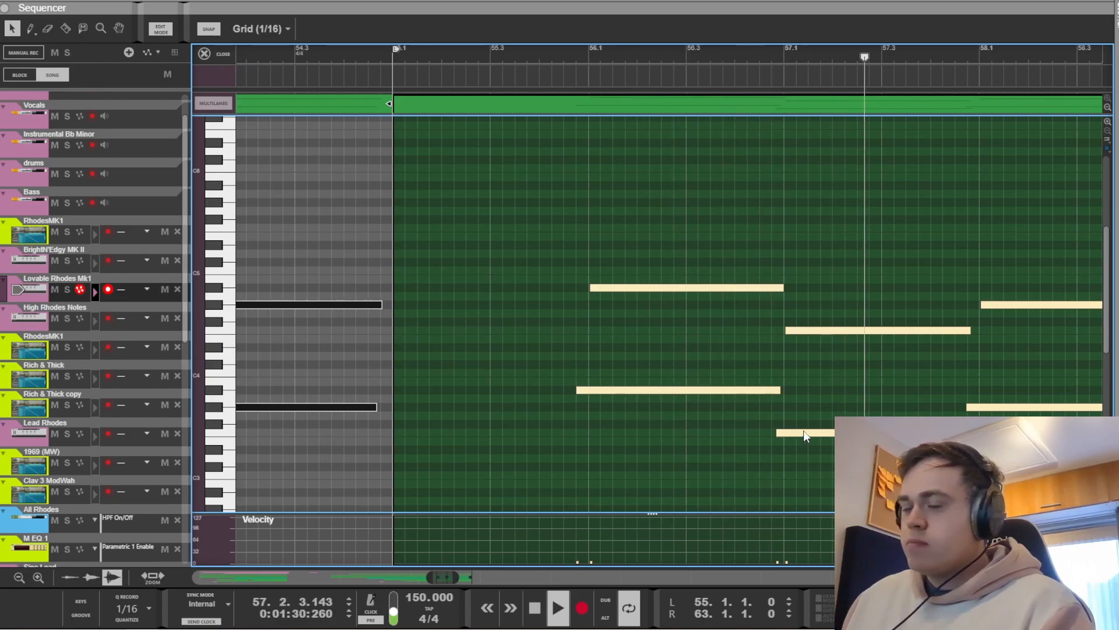
key("space")
Take the Rhodes High Notes bus out of solo in the mixer, and unmute the Drums and SubLab 1 channels during playback
key("F5")
left_click(245, 389)
key("space")
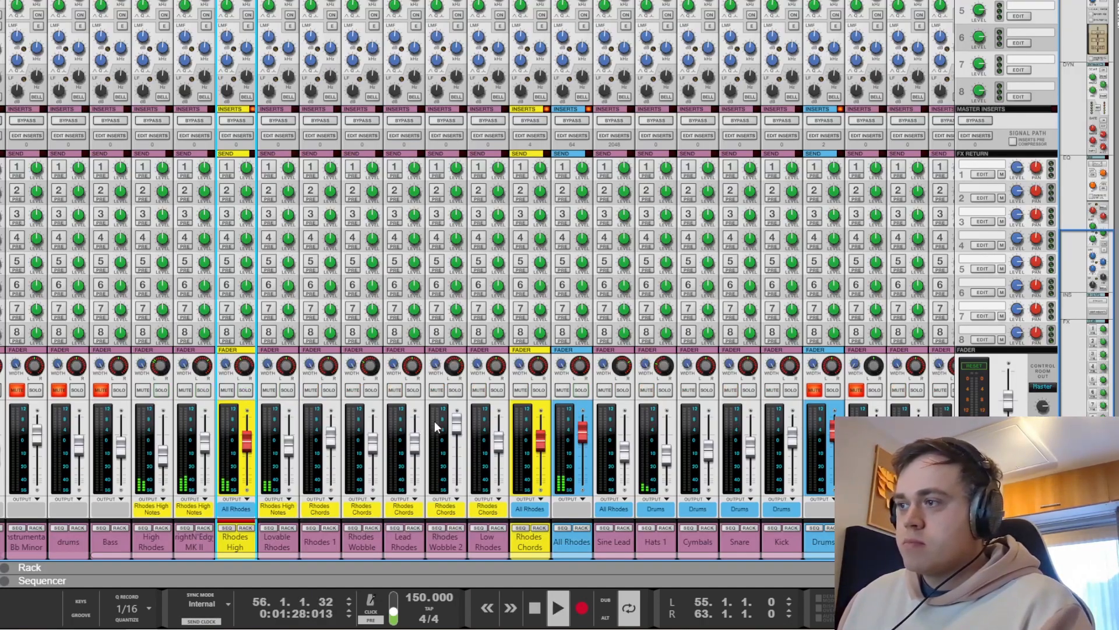
left_click(814, 389)
left_click(856, 390)
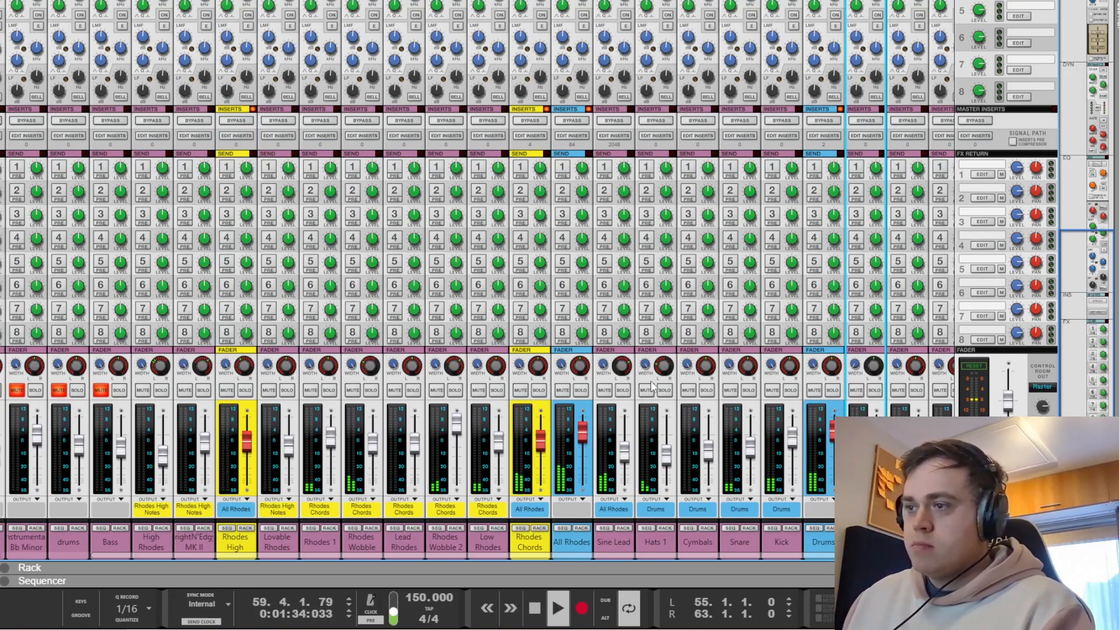
Solo the Background Vocals channel in the mixer while the beat plays
key("F6")
scroll(681, 397, "up", 3)
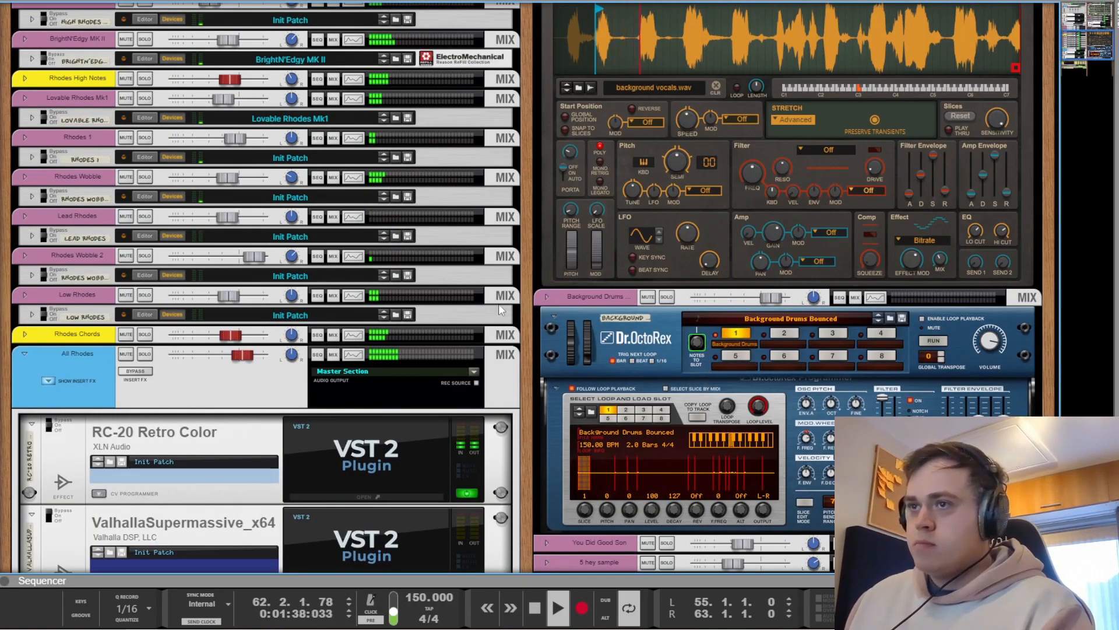
key("F7")
key("F5")
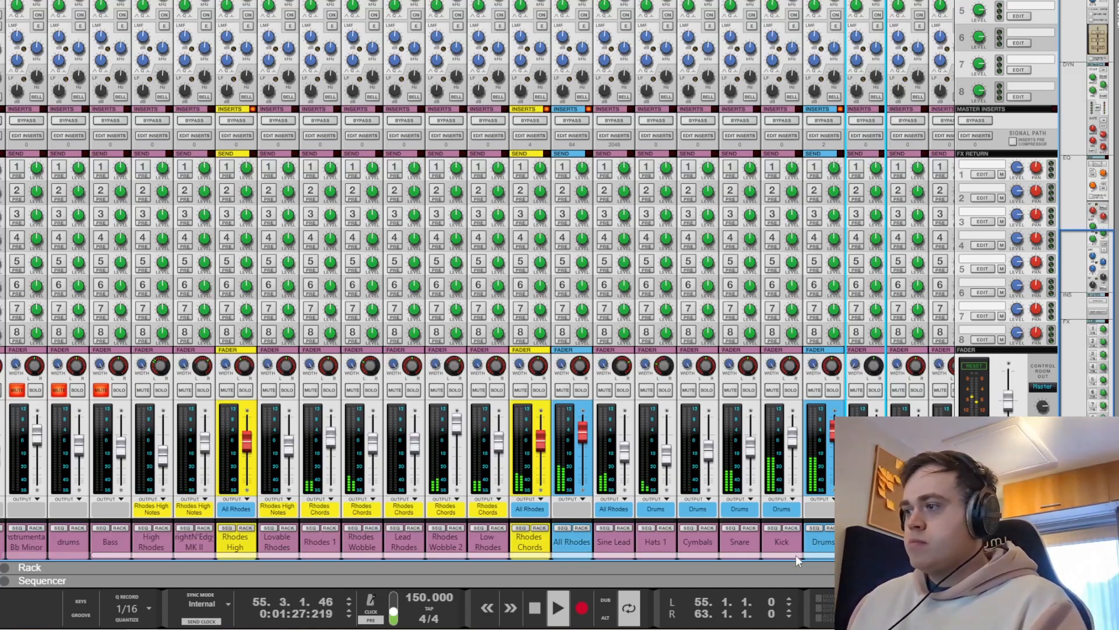
left_click_drag(796, 556, 877, 556)
left_click(816, 391)
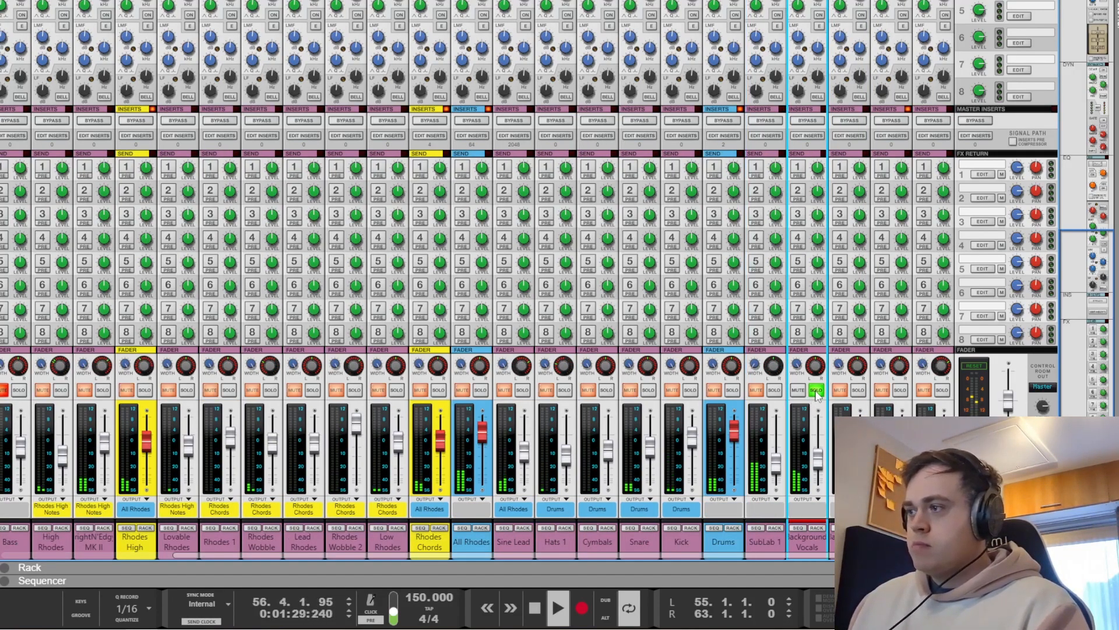
Examine the Mimic sampler holding background vocals.wav on the Background Vocals channel in the rack
key("F6")
scroll(534, 352, "up", 5)
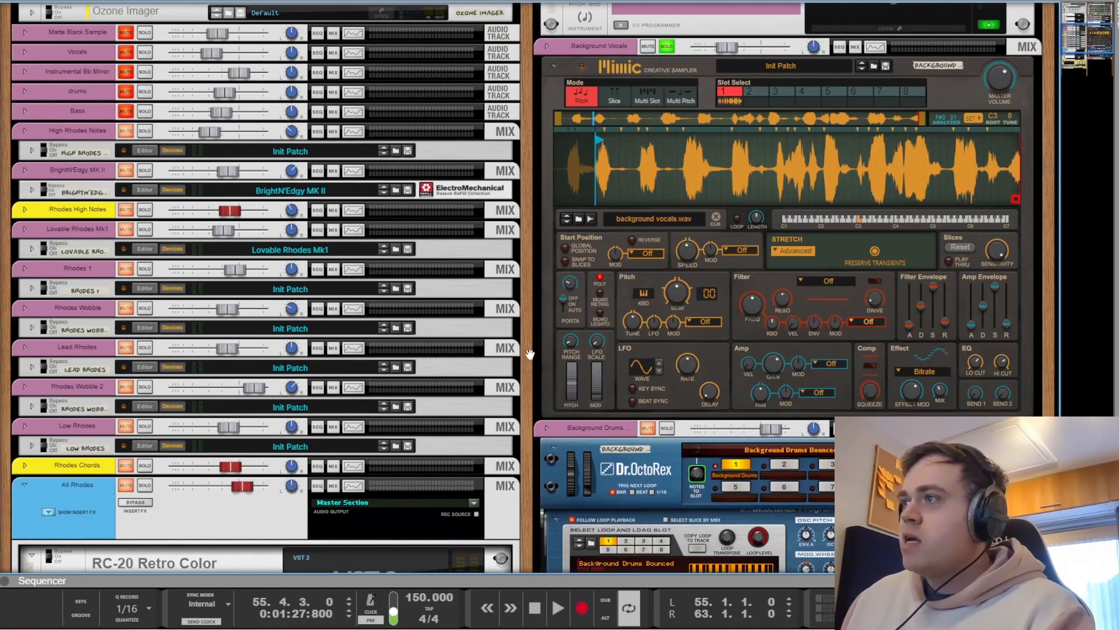
left_click(868, 305)
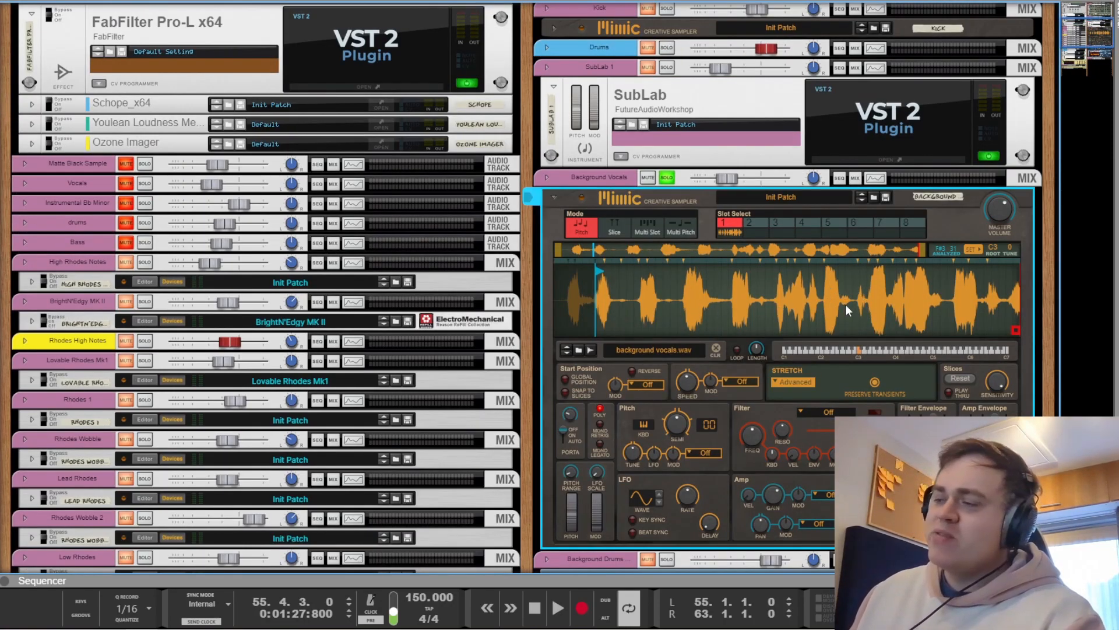
scroll(846, 304, "down", 1)
scroll(841, 305, "up", 1)
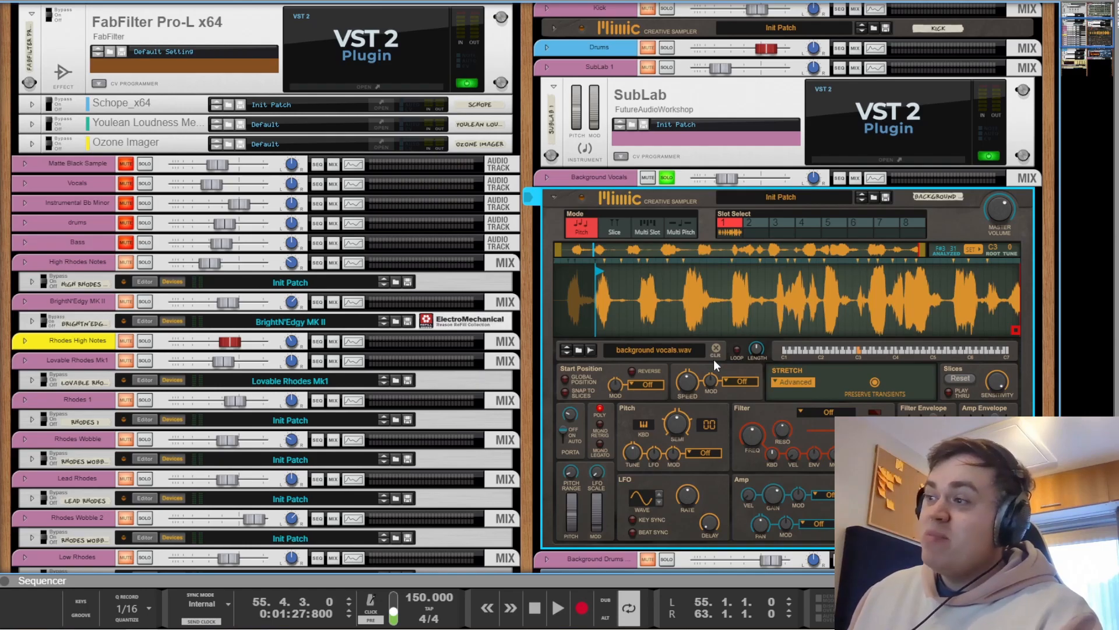
Close the StemRoller window and play the soloed background vocals
mouse_move(689, 386)
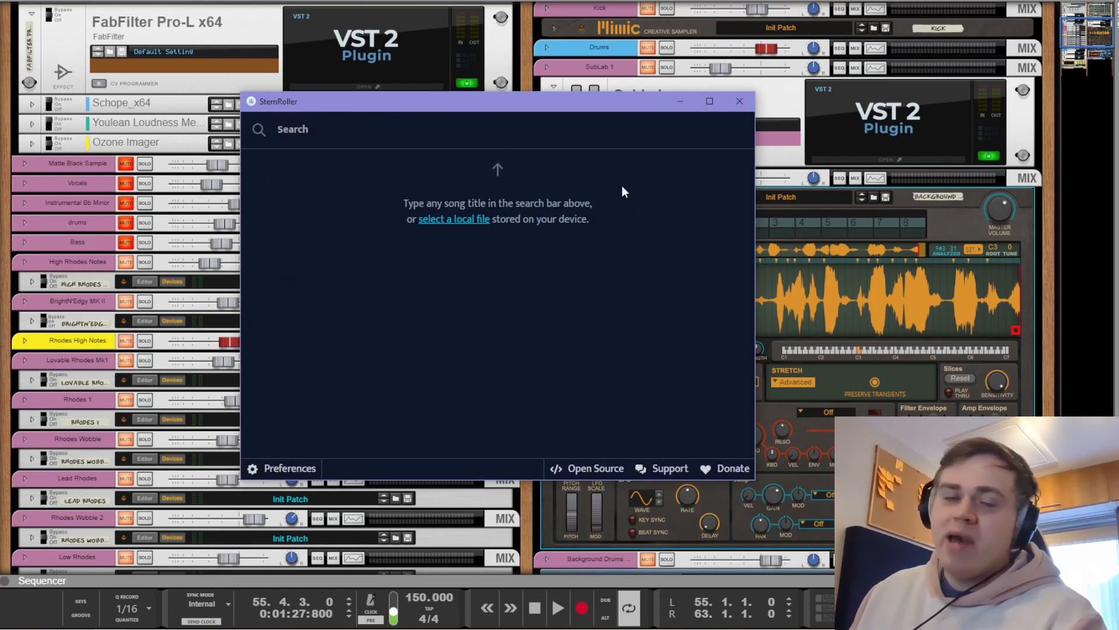
left_click(739, 100)
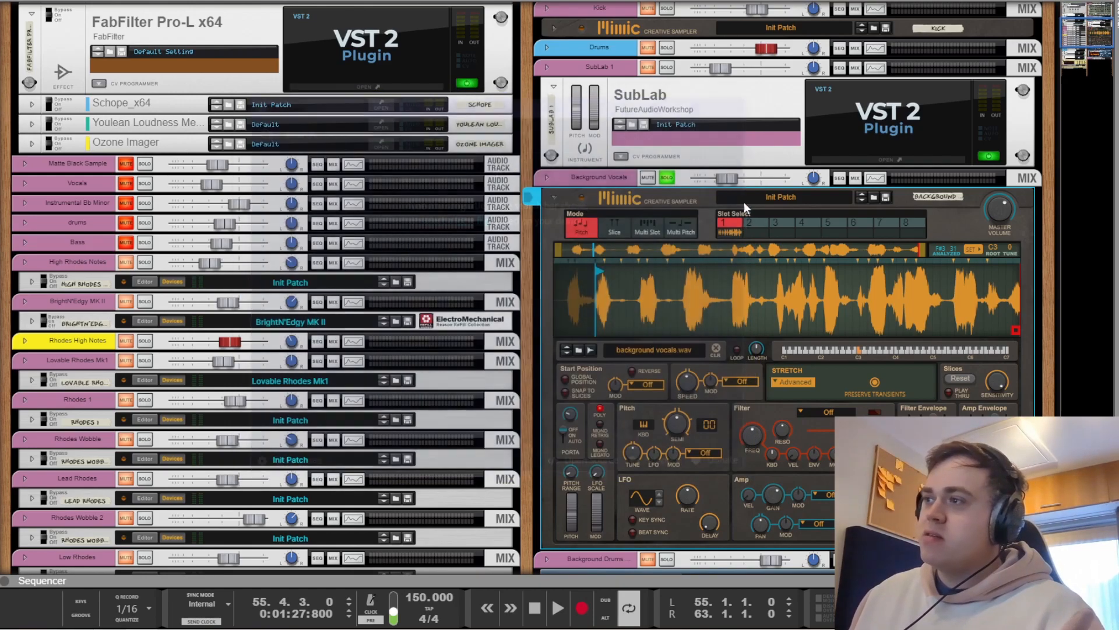
key("space")
key("space")
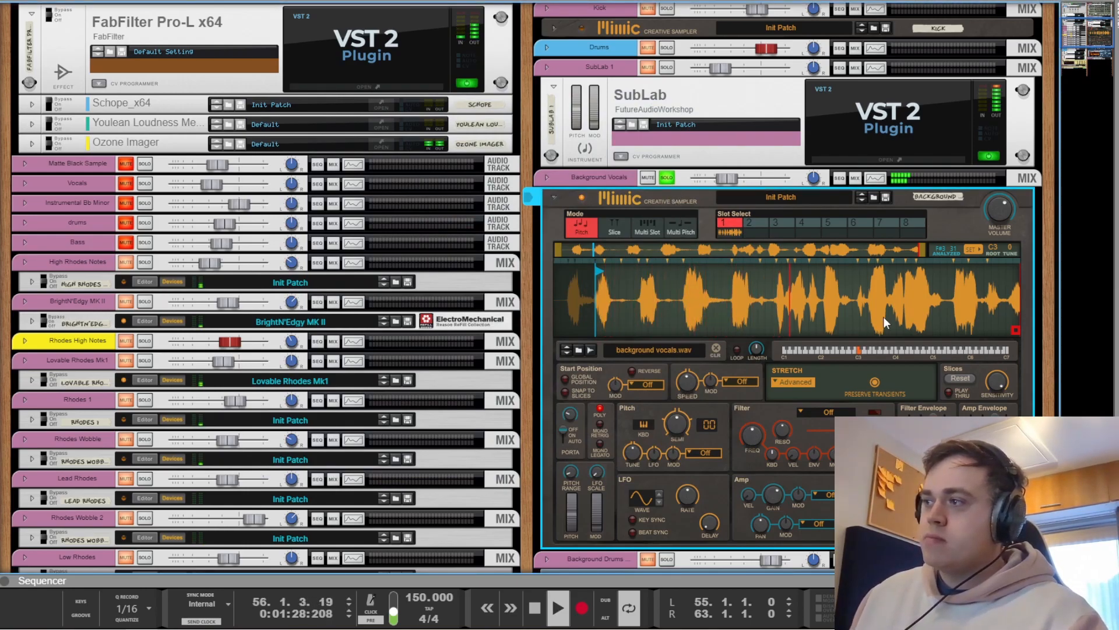
Compare the full mix with the soloed Background Vocals channel, and replay the soloed sample from bar 55
left_click(667, 178)
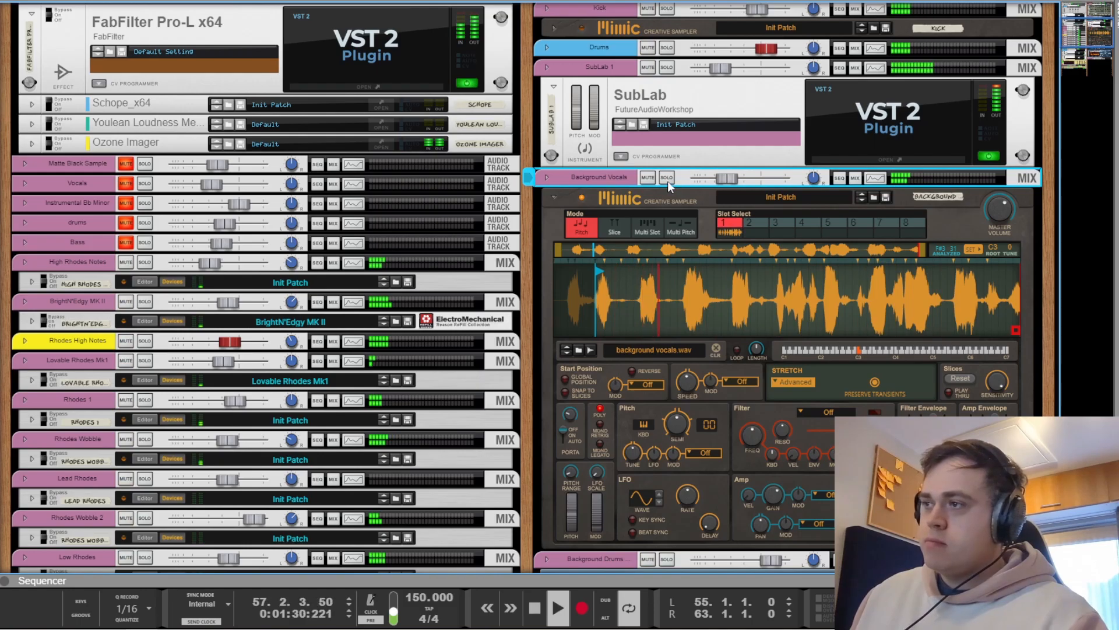
left_click(666, 177)
key("space")
left_click(933, 461)
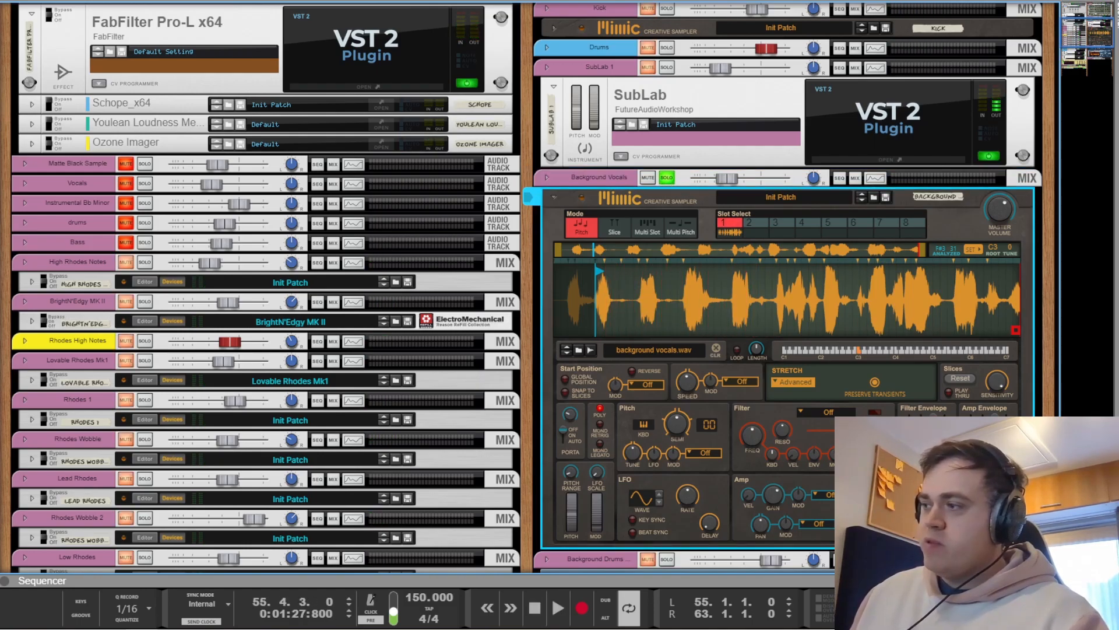
key("space")
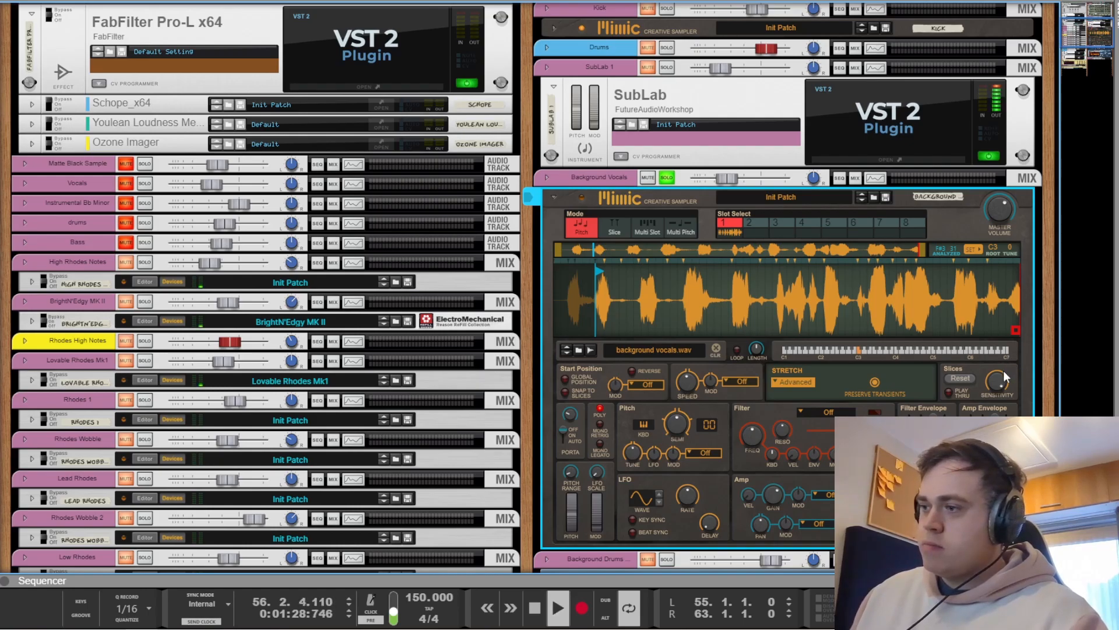
key("KP_1")
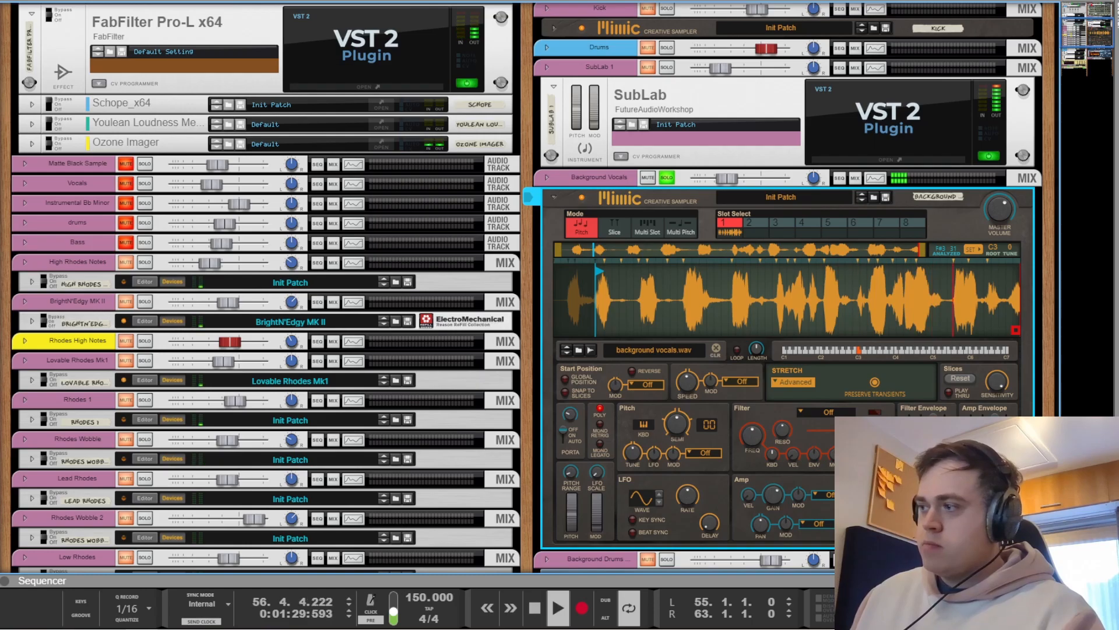
key("space")
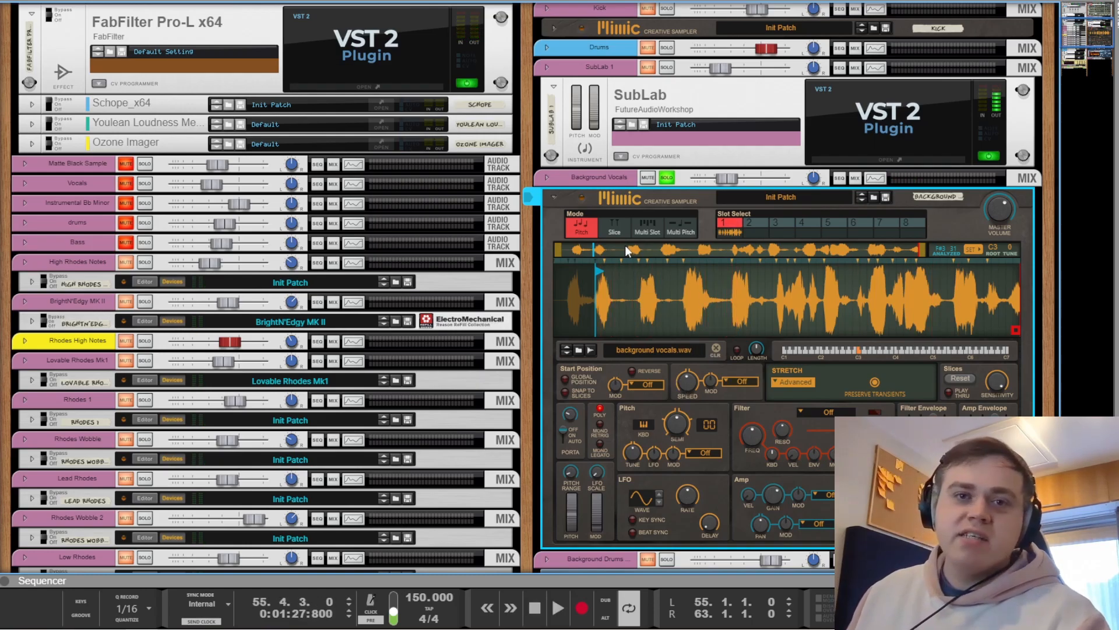
Take the Background Vocals channel out of solo and play the full beat from bar 55
left_click(666, 178)
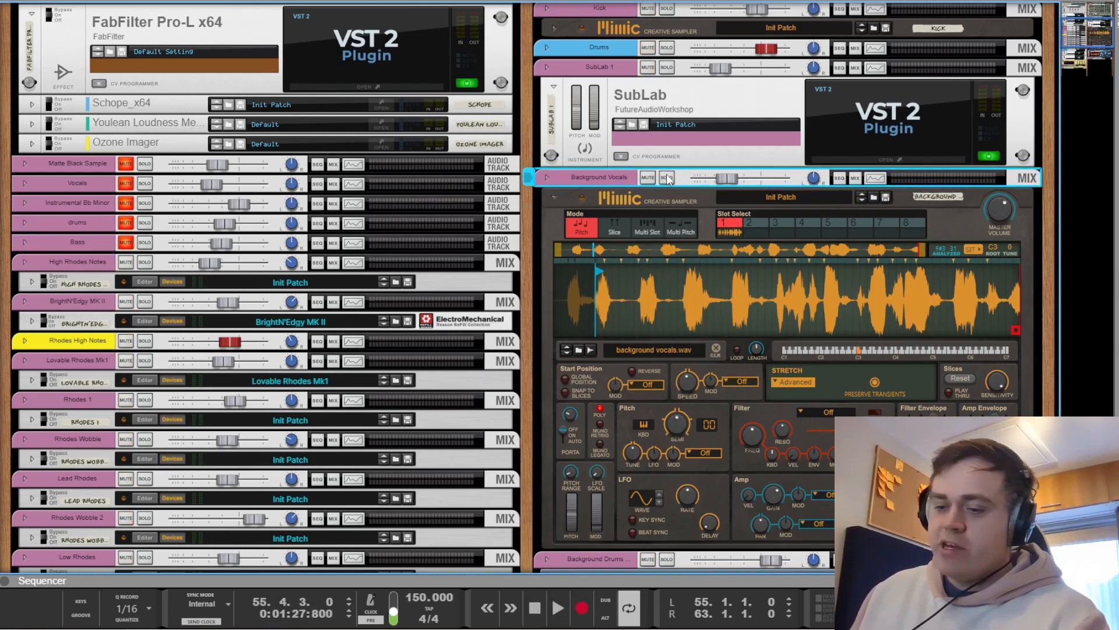
key("space")
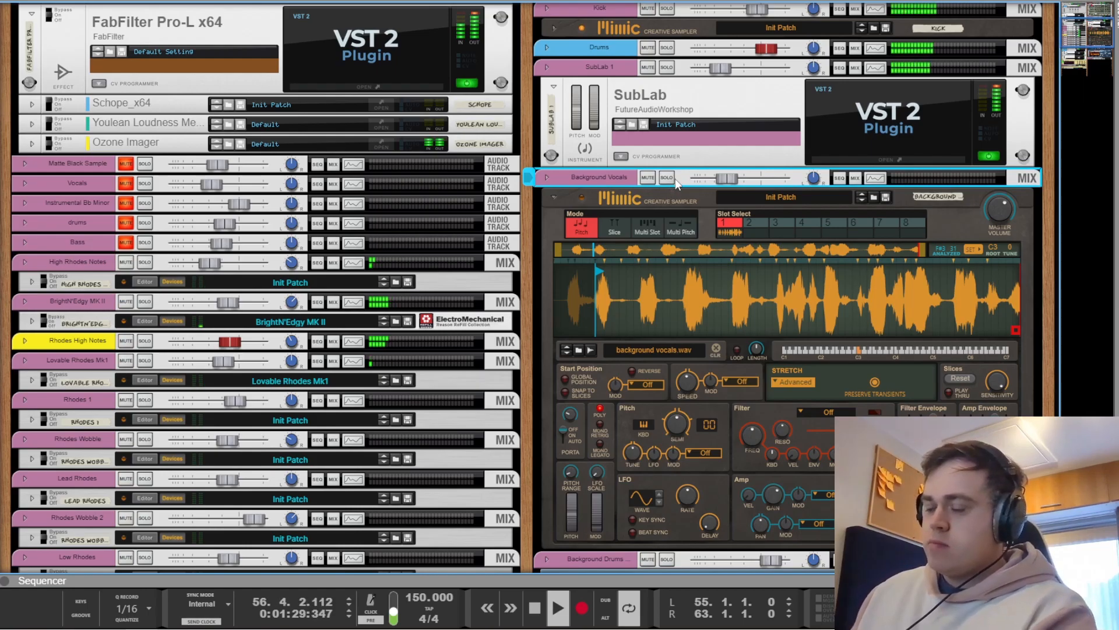
key("KP_1")
Return to the sequencer, close the Lovable Rhodes Mk1 clip, and review the arrangement's tracks up to bar 63 during playback
key("F7")
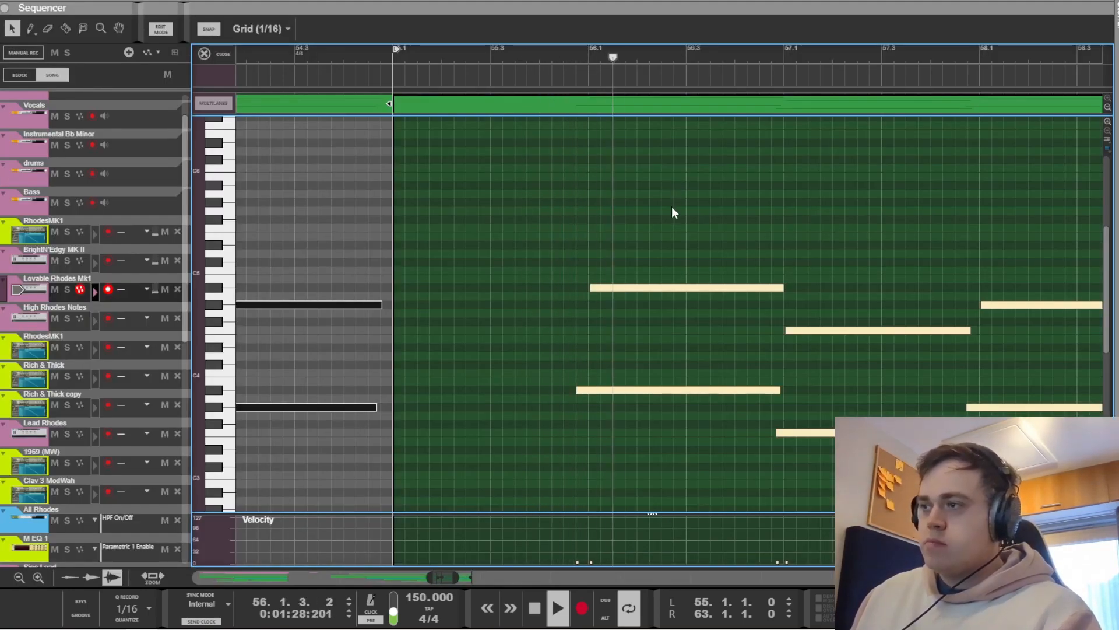
key("Escape")
left_click(691, 313)
scroll(533, 408, "down", 5)
left_click_drag(493, 577, 460, 574)
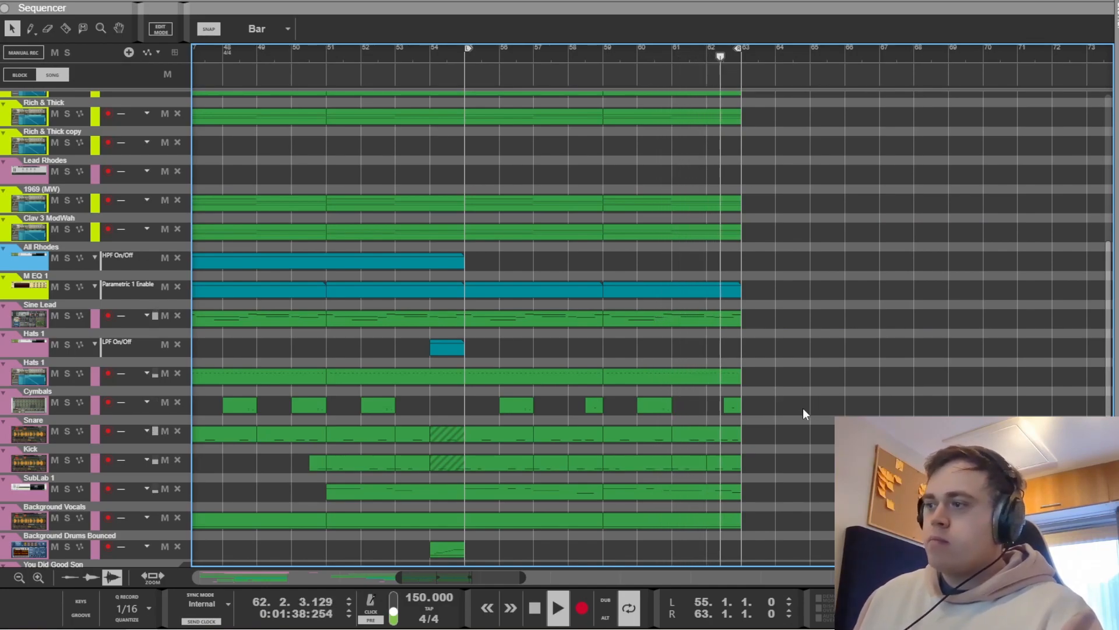
scroll(795, 398, "down", 3)
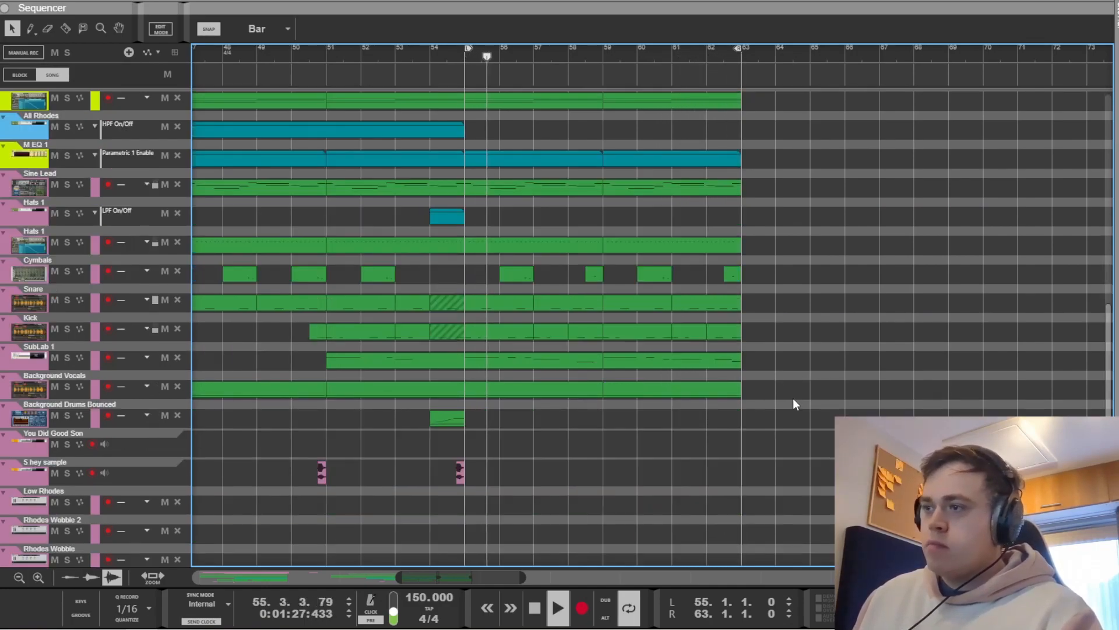
scroll(788, 399, "up", 2)
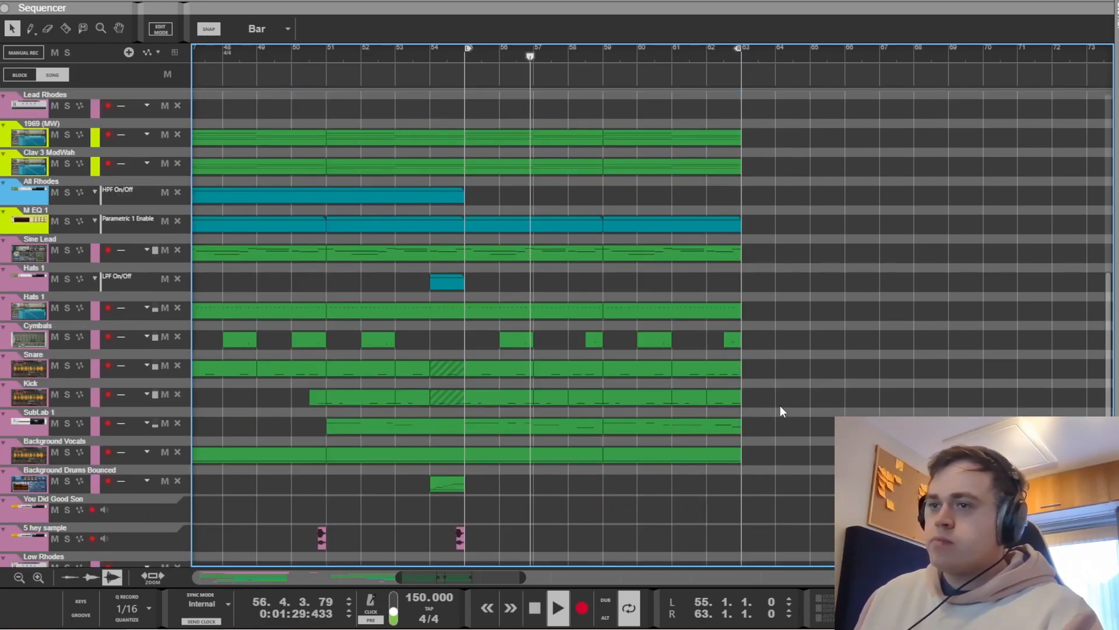
key("space")
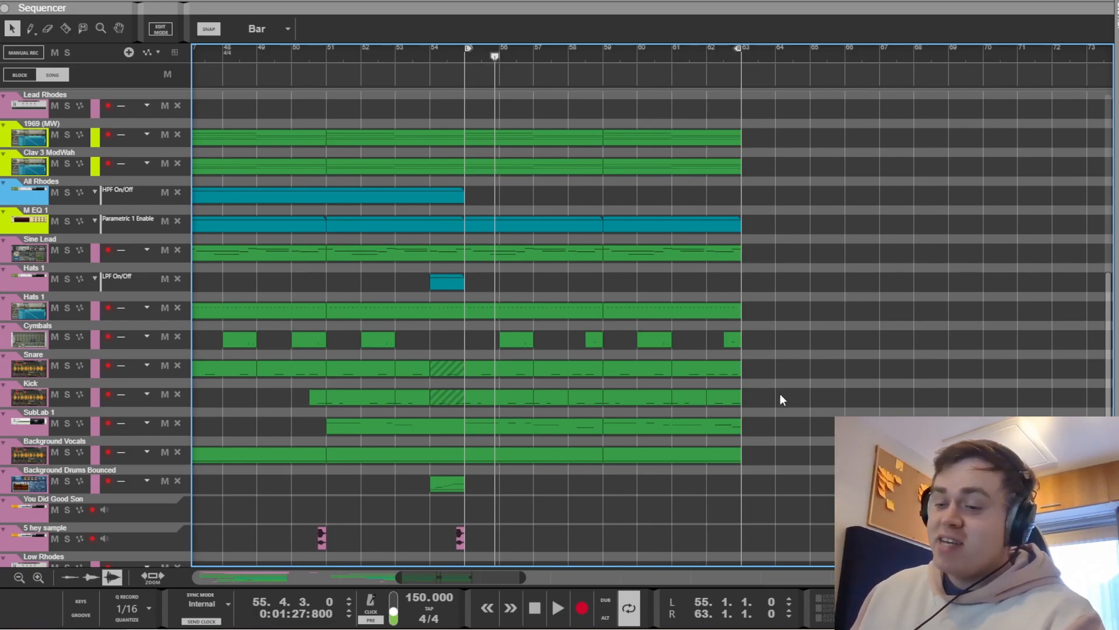
key("F5")
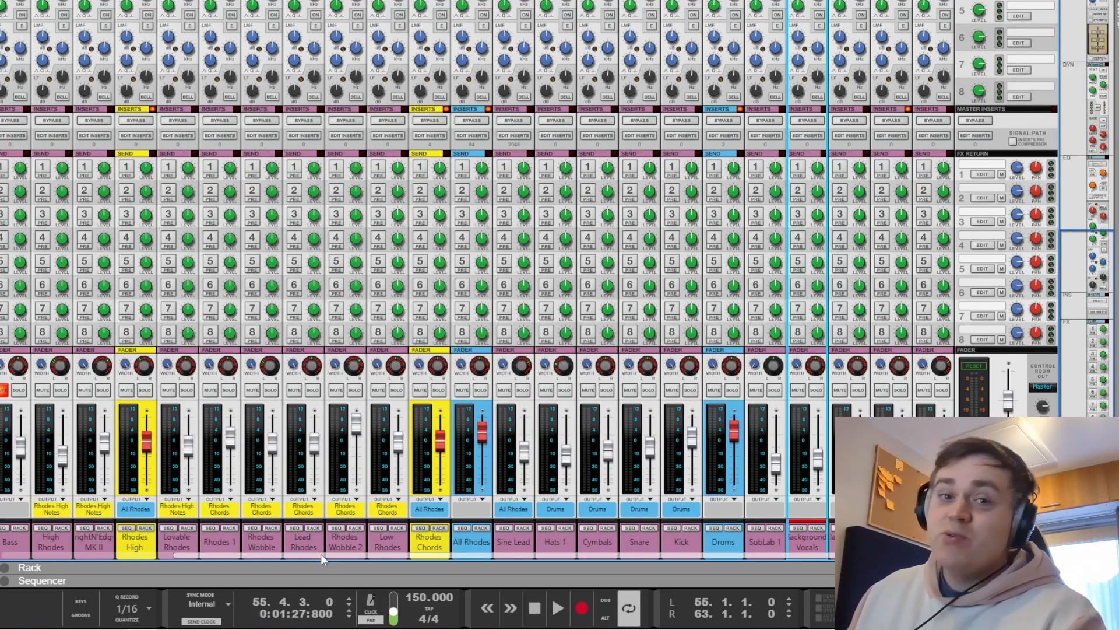
left_click_drag(321, 554, 247, 561)
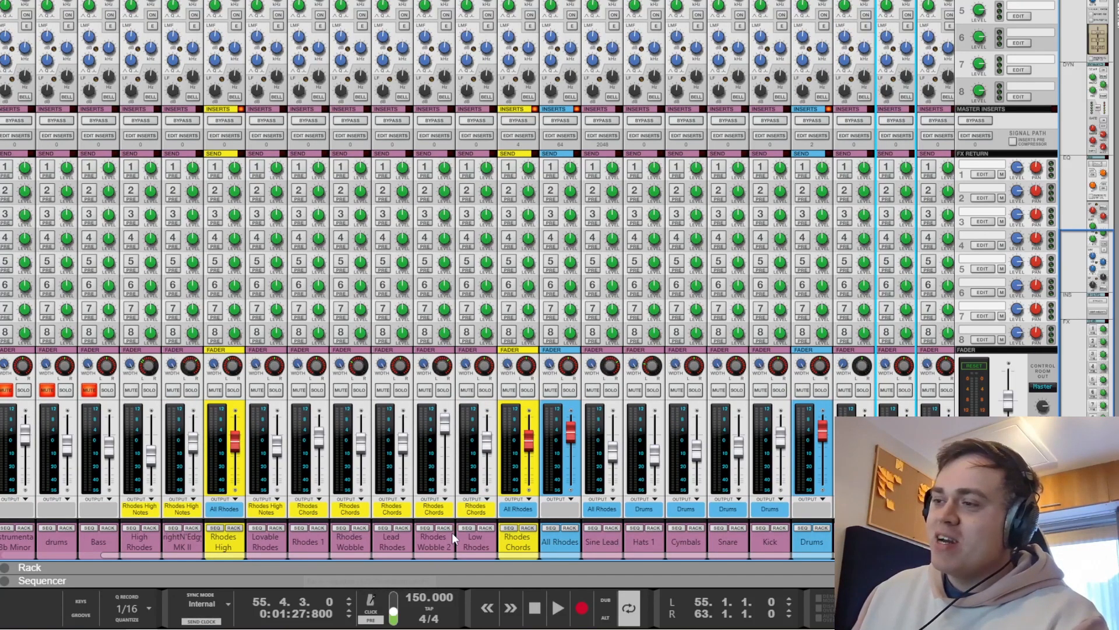
left_click(280, 389)
left_click(315, 391)
left_click(276, 390)
left_click(319, 393)
Fold the Background Vocals Mimic, the Background Drums Dr. OctoRex and the SubLab device in the rack
key("F6")
scroll(407, 416, "up", 5)
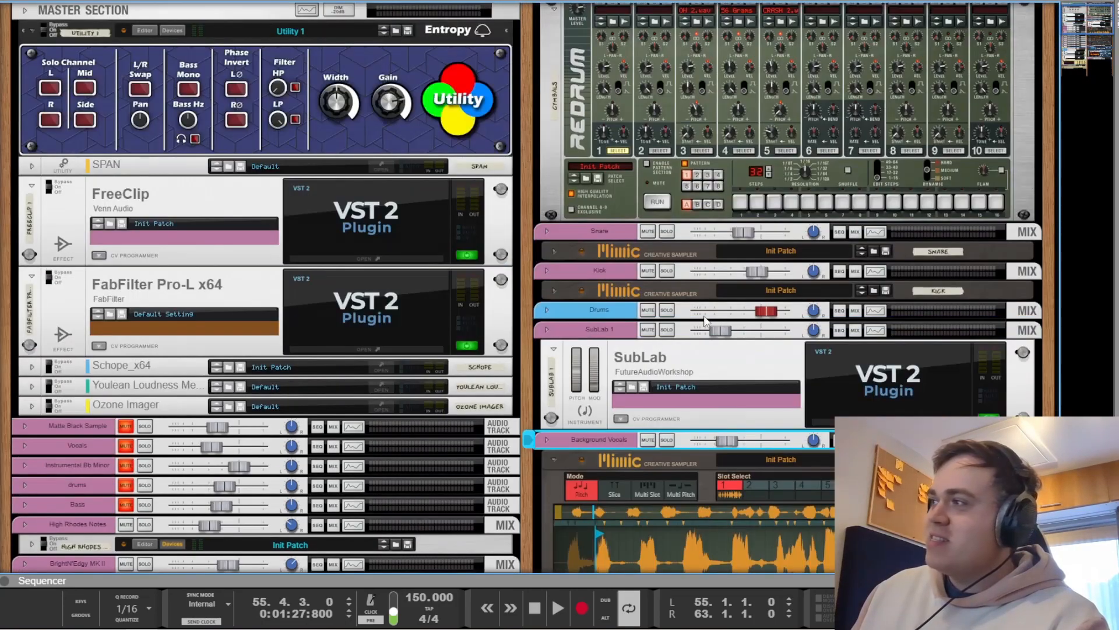
scroll(707, 315, "down", 2)
left_click(553, 394)
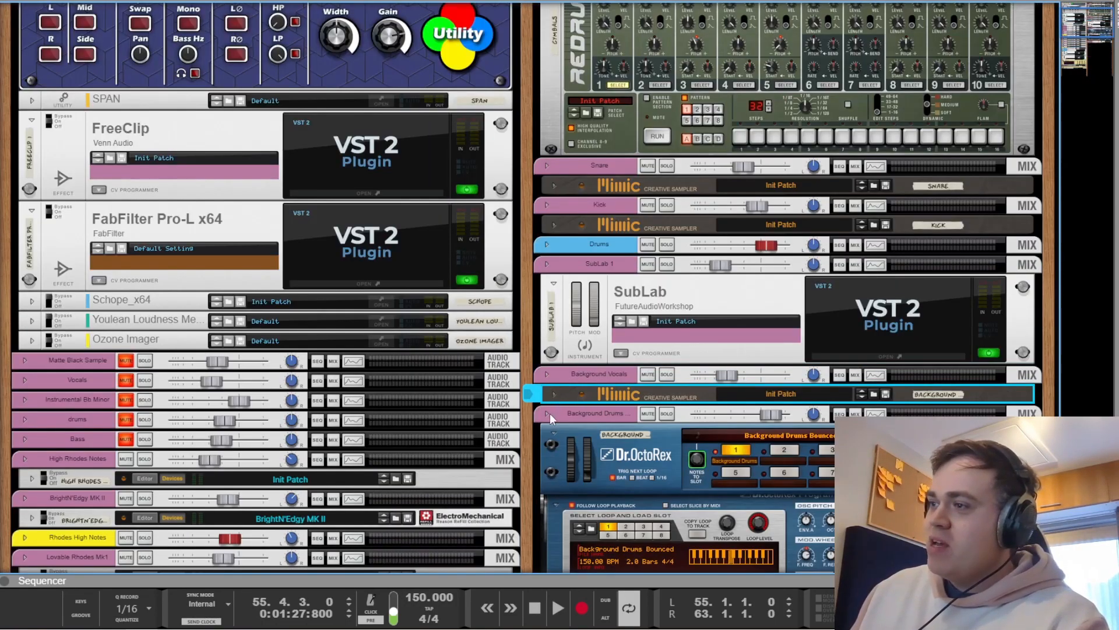
left_click(551, 431)
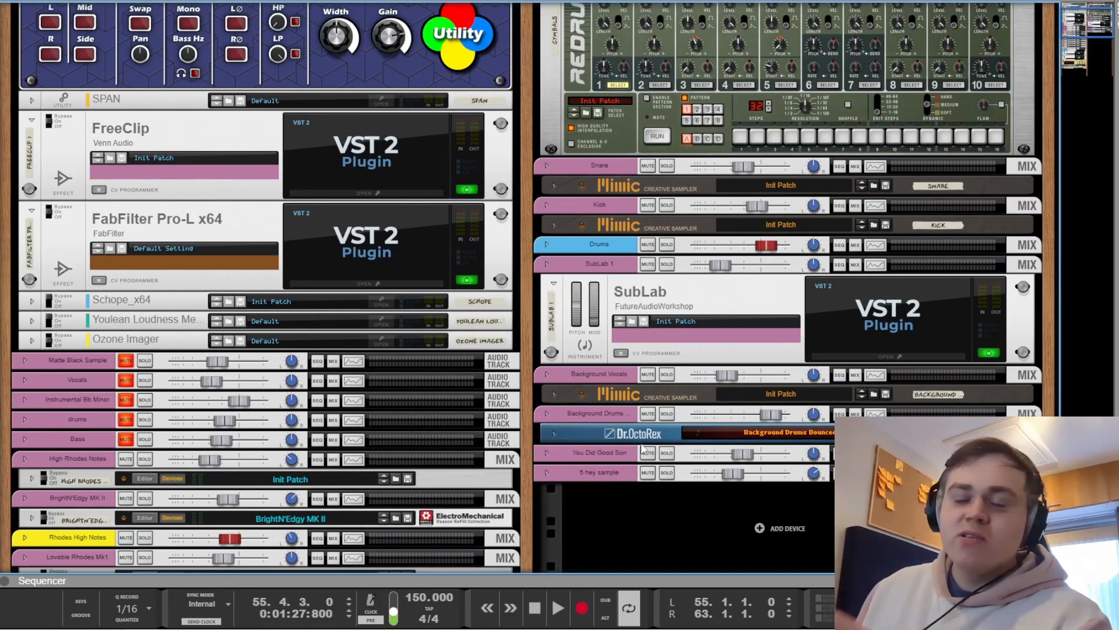
scroll(666, 389, "up", 3)
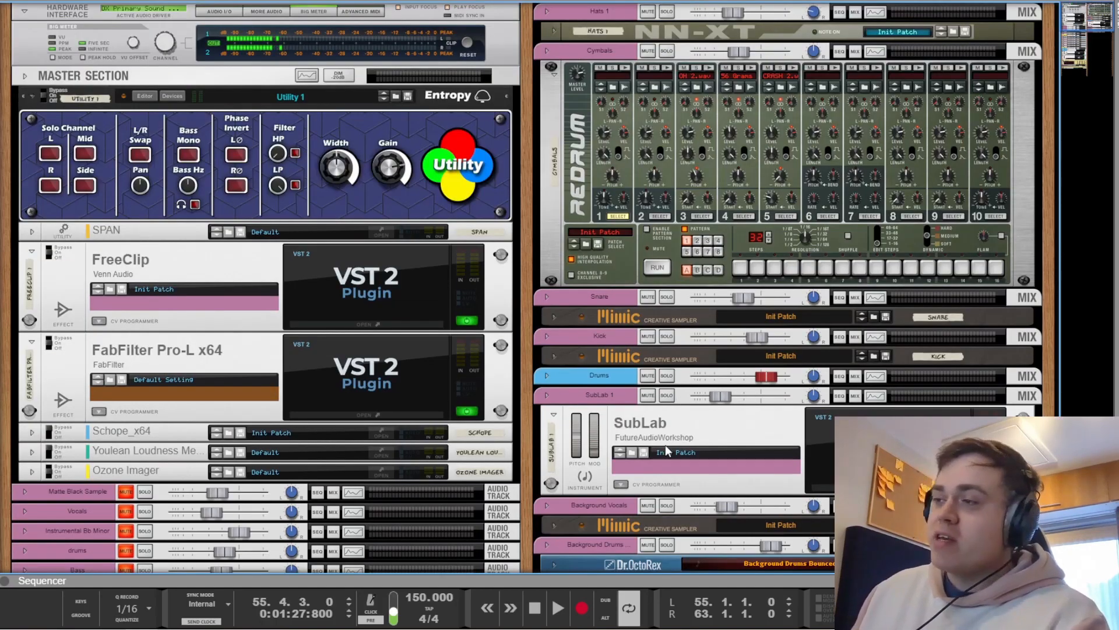
left_click(554, 415)
left_click(612, 564)
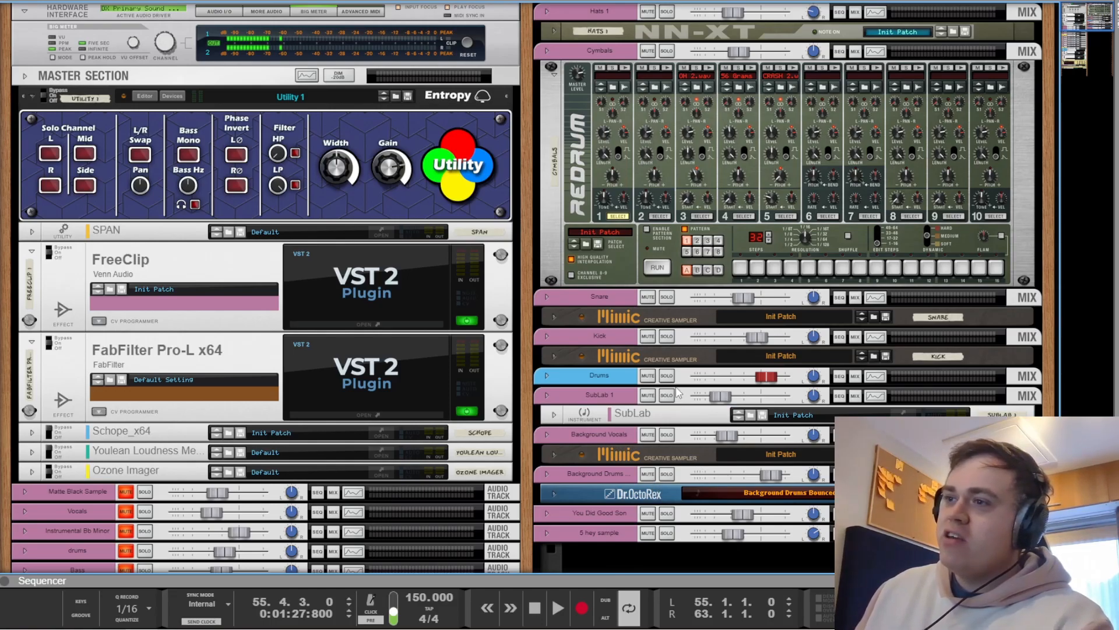
Solo the Rhodes Chords bus in the mixer and play it from bar 55
scroll(435, 370, "down", 9)
key("F5")
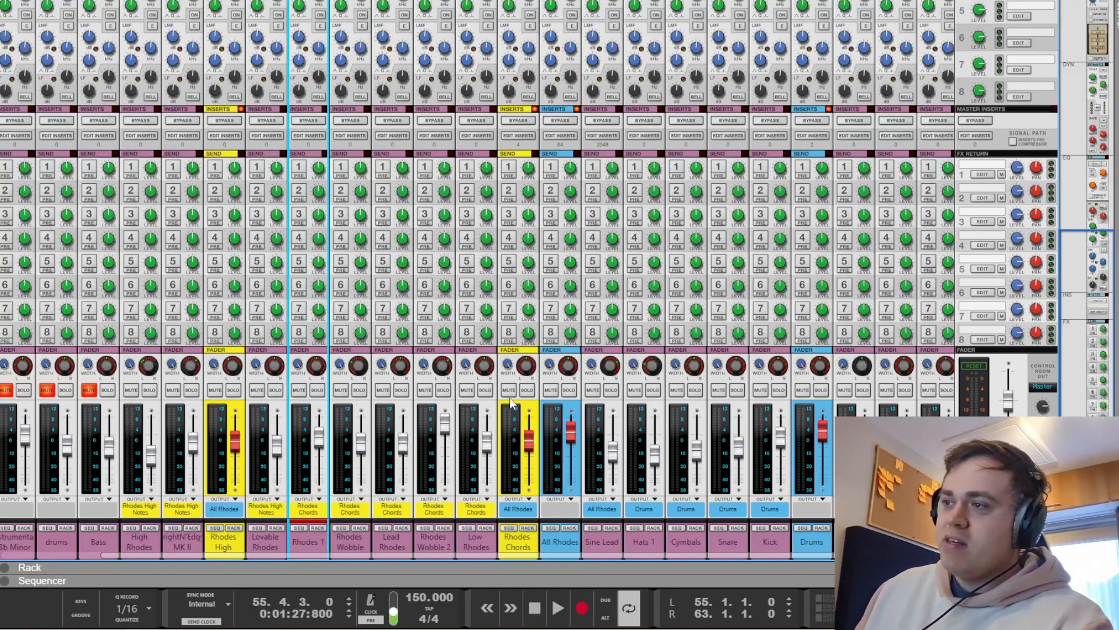
left_click(527, 389)
key("space")
key("KP_1")
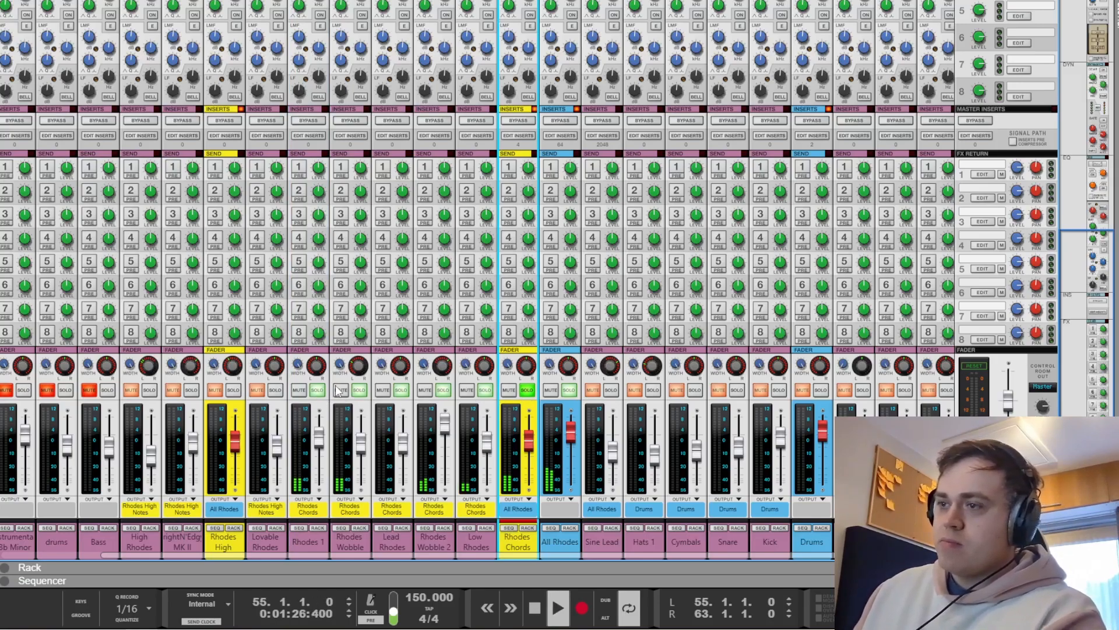
Mute the Rhodes 1, Rhodes Wobble and Rhodes Wobble 2 channels one by one during playback to hear the remaining chord layers
left_click(318, 391)
left_click(319, 392)
left_click(299, 390)
left_click(341, 390)
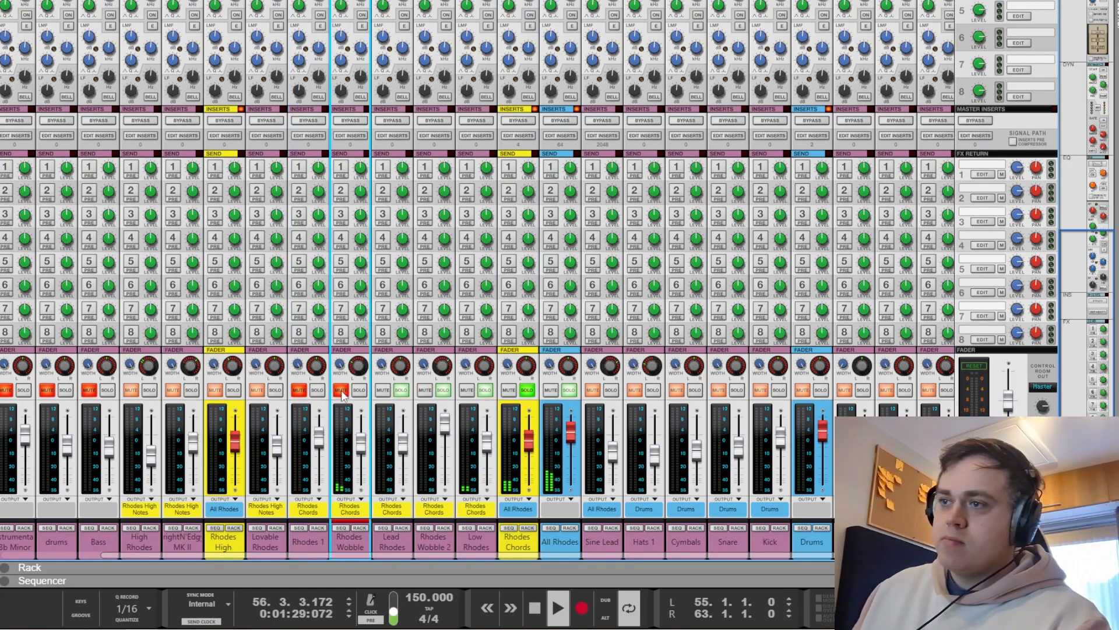
left_click(425, 390)
left_click(425, 390)
left_click(425, 390)
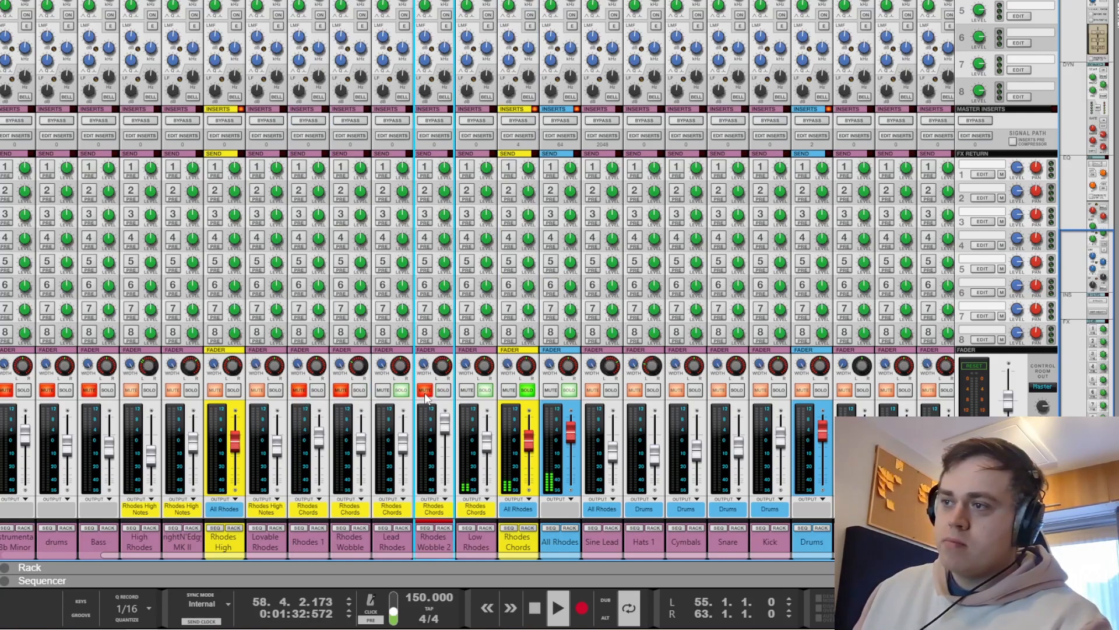
Unmute the Rhodes Wobble 2, Rhodes Wobble and Rhodes 1 channels to bring the chord layers back in
left_click(426, 393)
left_click(341, 391)
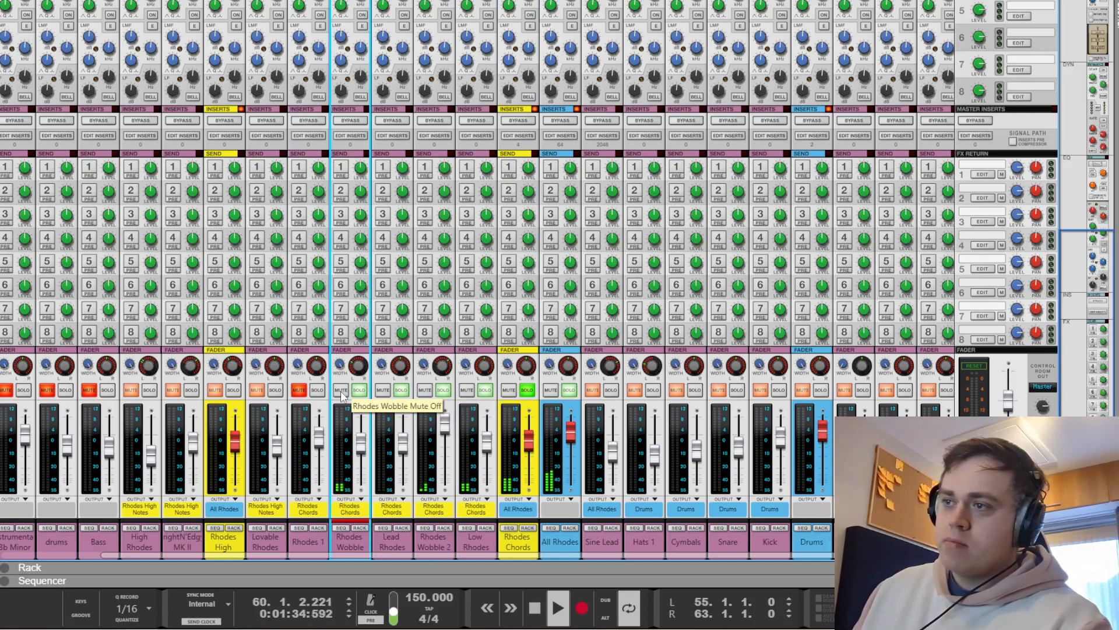
left_click(296, 392)
Switch the solo from the Rhodes Chords bus to the Rhodes High Notes bus, audition it in playback from bar 55, and stop
key("space")
left_click(527, 389)
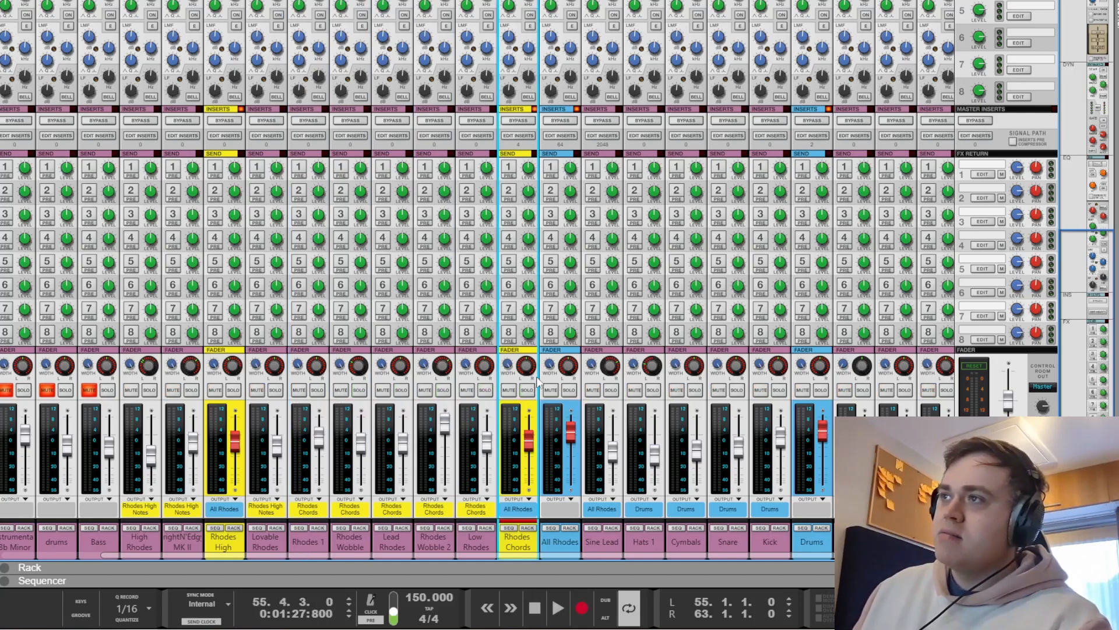
left_click(228, 392)
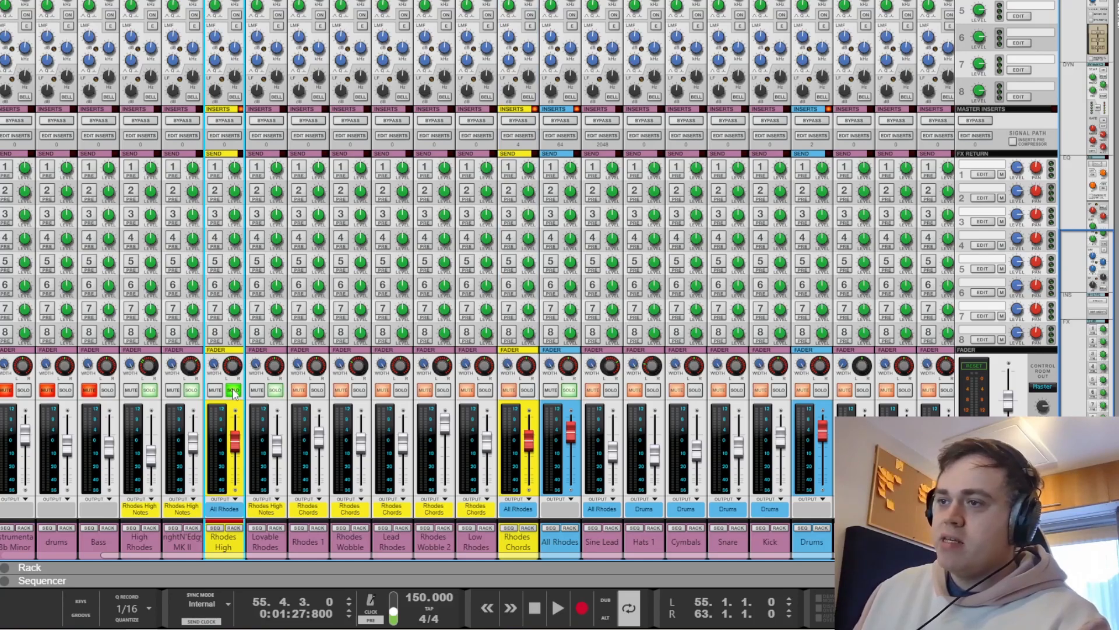
key("space")
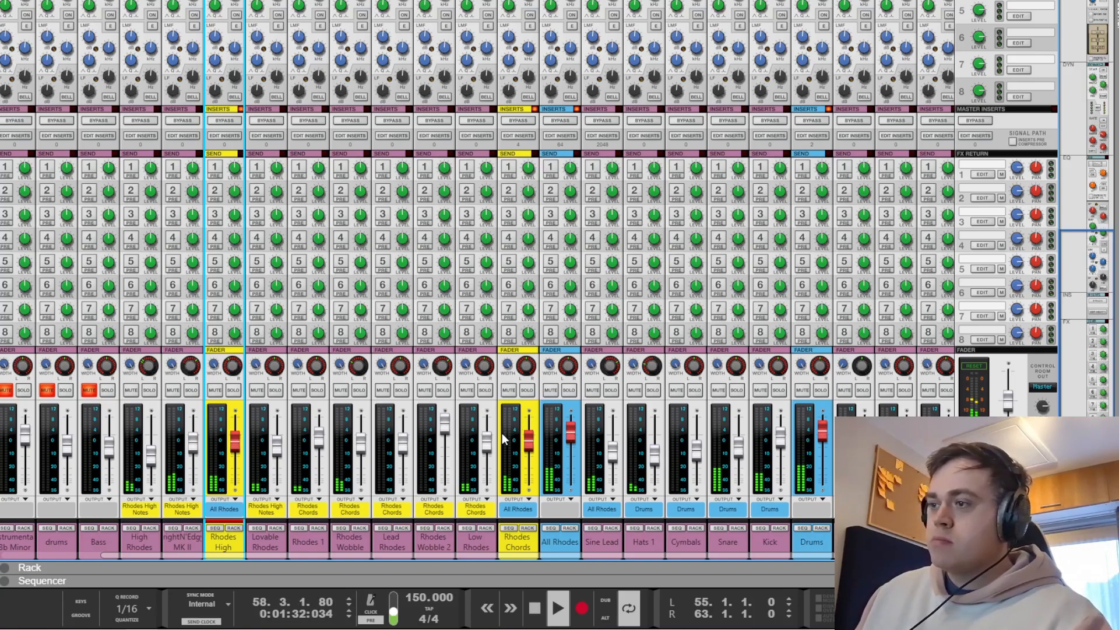
key("space")
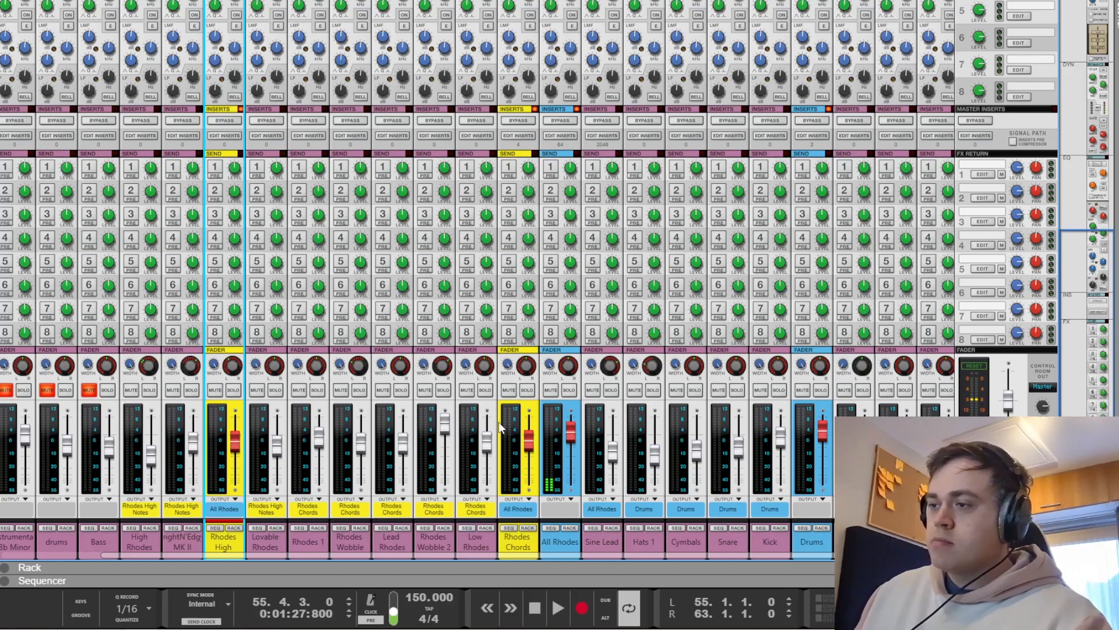